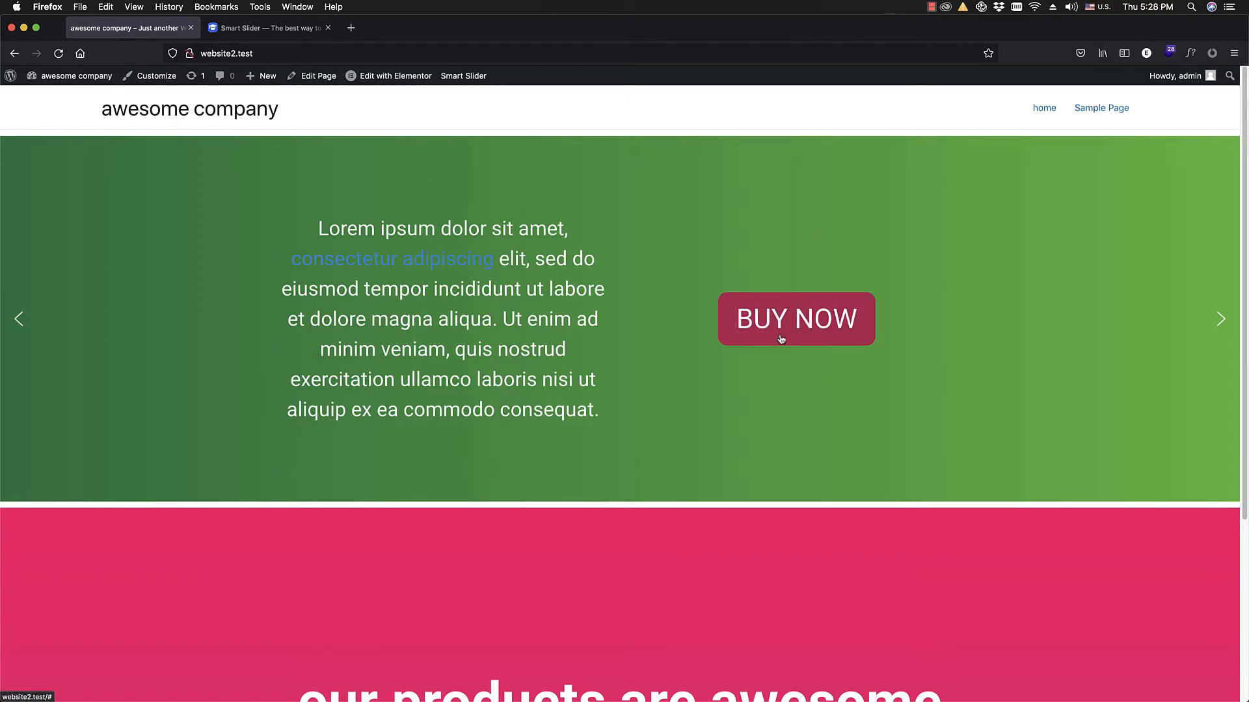
Step: Review the homepage slider's previous slide, the Smart Slider website in the other tab, and the section below the slider
left_click(11, 312)
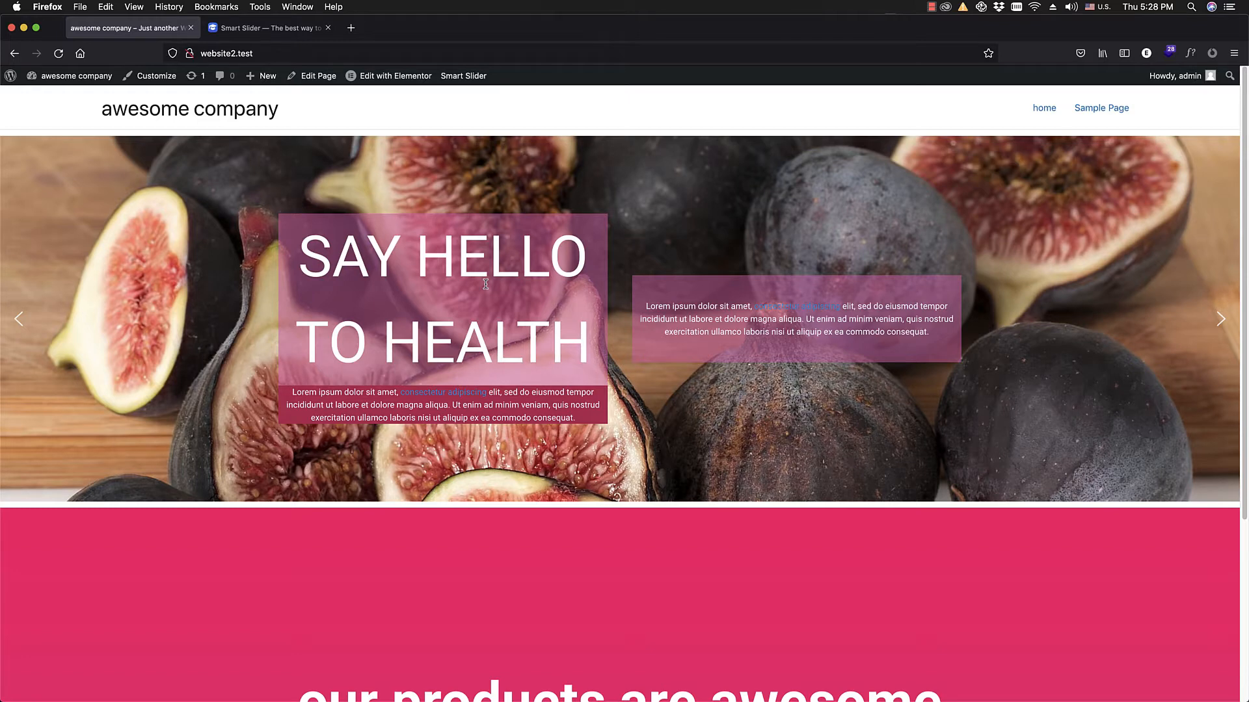
left_click(272, 33)
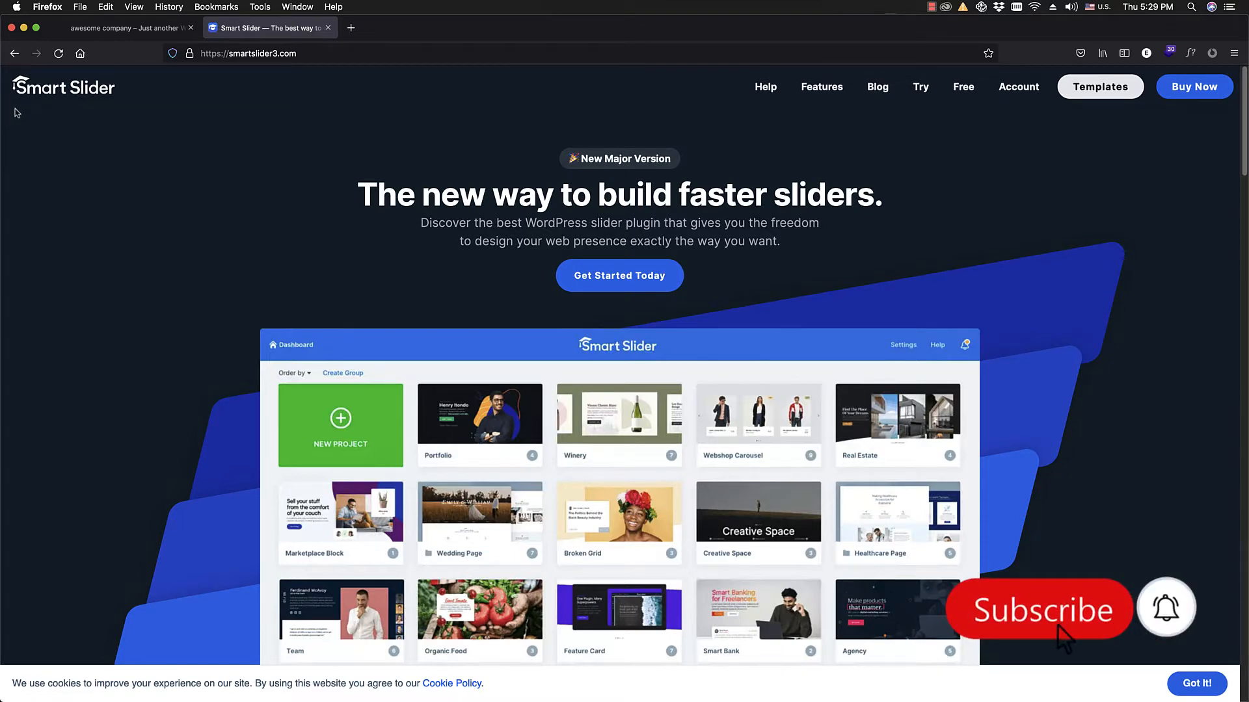
left_click(169, 21)
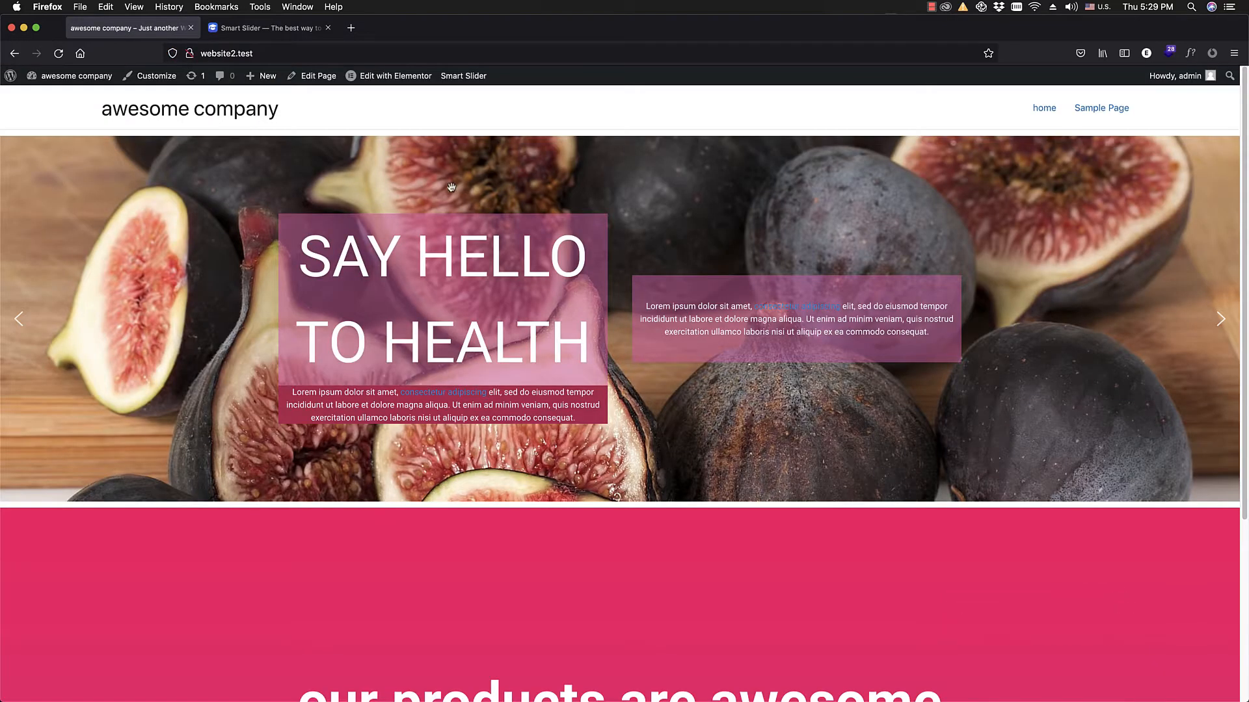
scroll(521, 241, "down", 5)
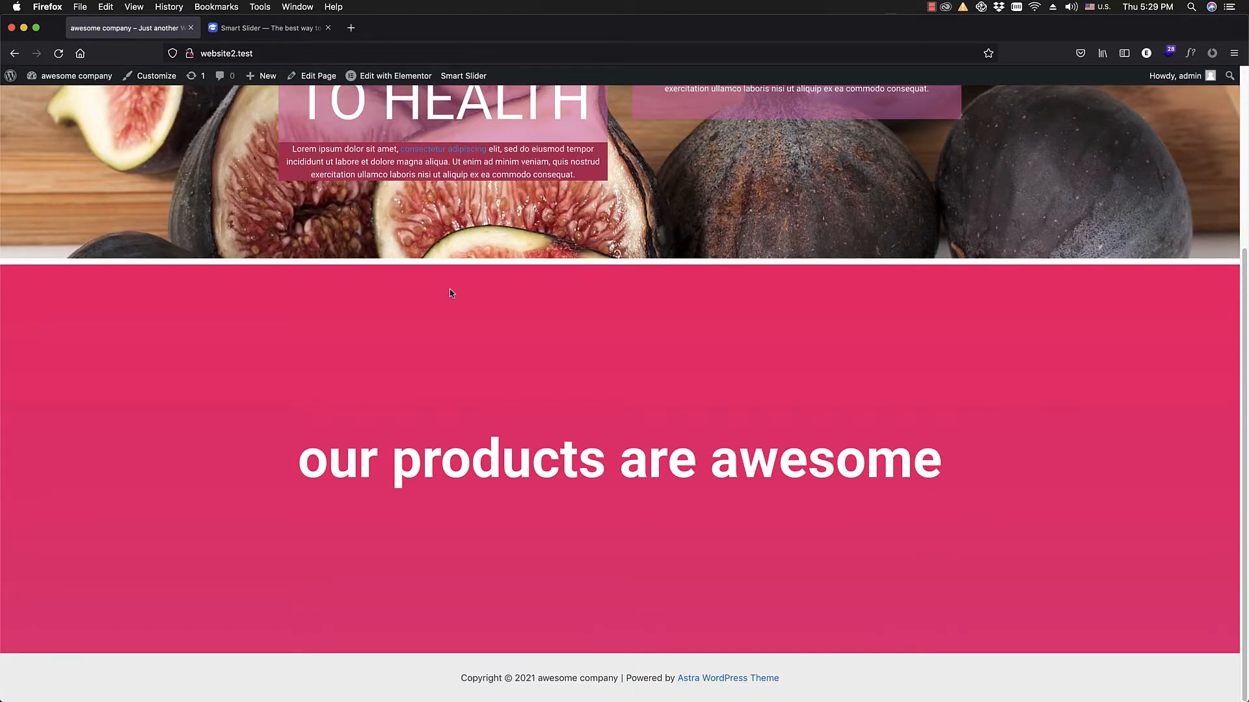
scroll(450, 288, "up", 5)
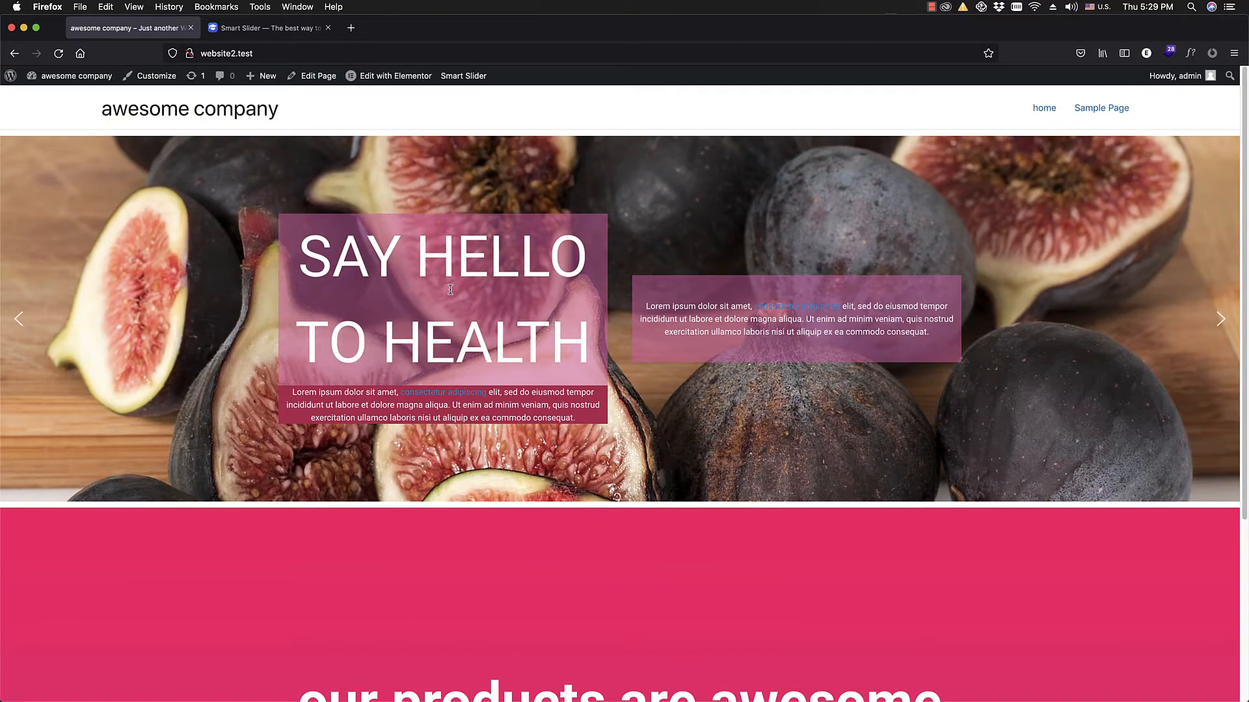
Step: Check the homepage in responsive design mode, narrowing it to about 454 px and widening it again, and leave that mode
key("super+alt+m")
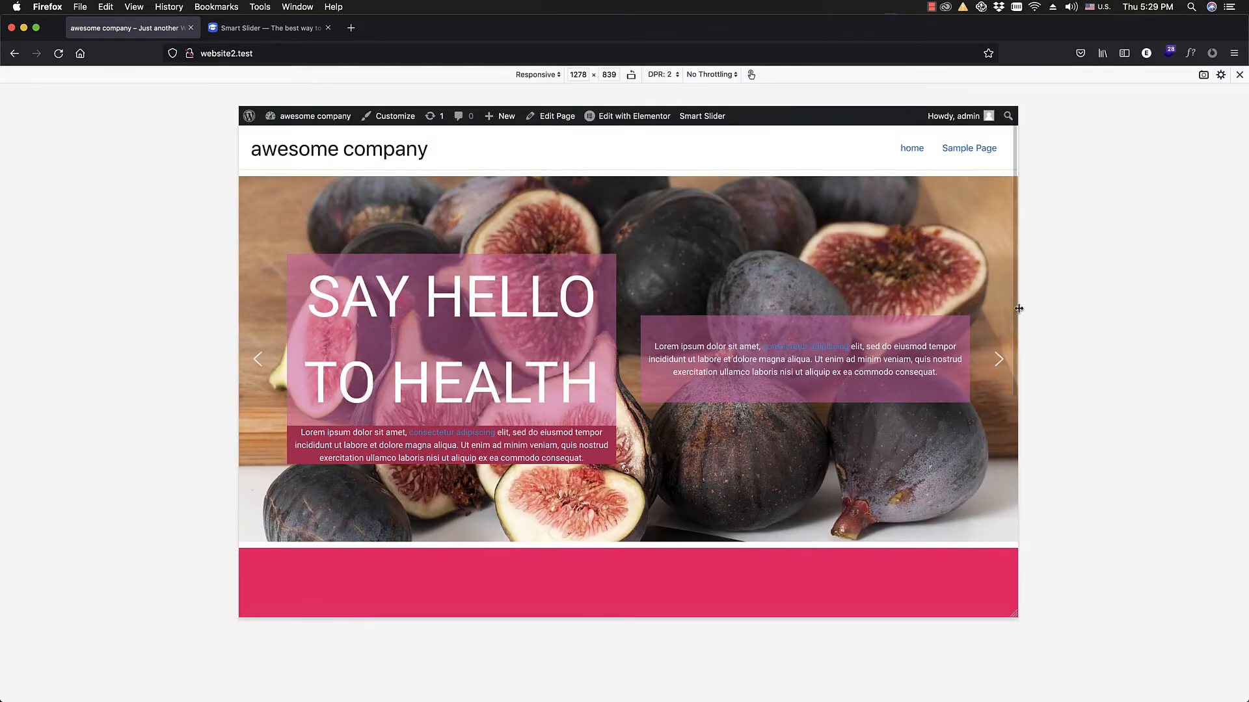
left_click_drag(1019, 310, 767, 366)
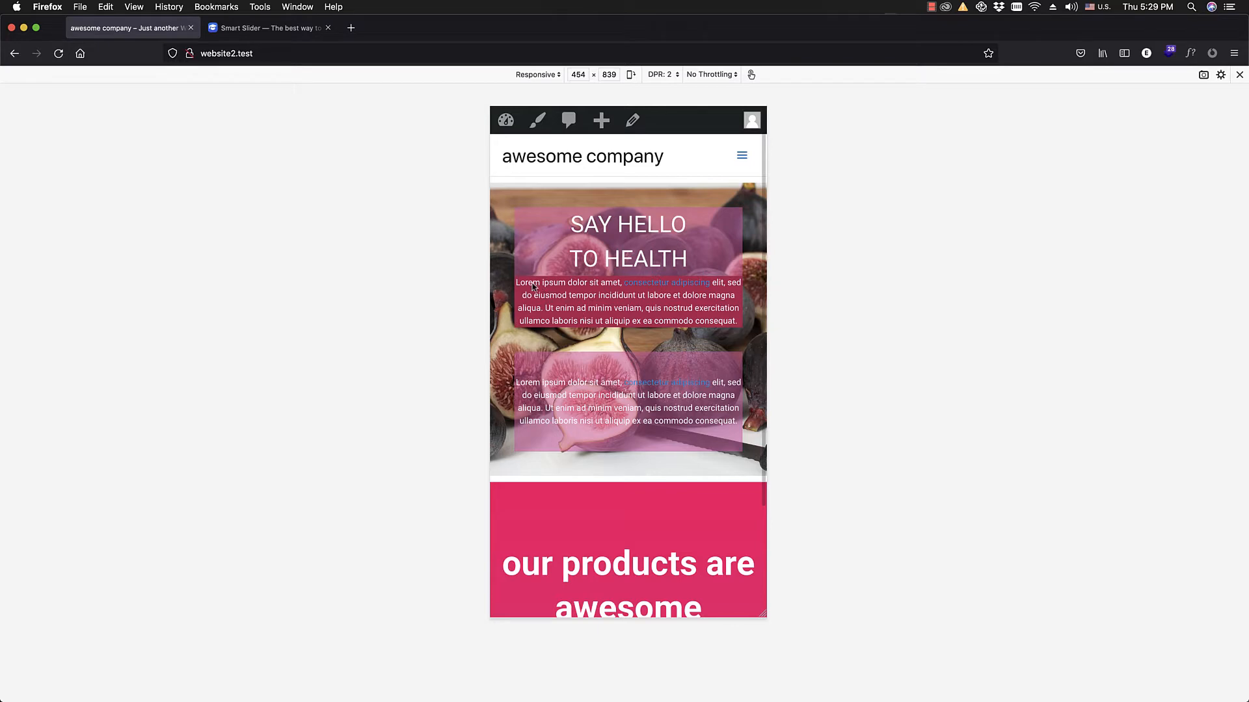
left_click_drag(764, 285, 1041, 354)
left_click(1239, 74)
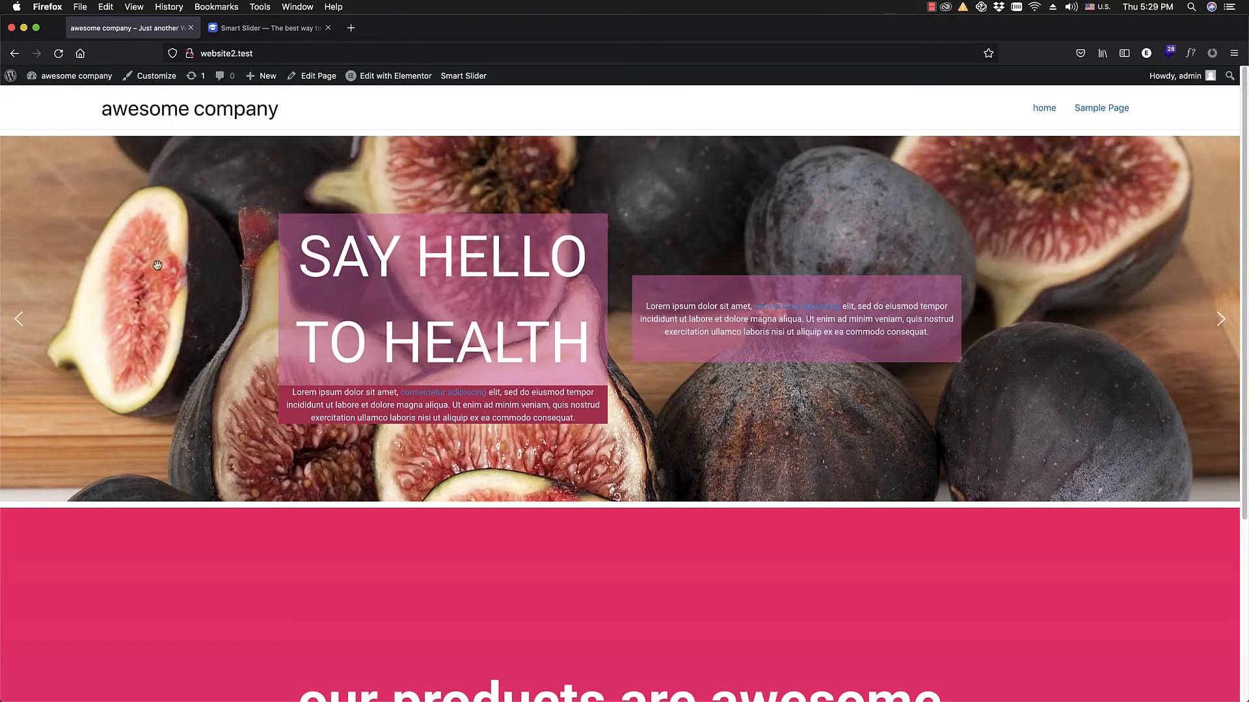
Step: Go to the WordPress admin and open the page for adding new plugins
left_click(5, 88)
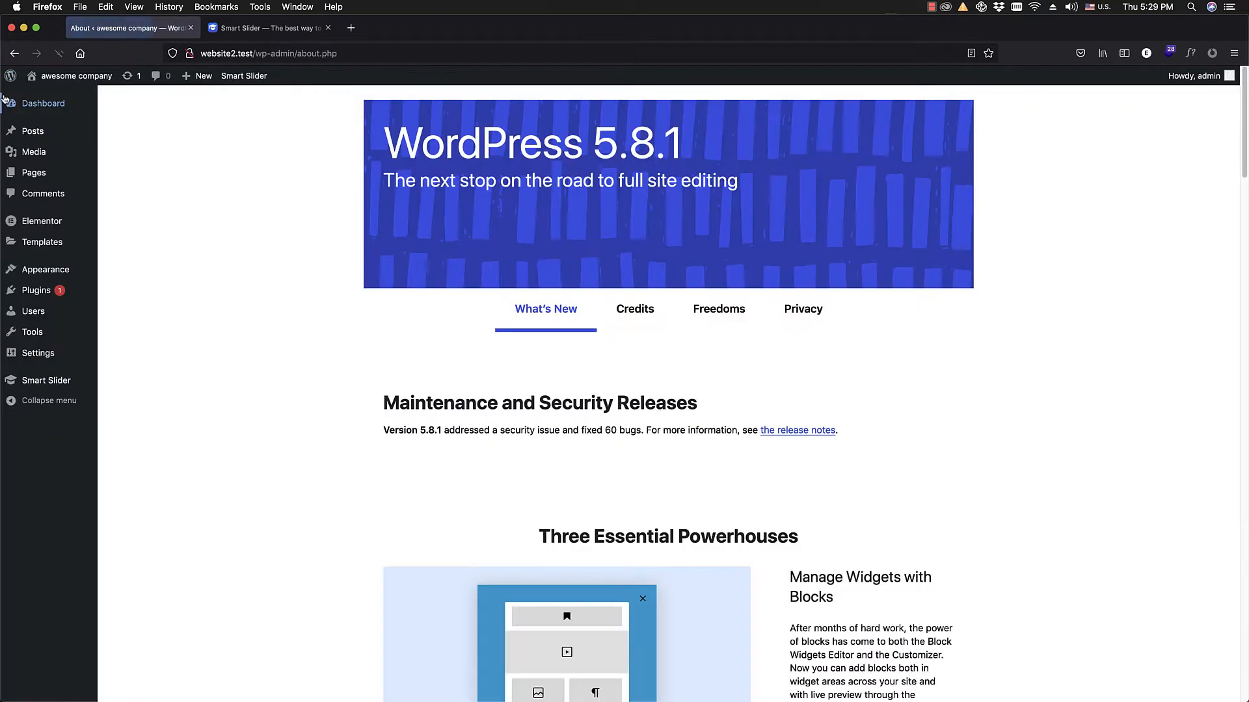
mouse_move(24, 287)
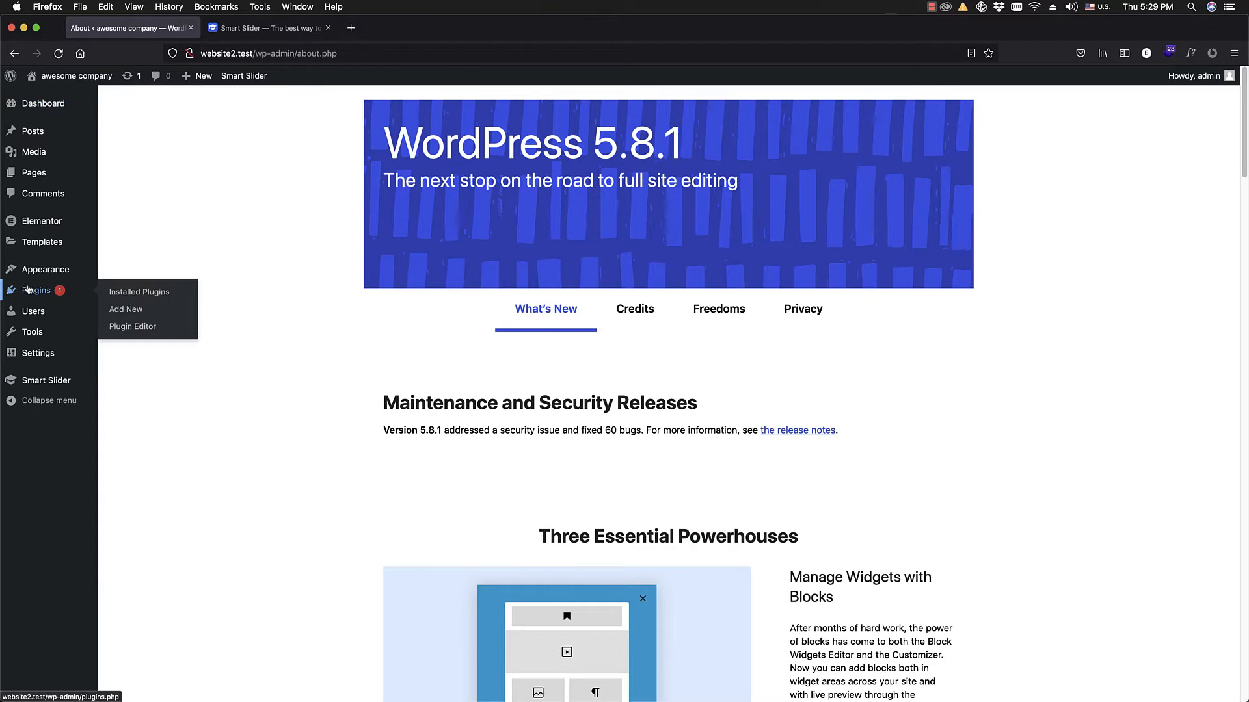
left_click(142, 312)
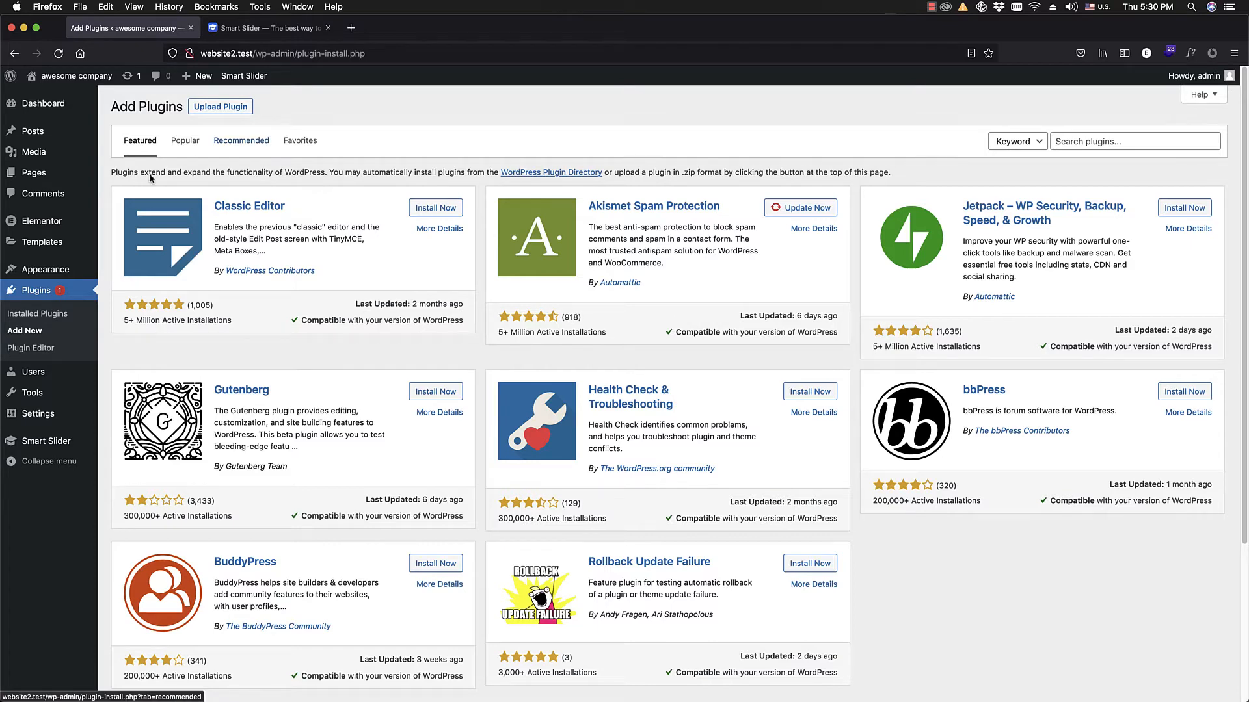
mouse_move(55, 225)
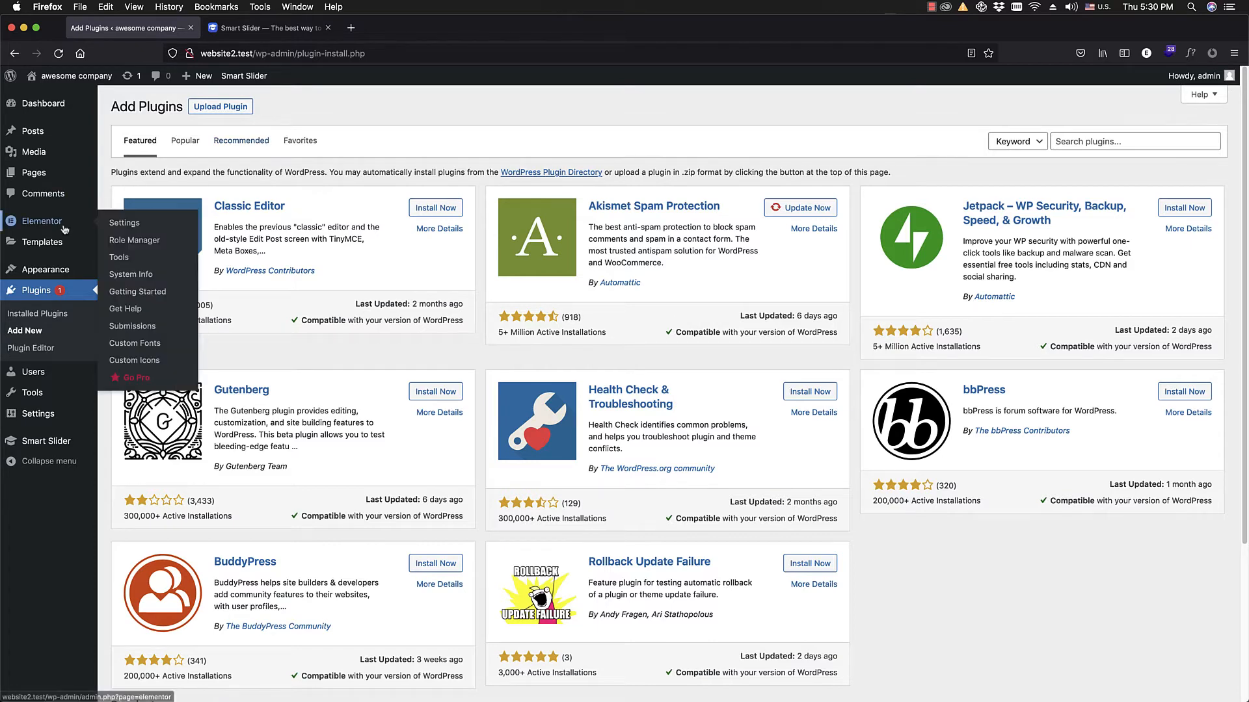
Step: Return to the site's homepage and review the slider and the section beneath it
left_click(77, 76)
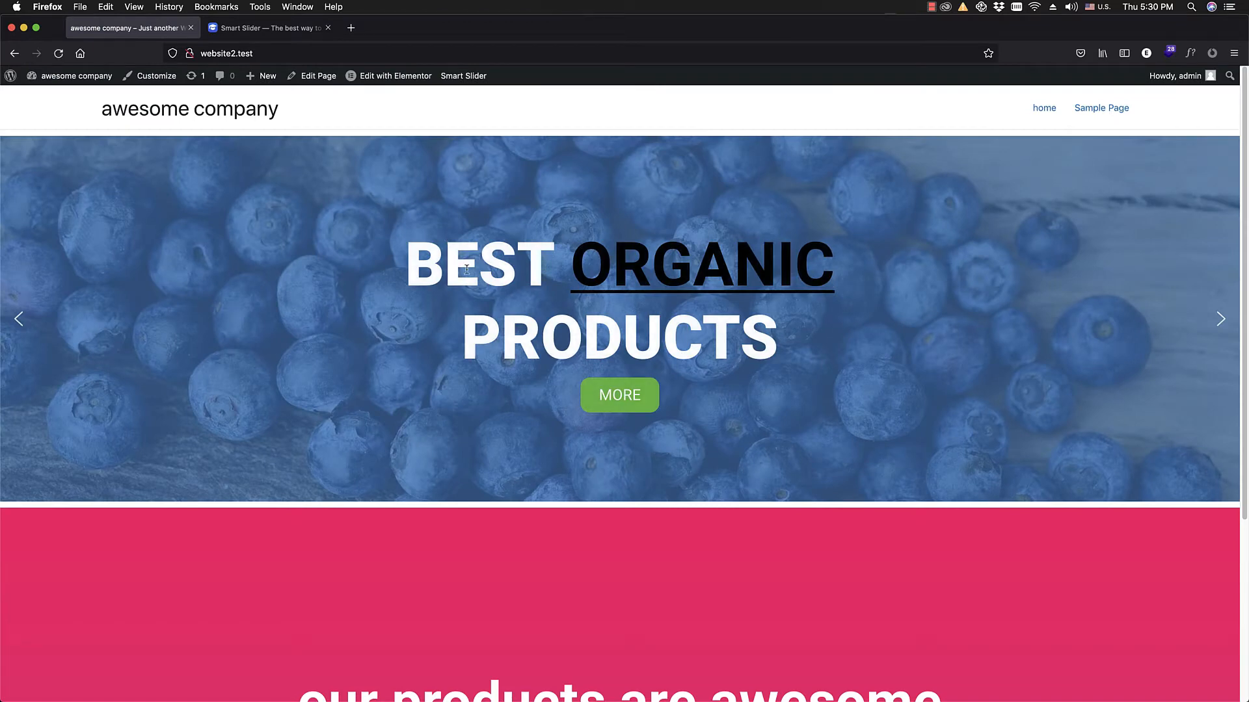
scroll(520, 410, "down", 5)
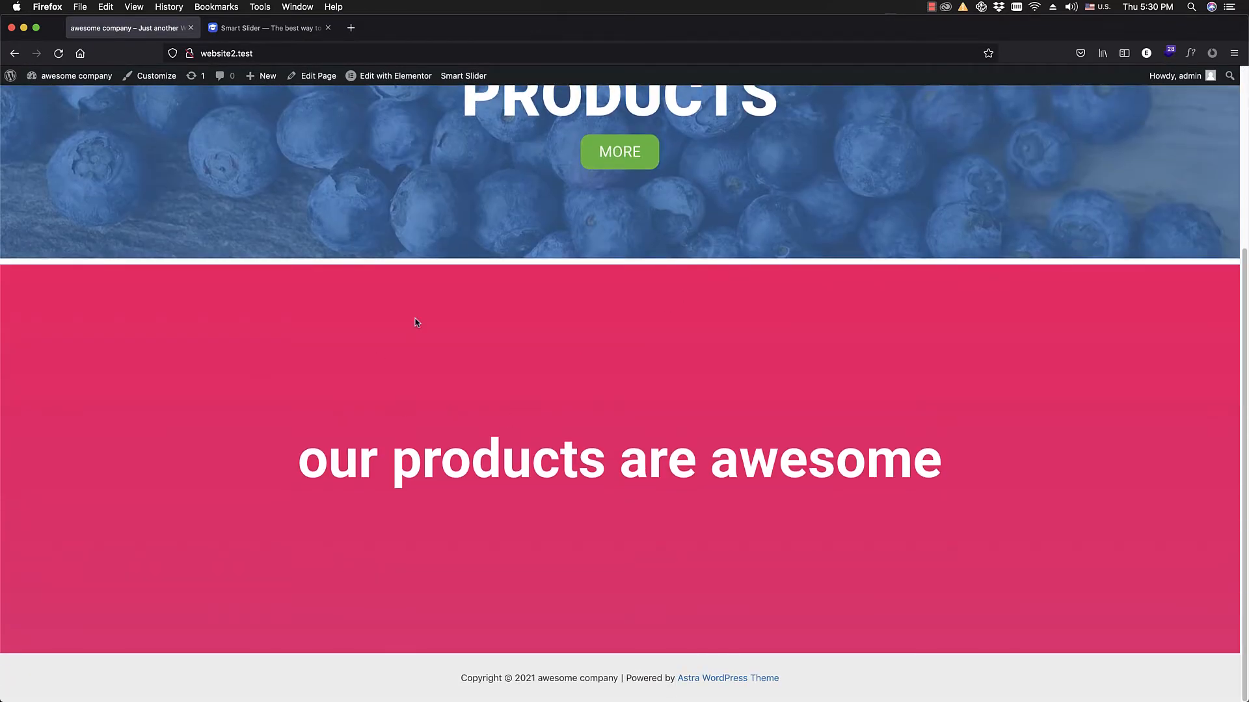
scroll(319, 260, "up", 2)
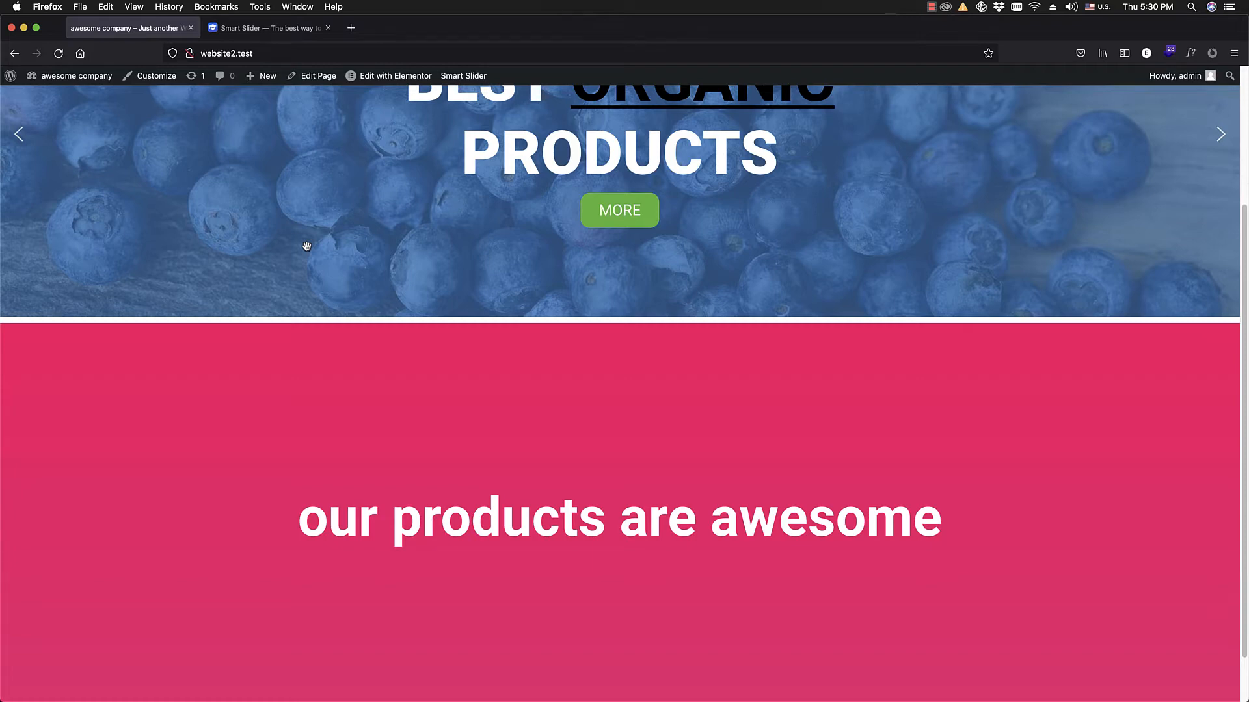
Step: Go back to the WordPress admin and open the Smart Slider dashboard past its welcome screen
mouse_move(13, 82)
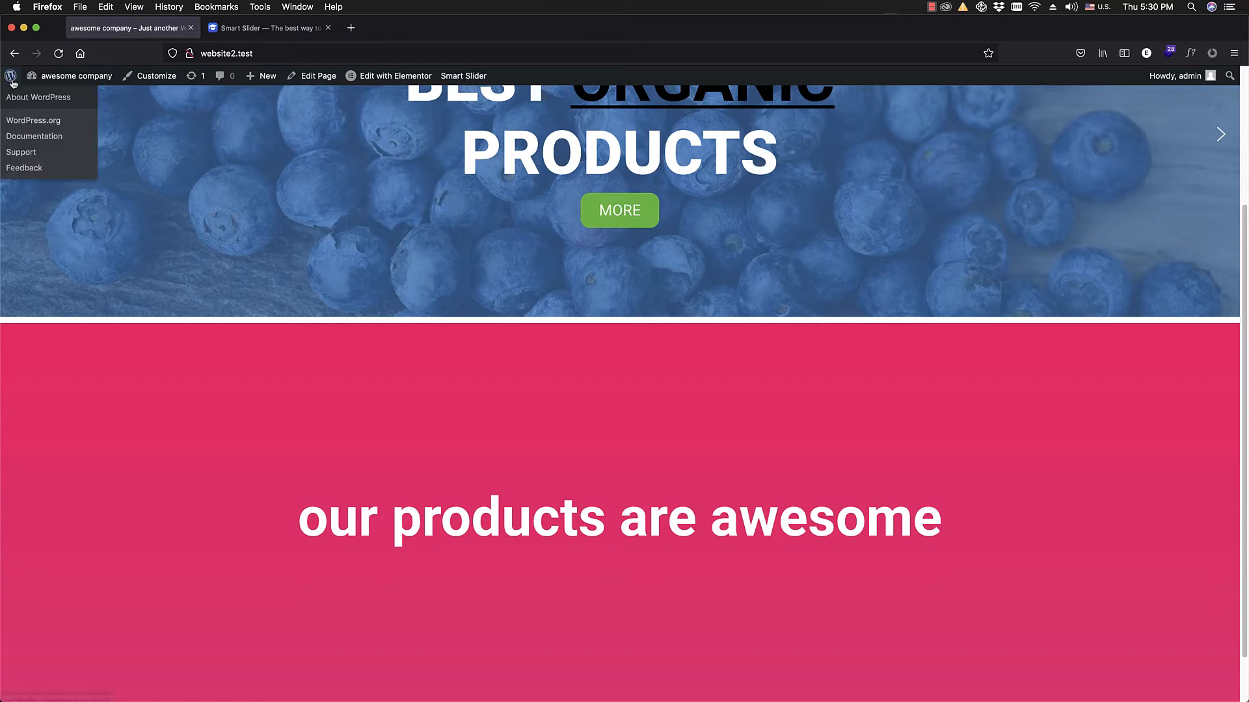
left_click(12, 80)
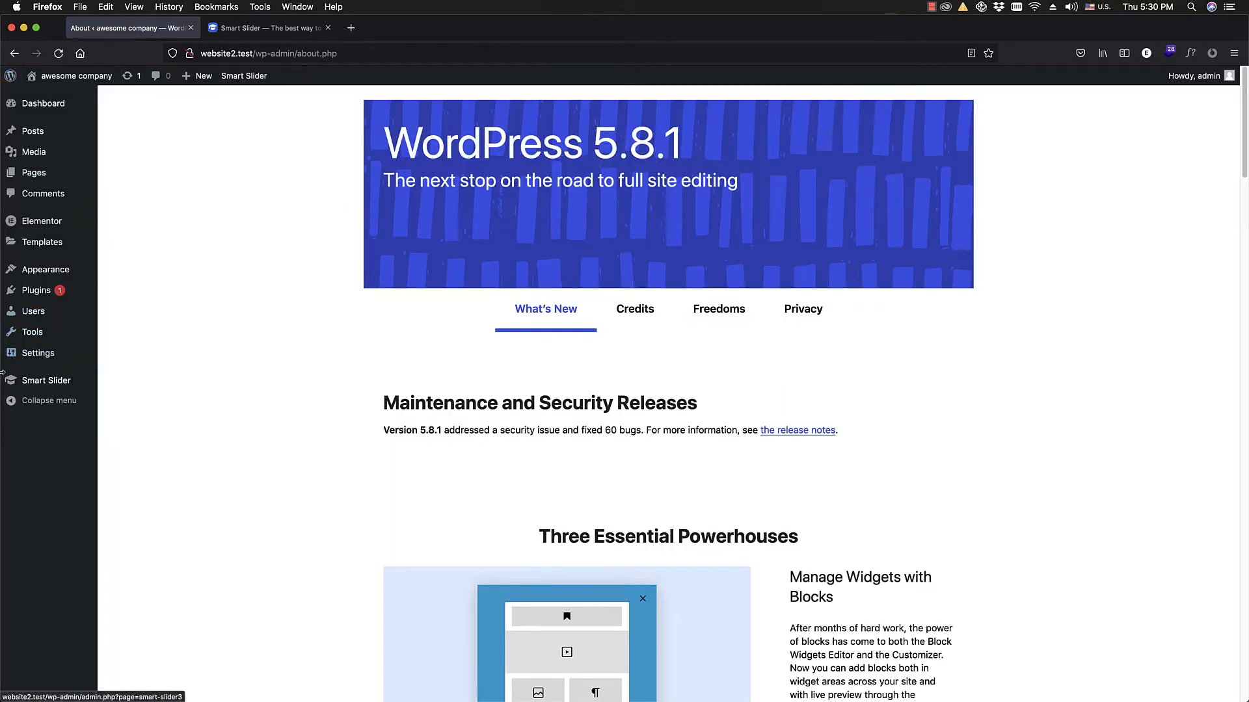
left_click(56, 381)
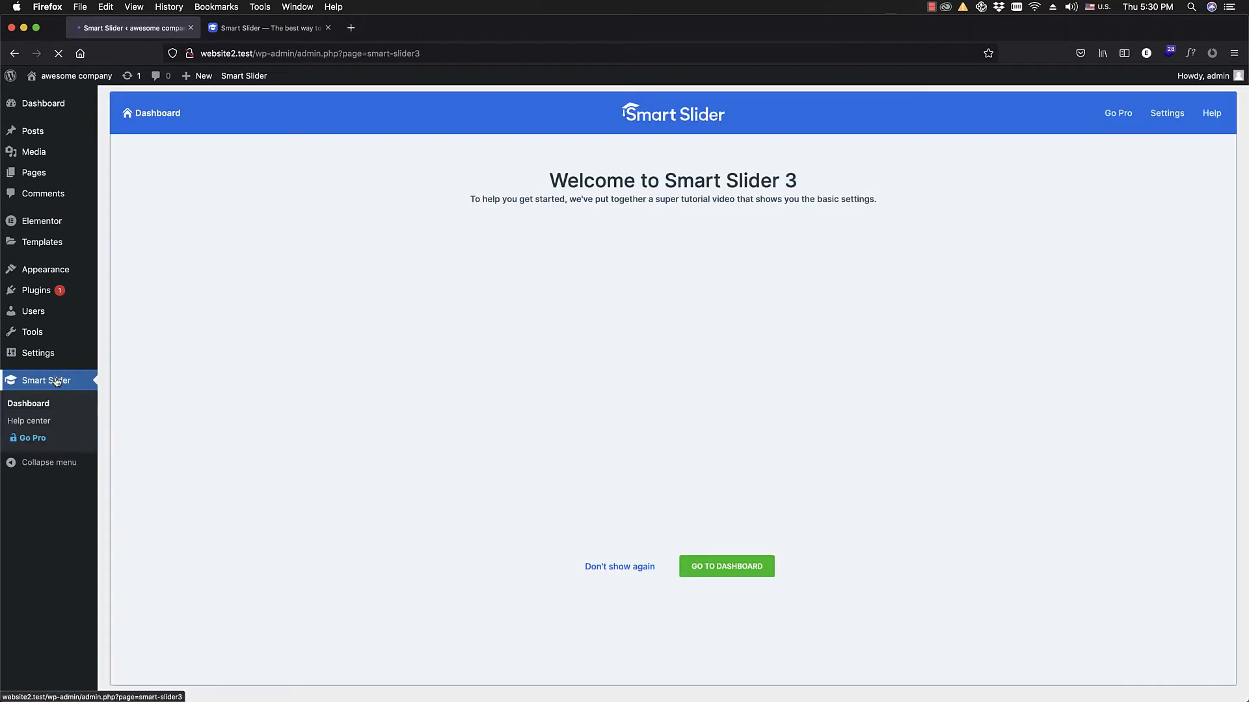
left_click(727, 567)
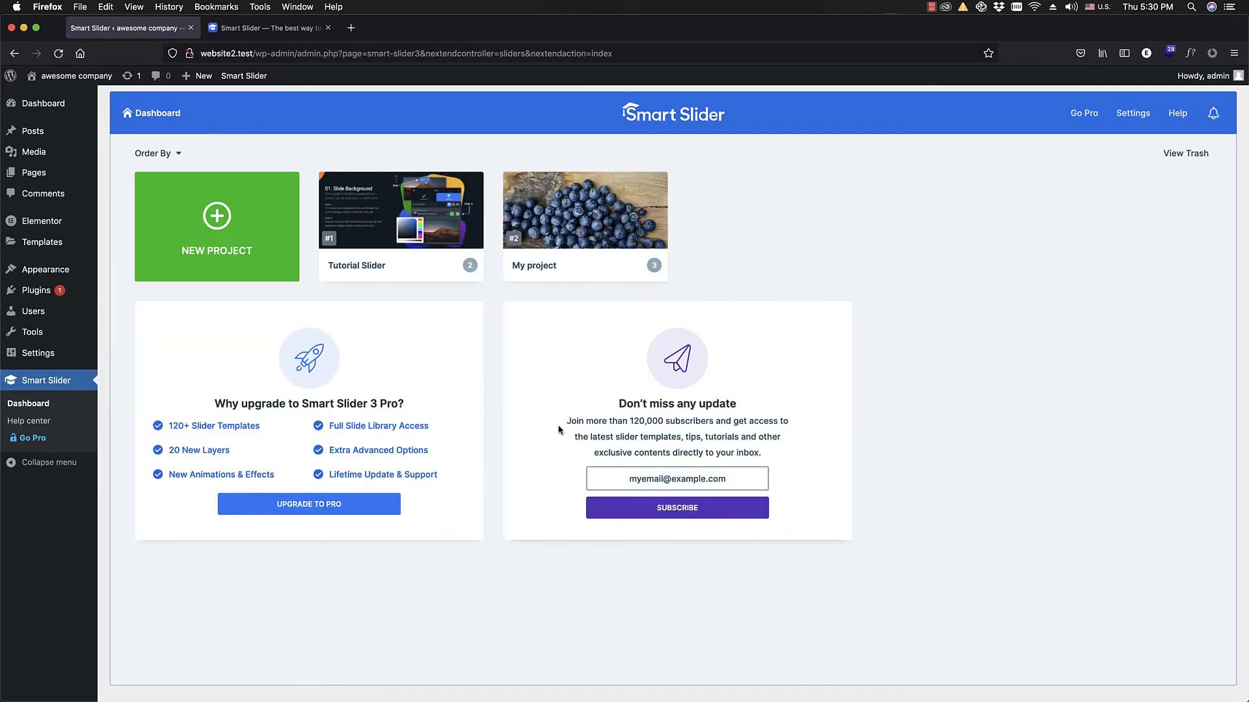
Step: Browse the Smart Slider template library offered for a new project, and close it without importing a template
mouse_move(390, 251)
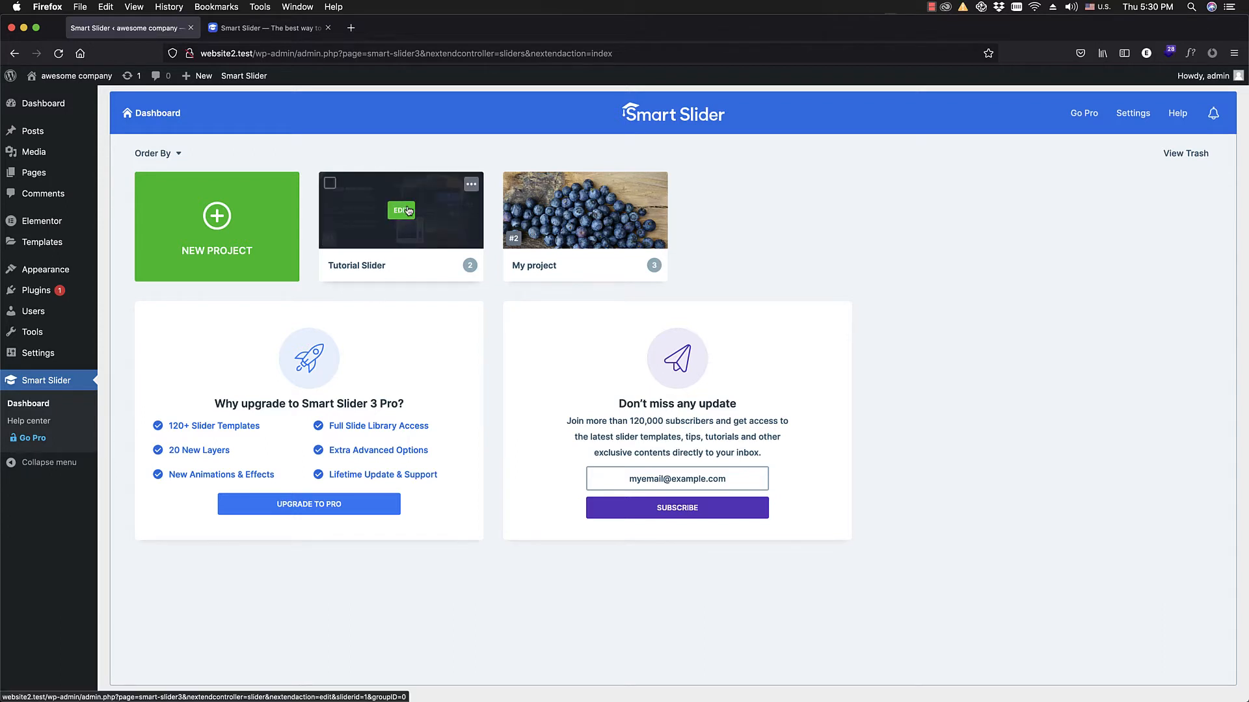
mouse_move(581, 244)
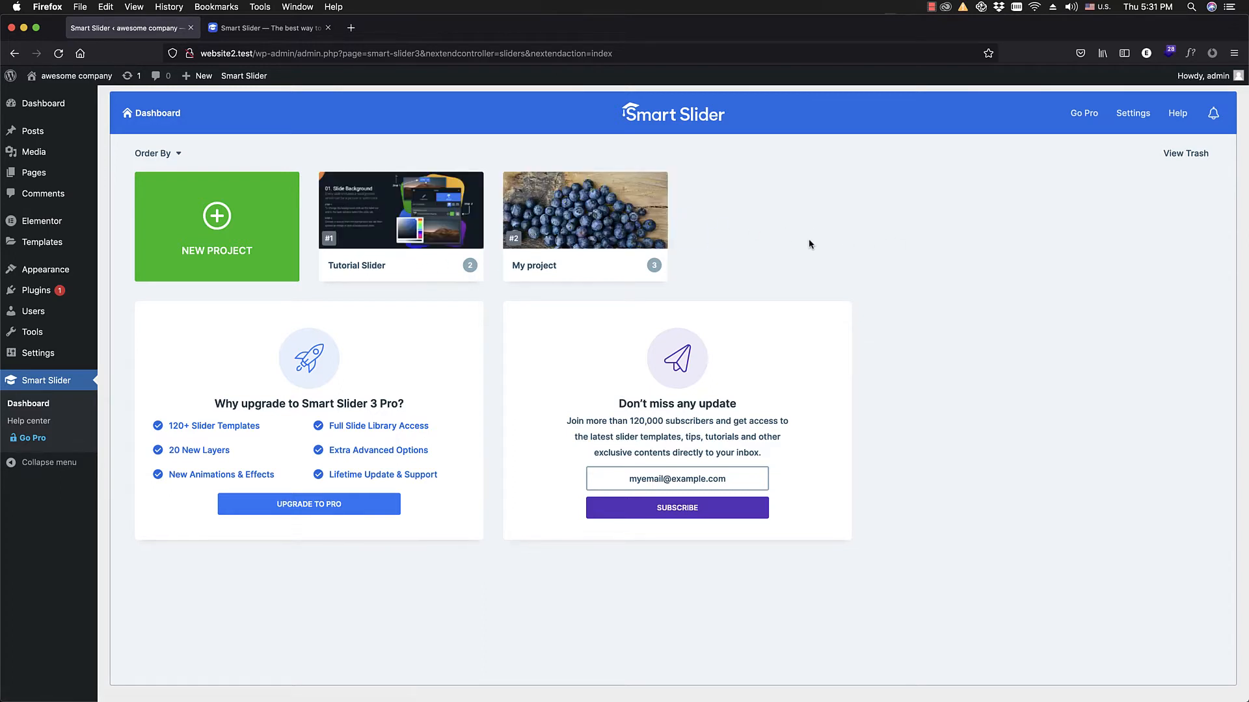
left_click(225, 263)
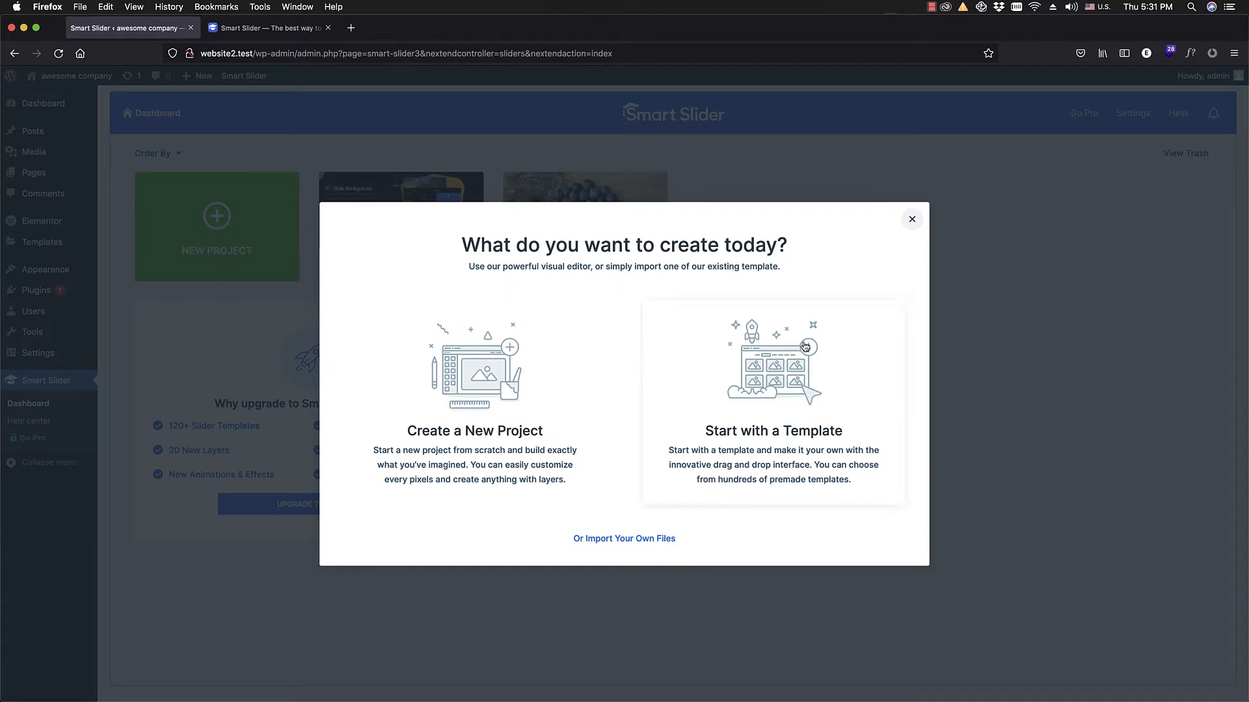
left_click(787, 378)
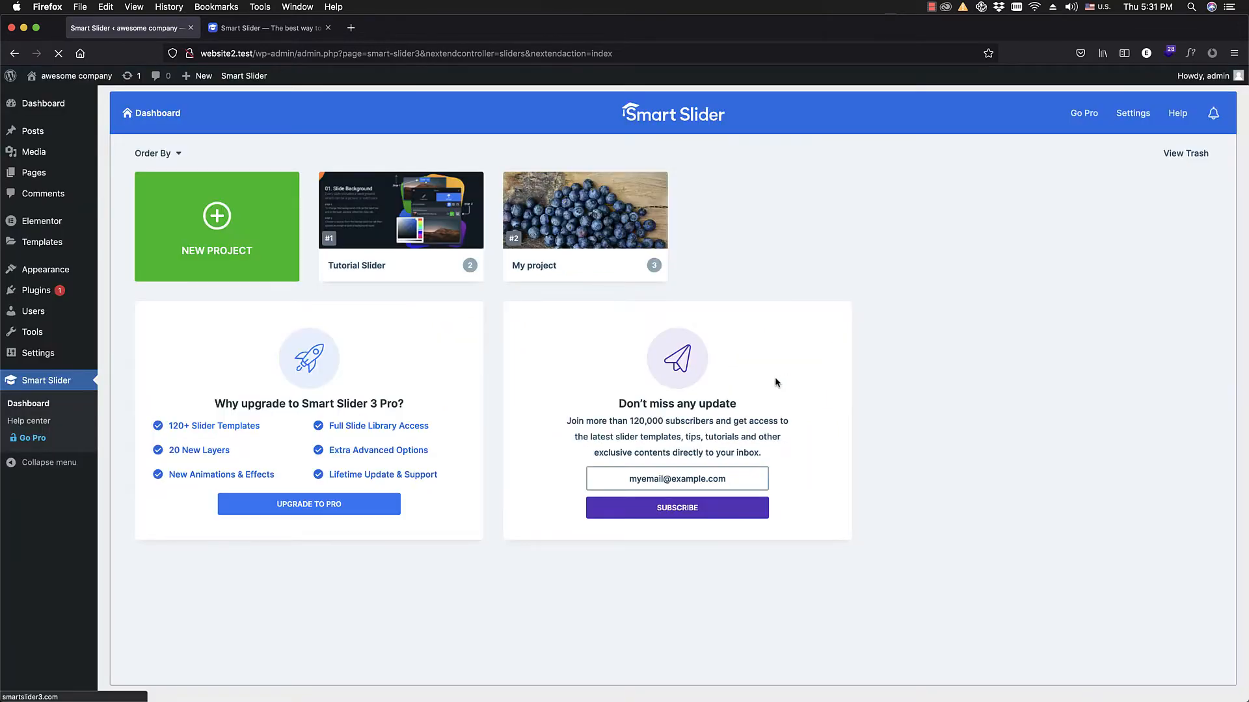
scroll(572, 325, "down", 5)
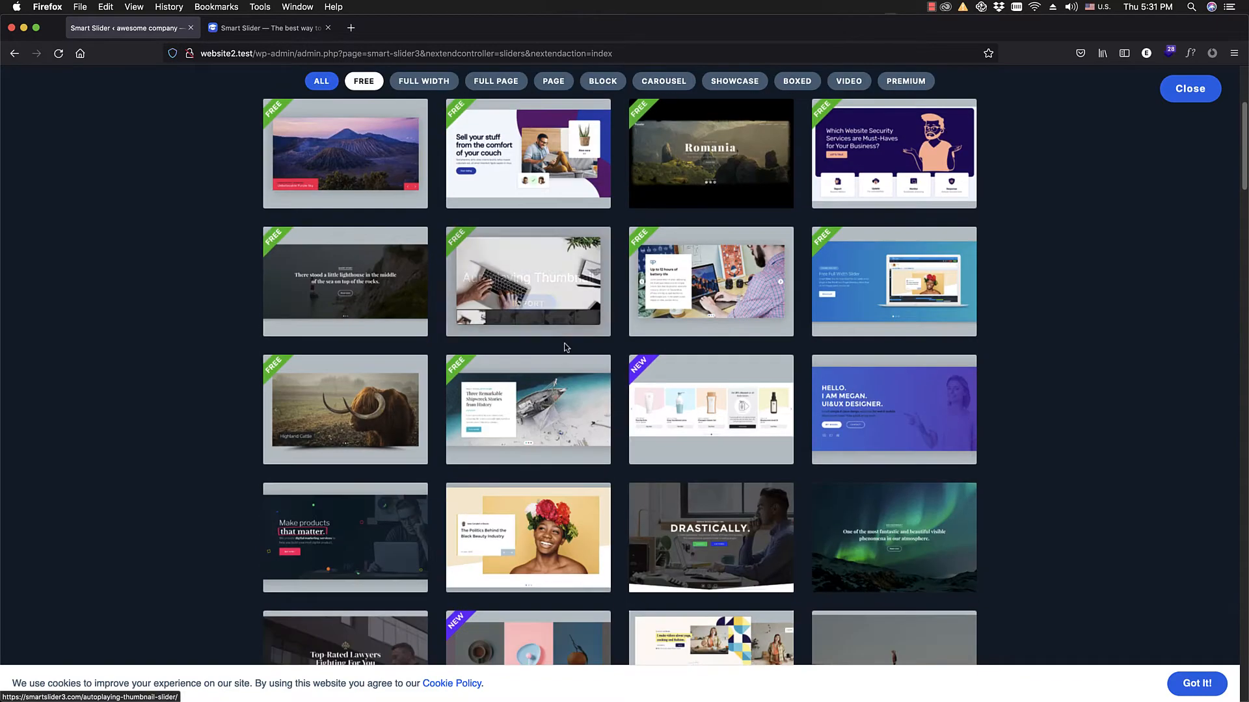
scroll(350, 413, "down", 3)
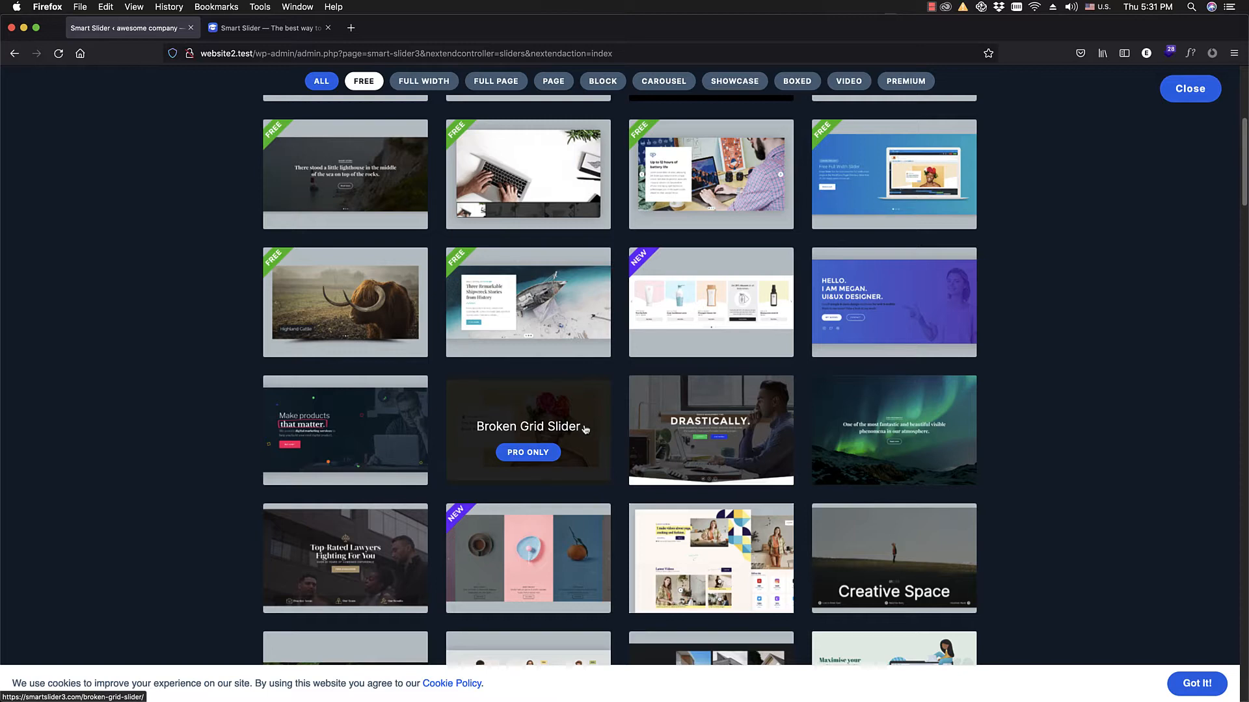
scroll(523, 397, "down", 5)
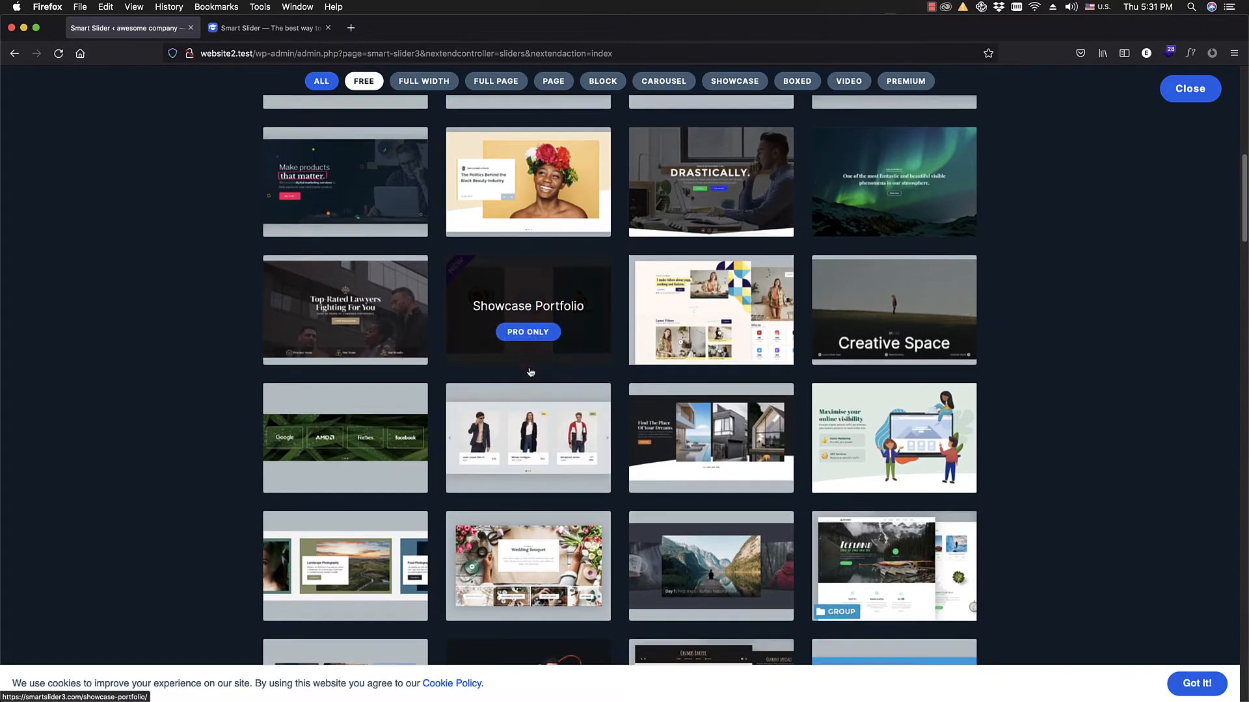
scroll(530, 374, "down", 5)
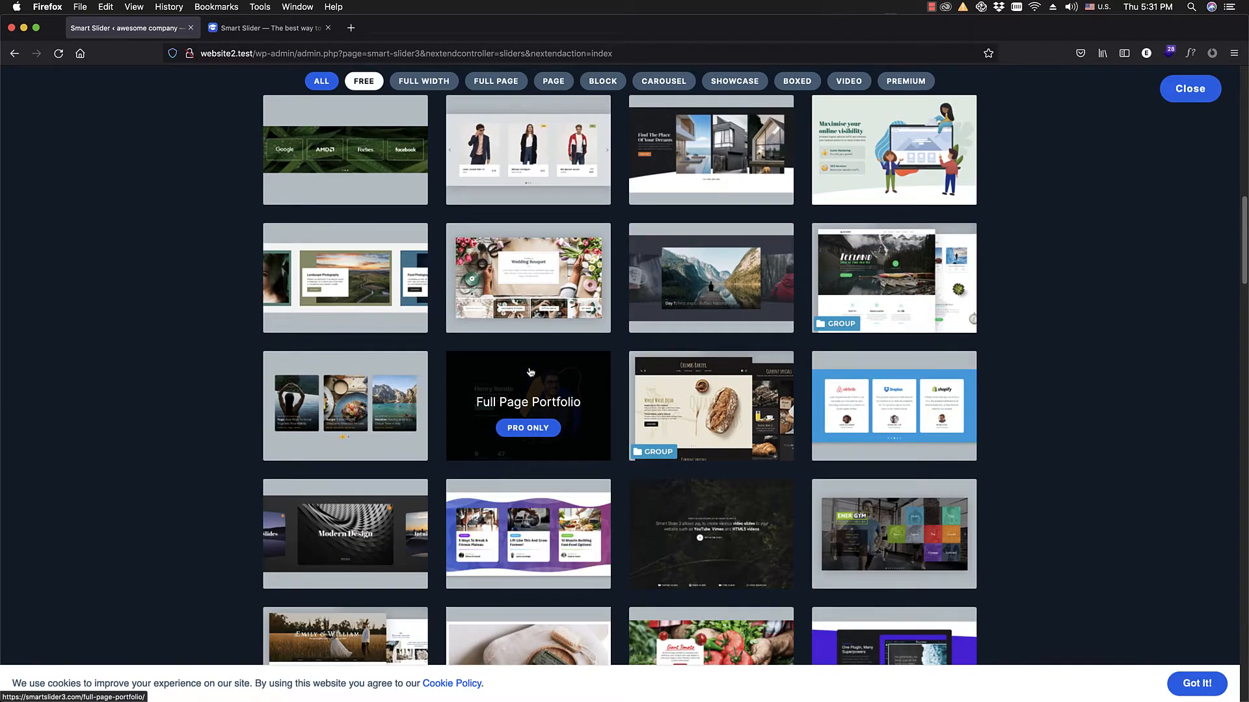
scroll(530, 372, "down", 2)
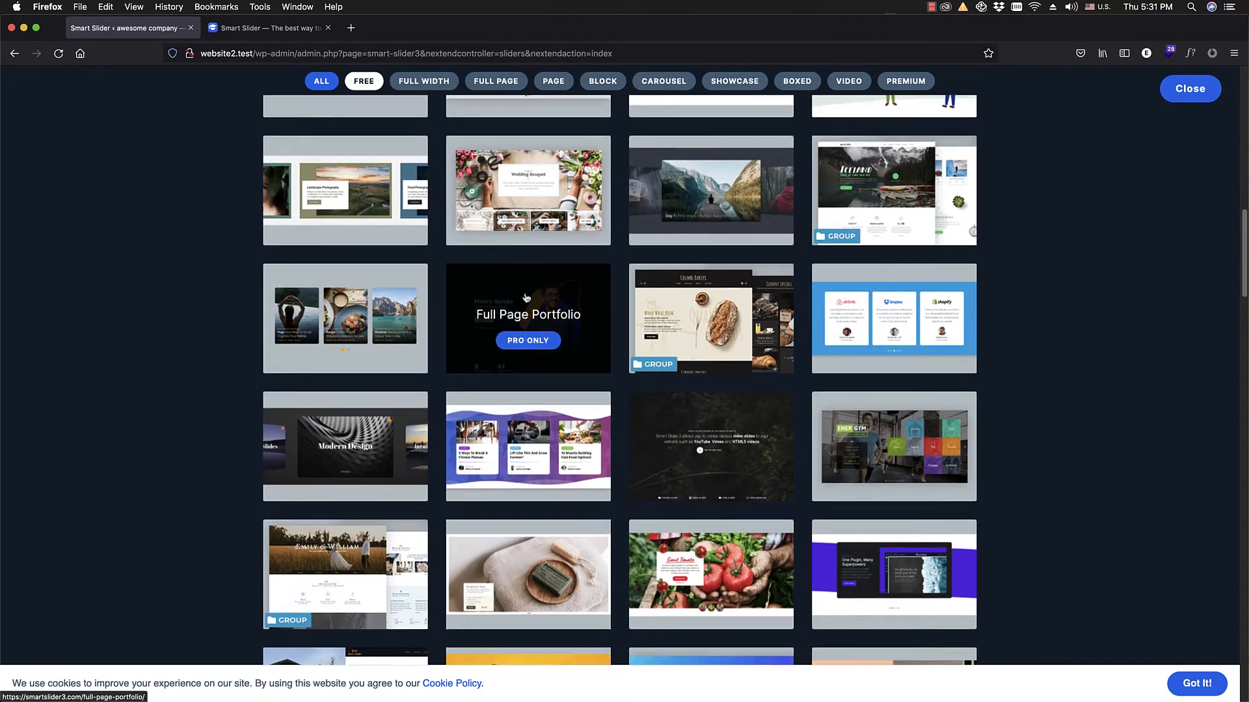
scroll(527, 298, "down", 4)
scroll(526, 325, "up", 5)
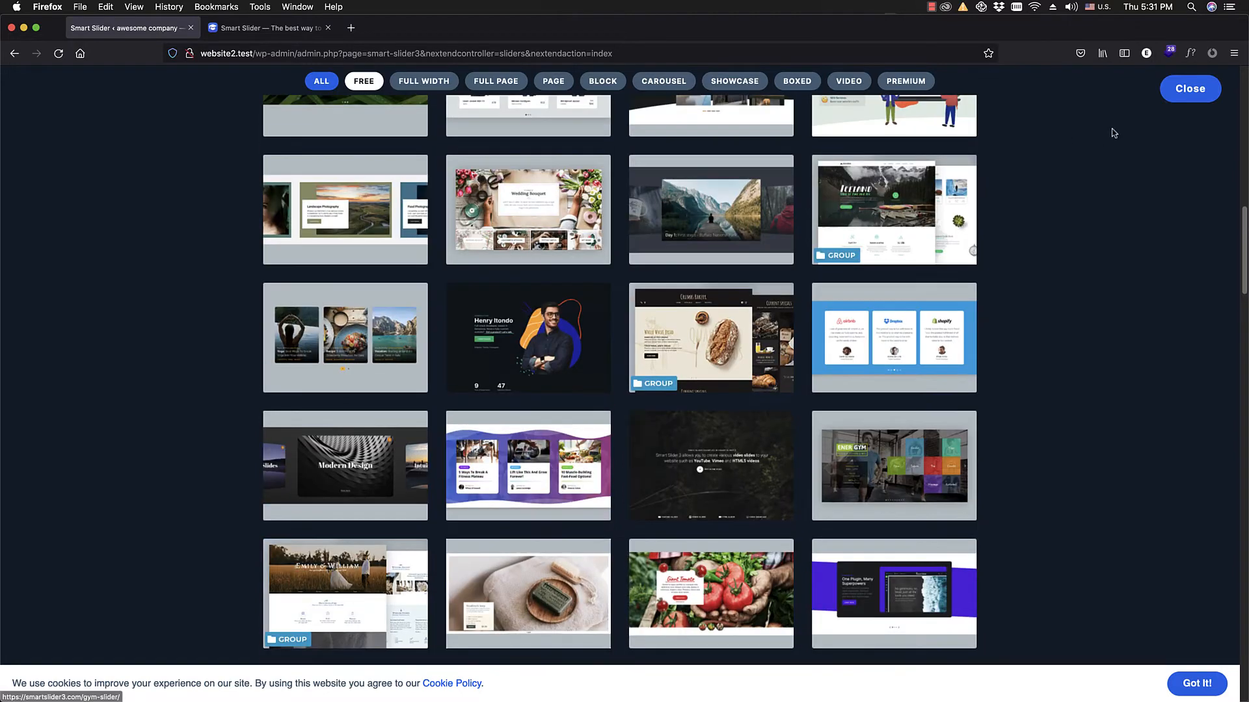
left_click(1199, 92)
Step: Create a new simple slider project from scratch named "awesome slider" with the Full width layout
left_click(242, 269)
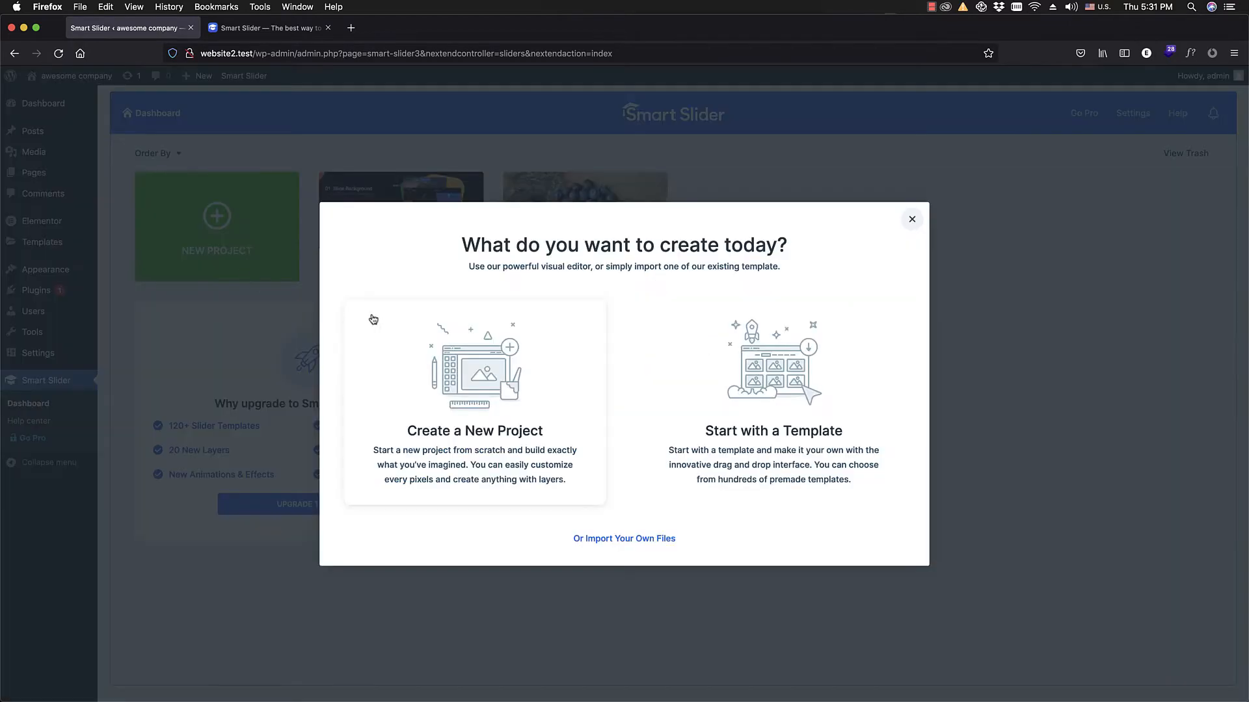
left_click(459, 361)
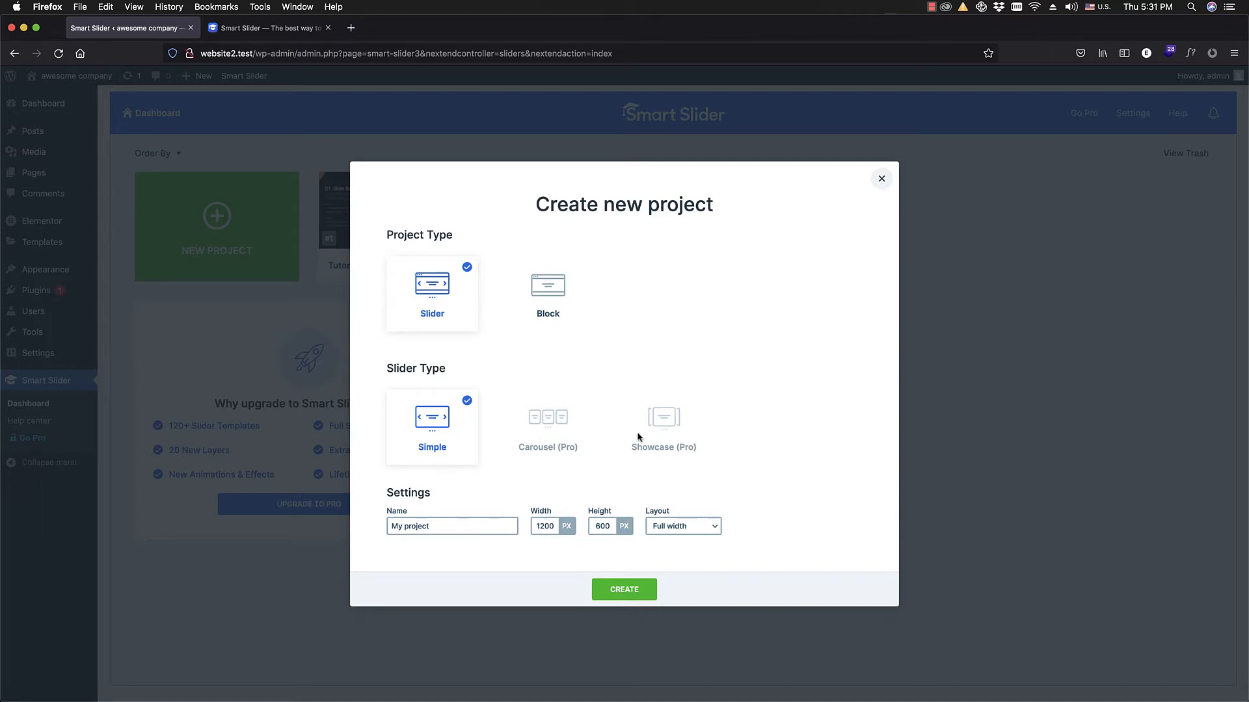
left_click_drag(452, 527, 358, 524)
left_click(457, 519)
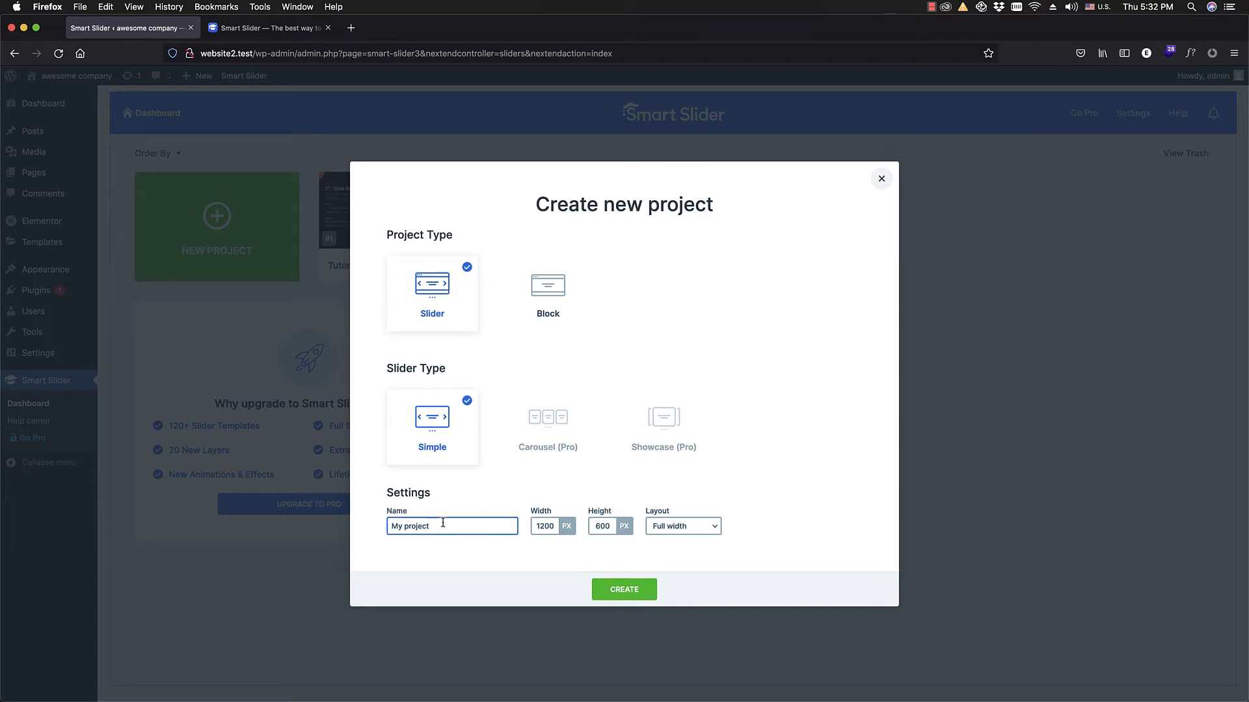
left_click_drag(442, 525, 371, 527)
type("awesome slider")
left_click(668, 531)
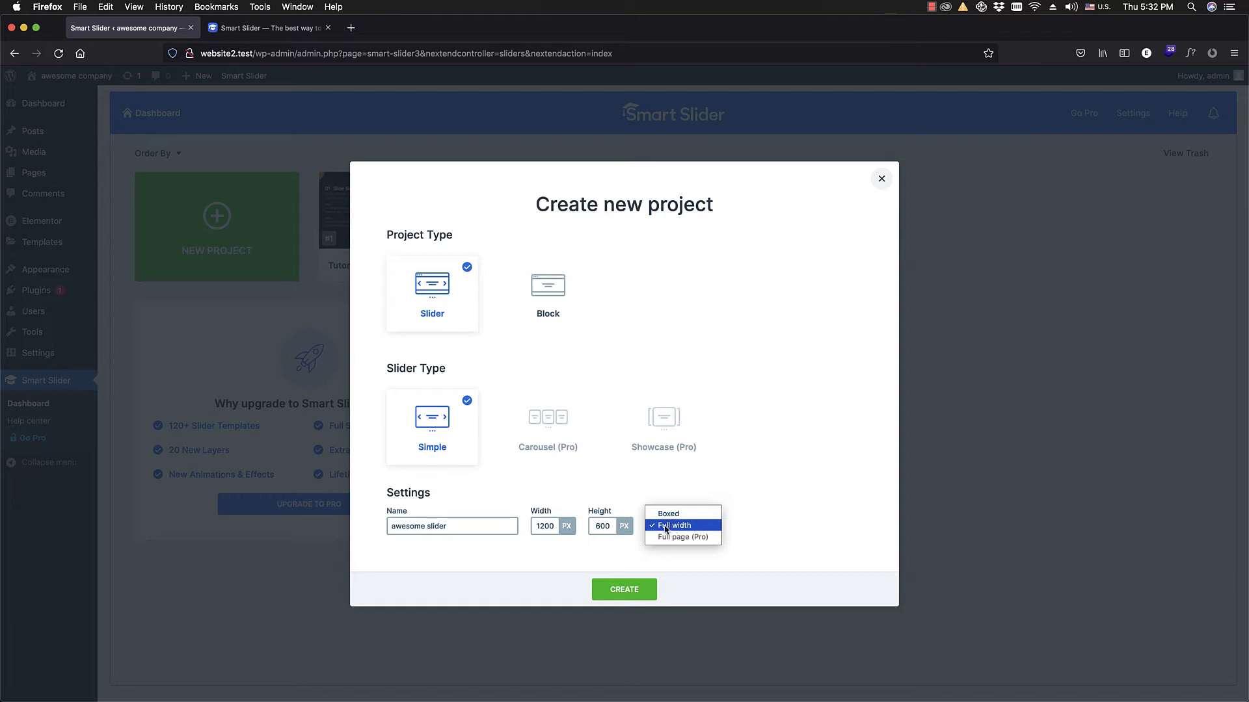
left_click(652, 430)
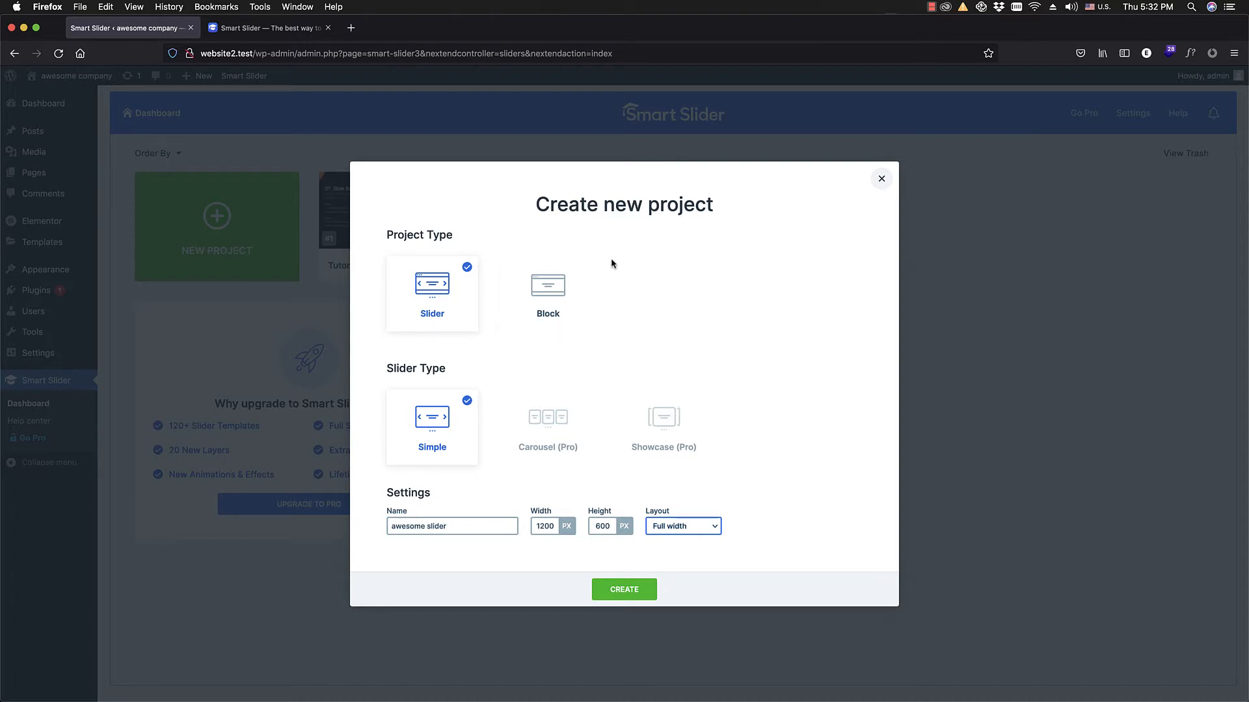
left_click(619, 593)
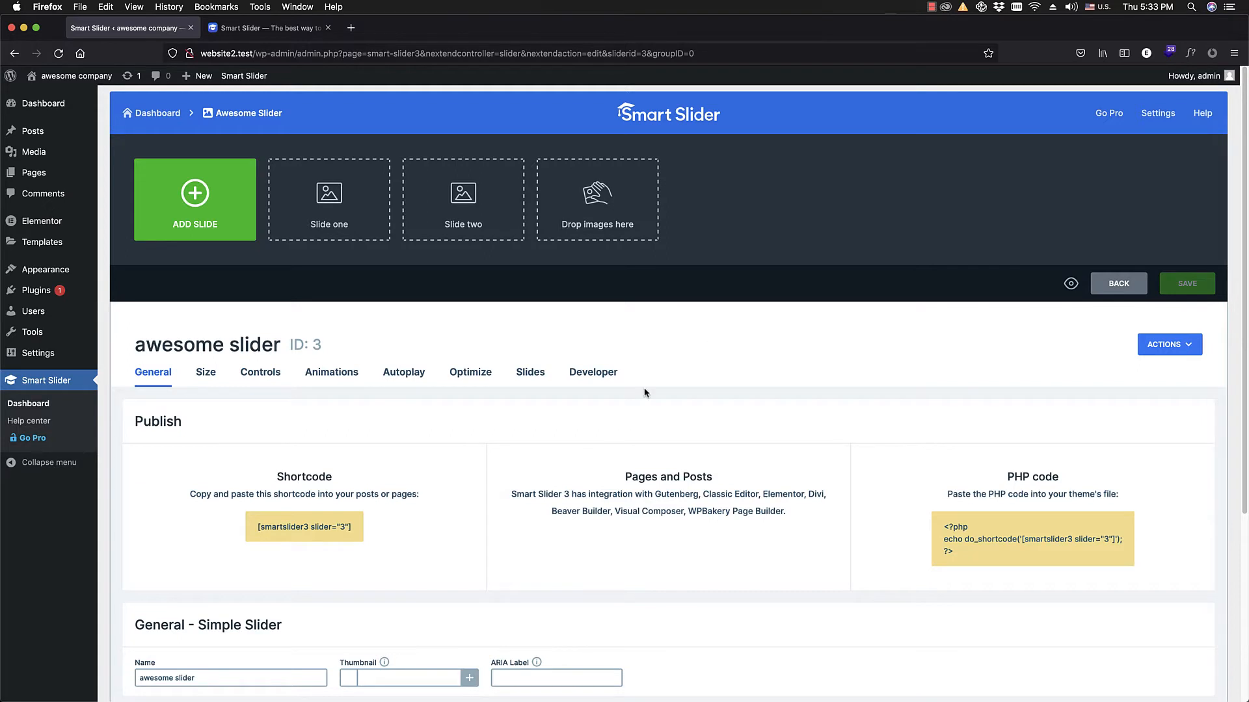
Step: Review the slider's publishing shortcode, then examine its size, breakpoint and layout settings
scroll(337, 426, "down", 1)
scroll(337, 427, "down", 1)
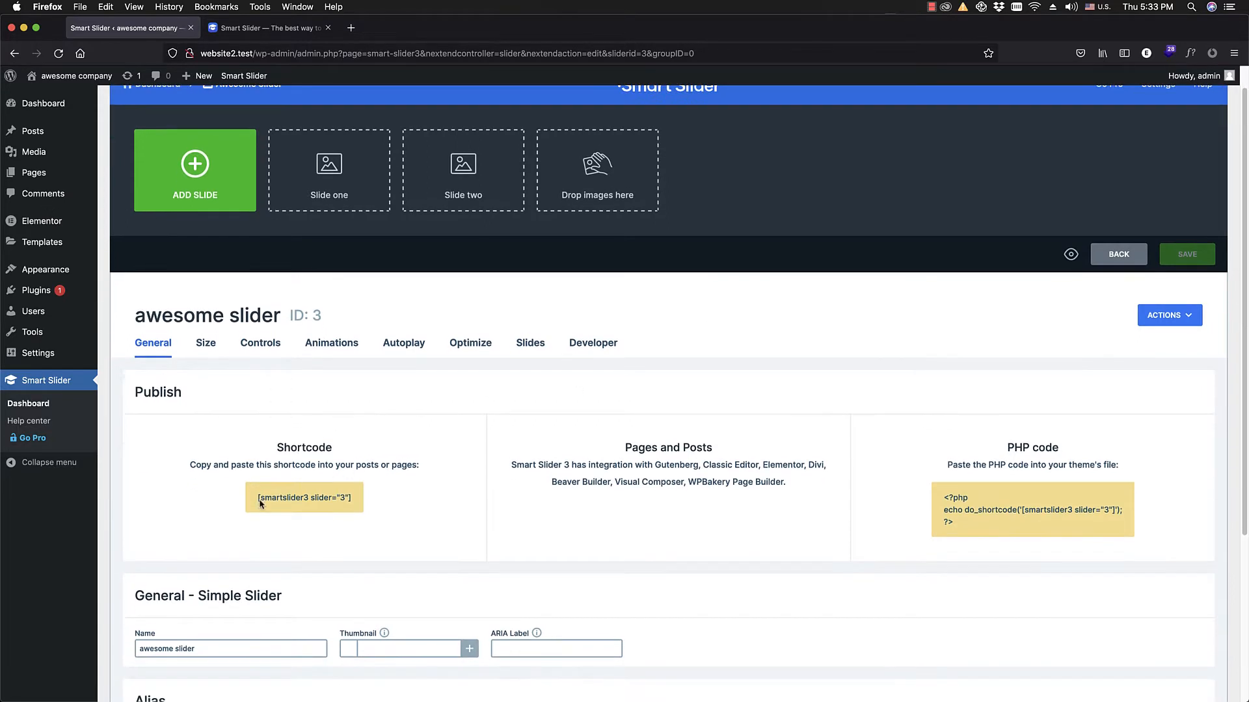
left_click(253, 506)
left_click(210, 343)
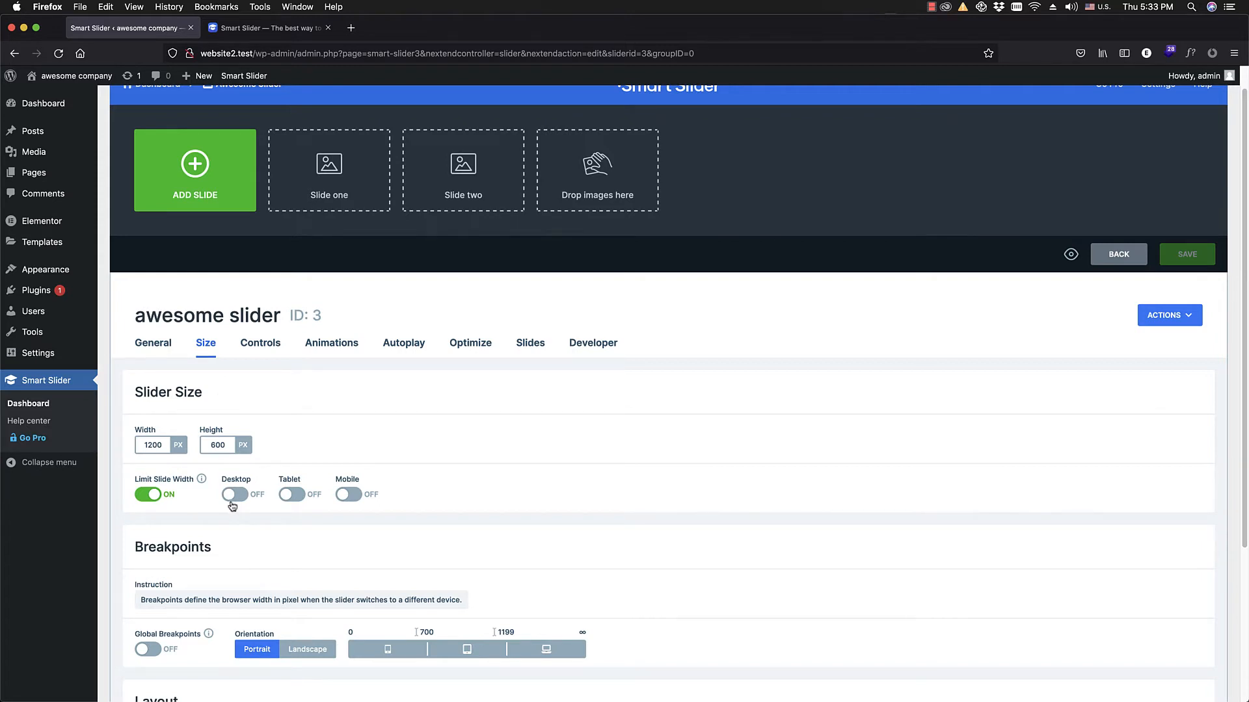
scroll(236, 504, "down", 1)
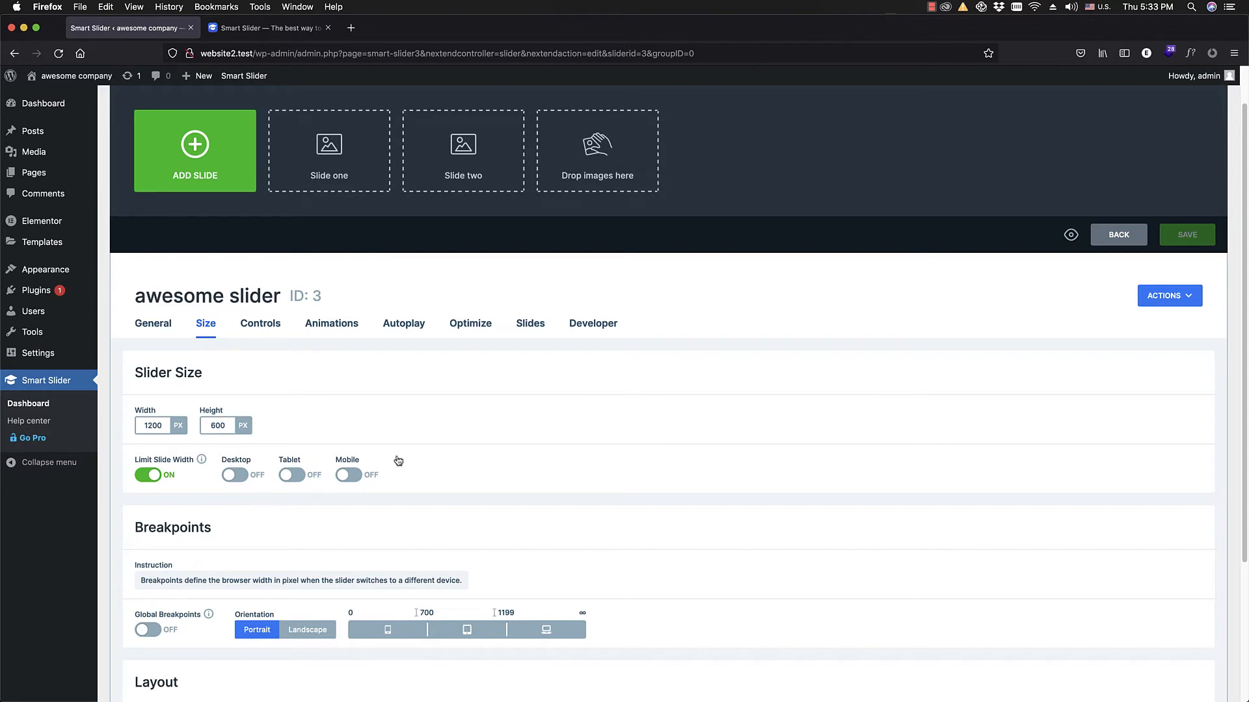
scroll(308, 480, "down", 2)
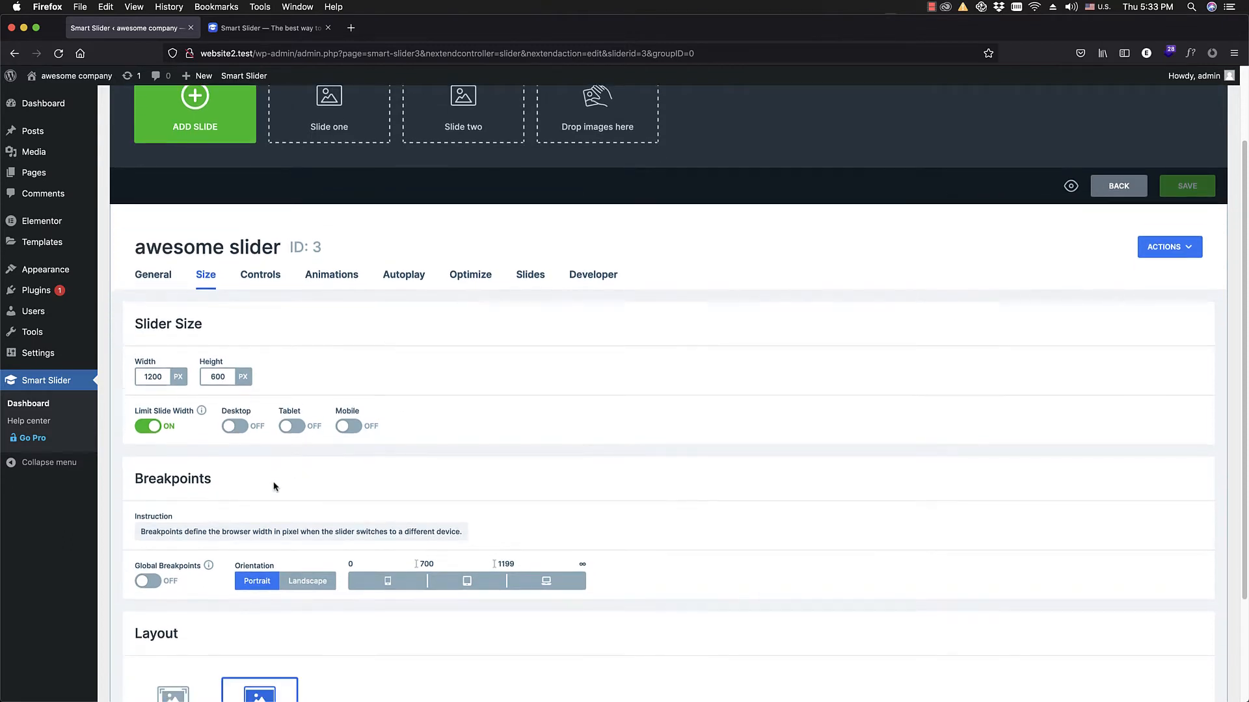
scroll(209, 507, "down", 3)
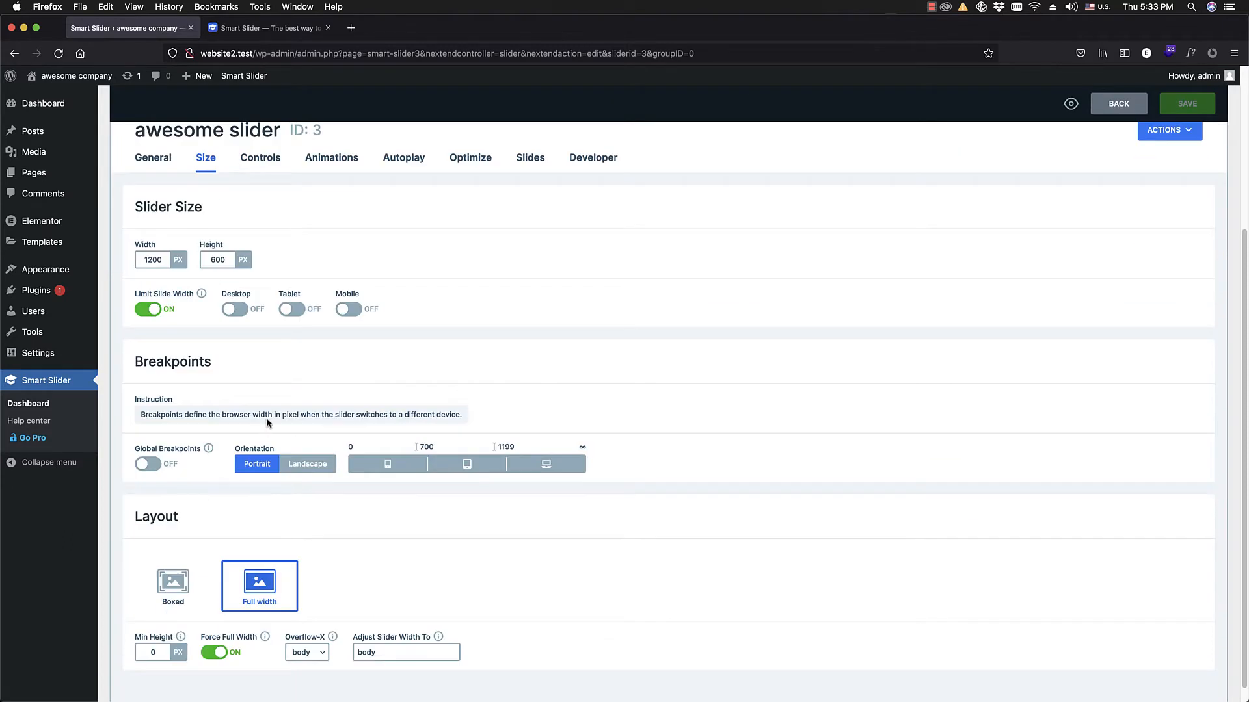
scroll(521, 268, "up", 2)
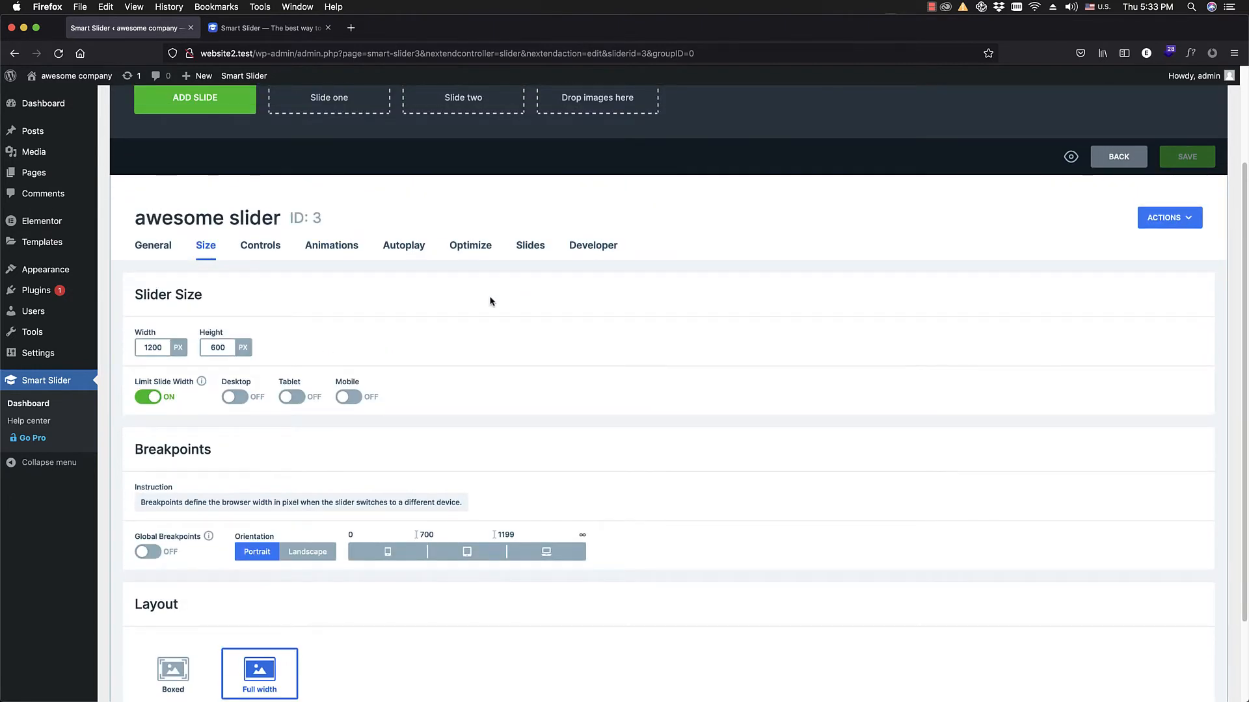
scroll(492, 338, "up", 1)
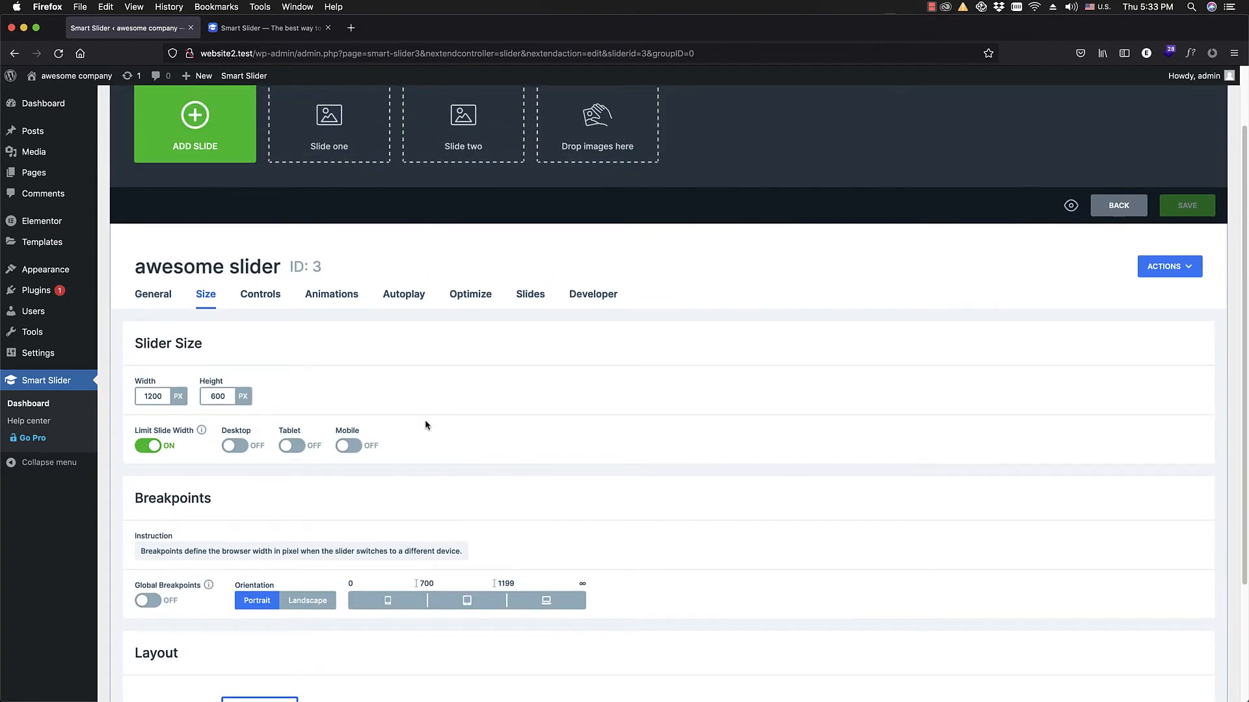
scroll(410, 374, "up", 2)
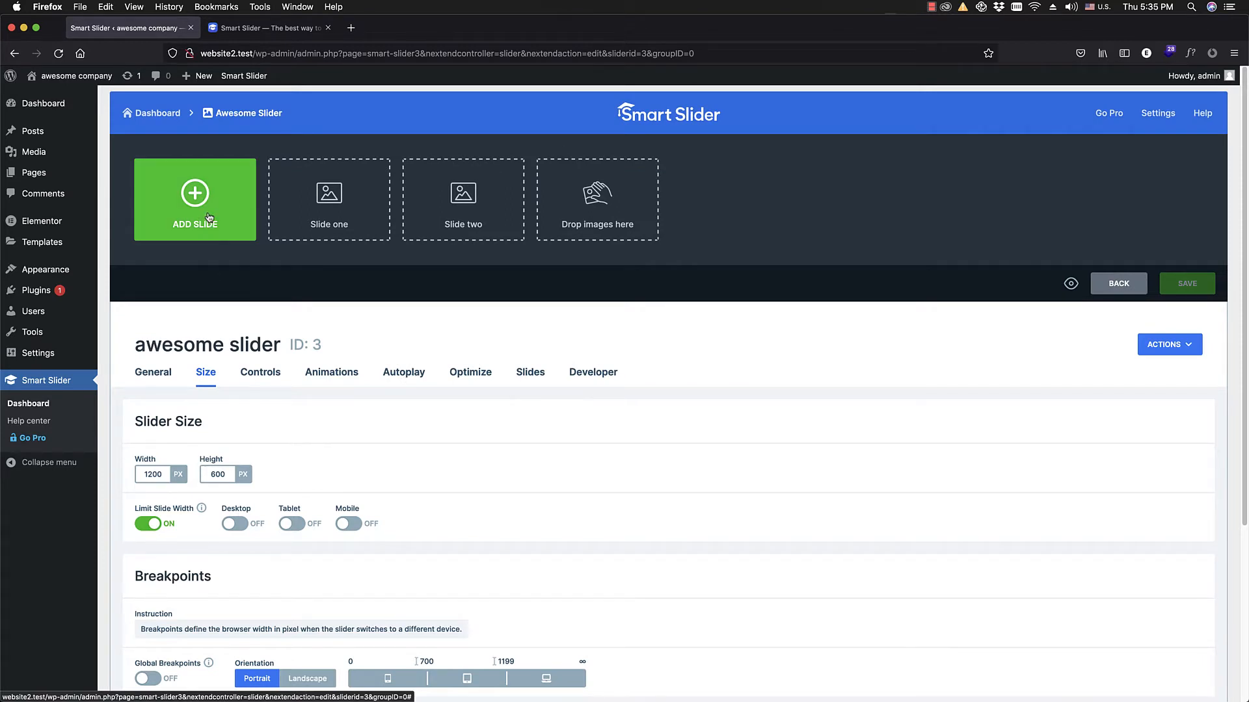
Step: Add an image slide using the blueberries picture from the media library and open that slide for editing
left_click(208, 218)
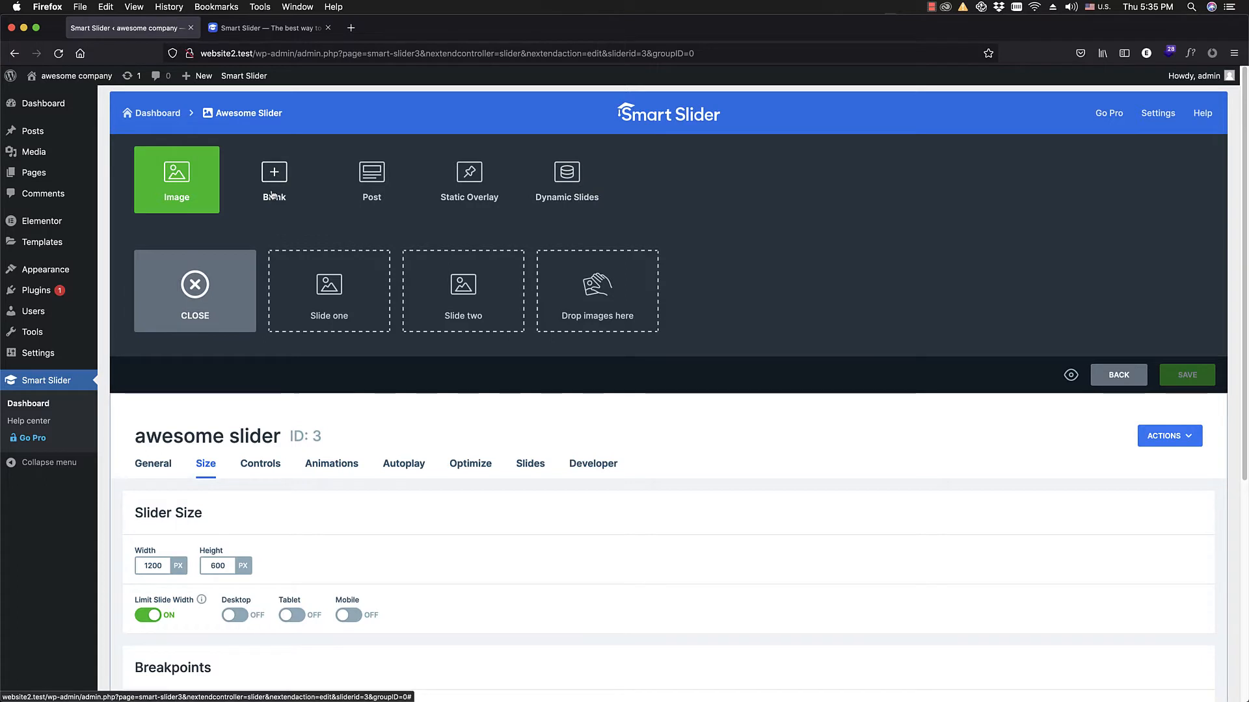
left_click(180, 190)
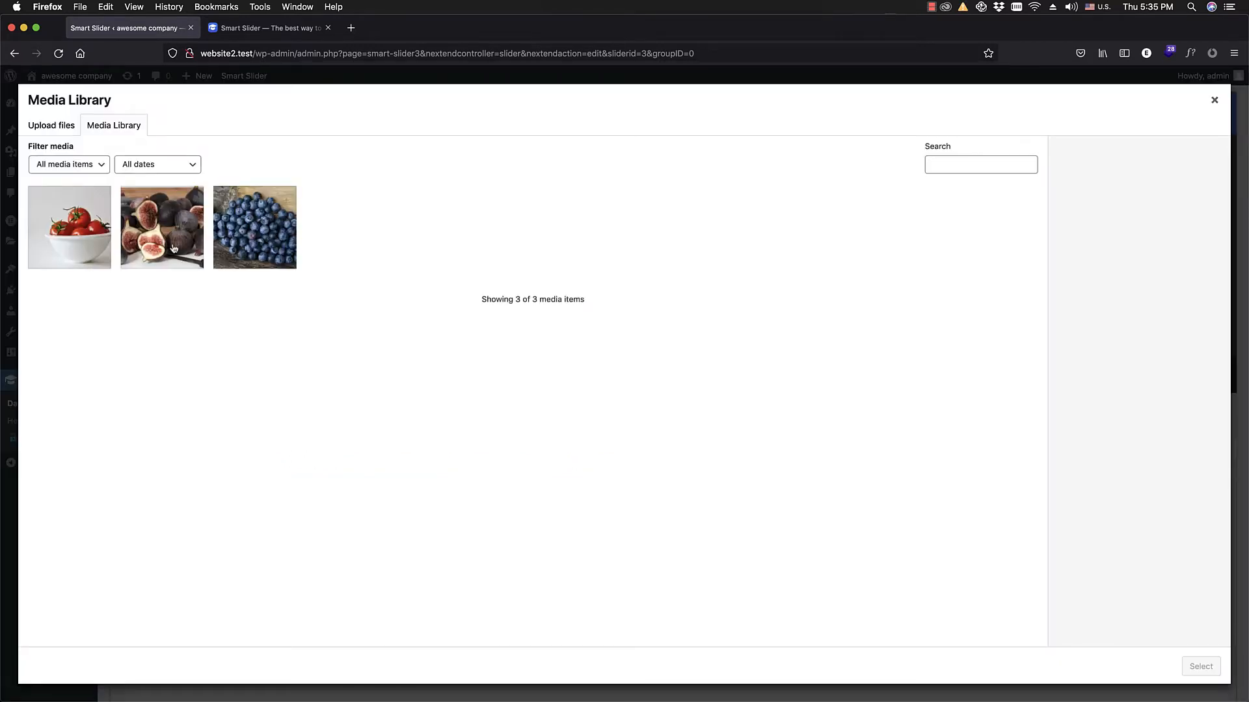
left_click(259, 241)
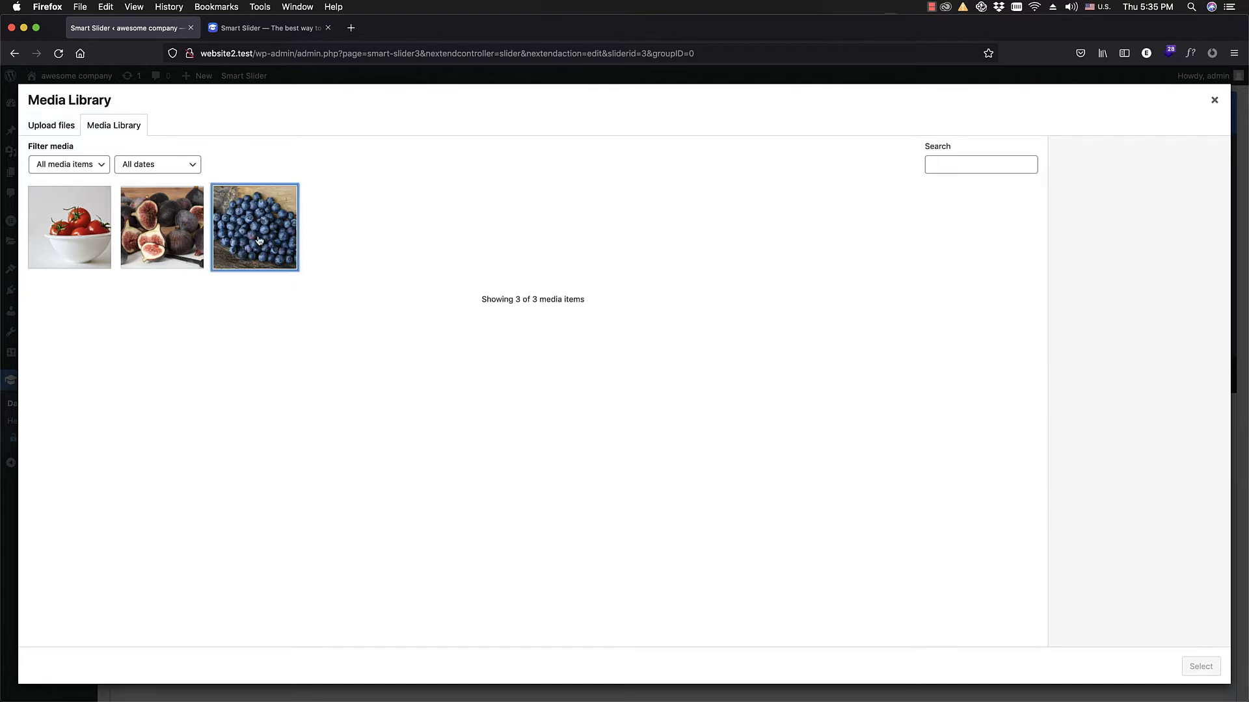
left_click(1201, 666)
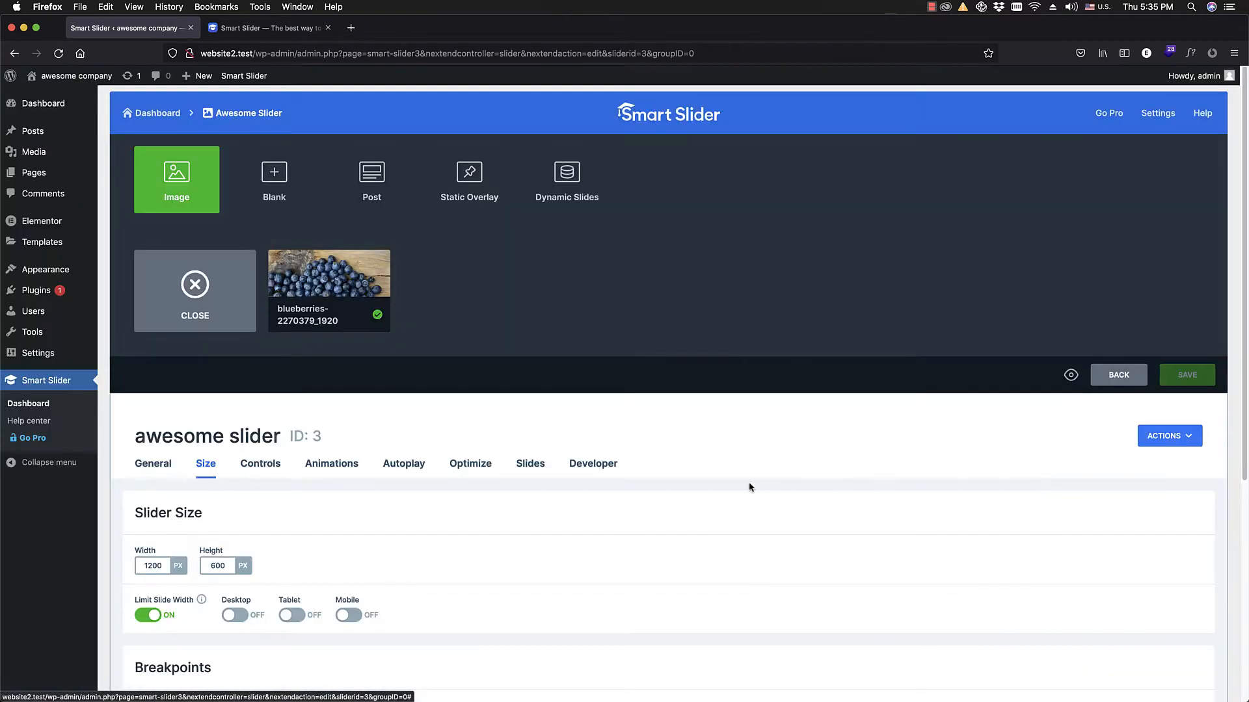
mouse_move(340, 307)
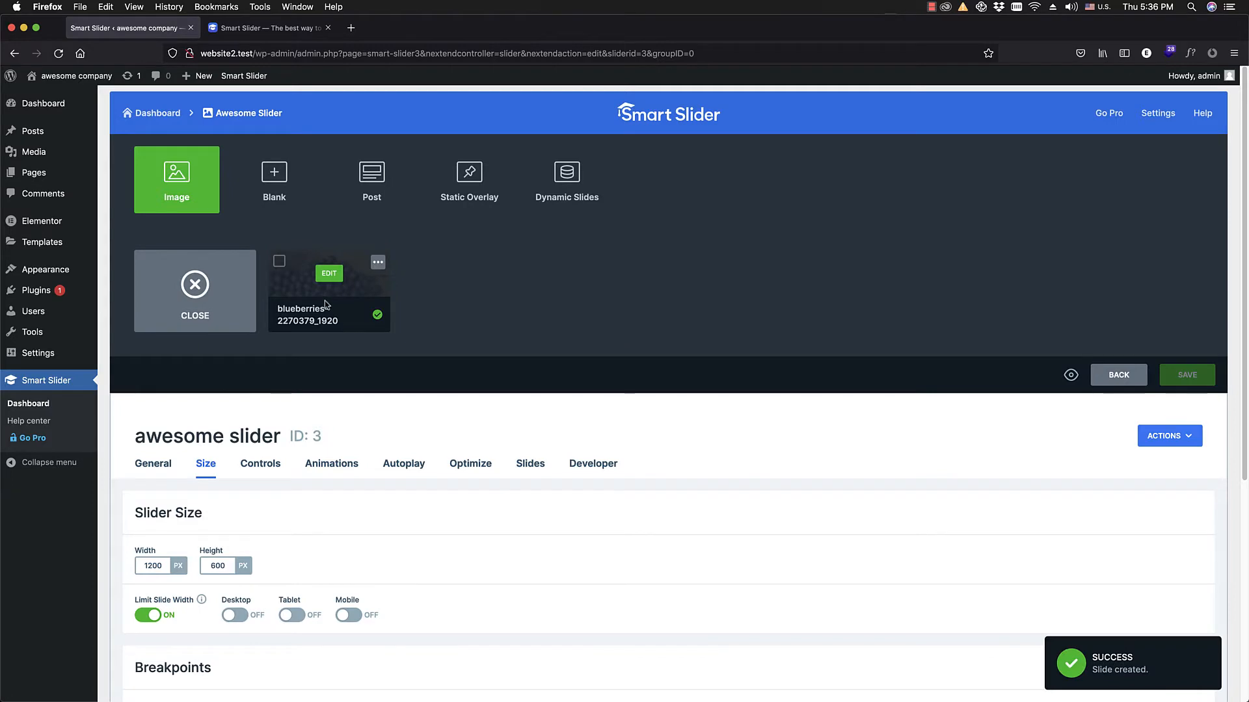
left_click(330, 274)
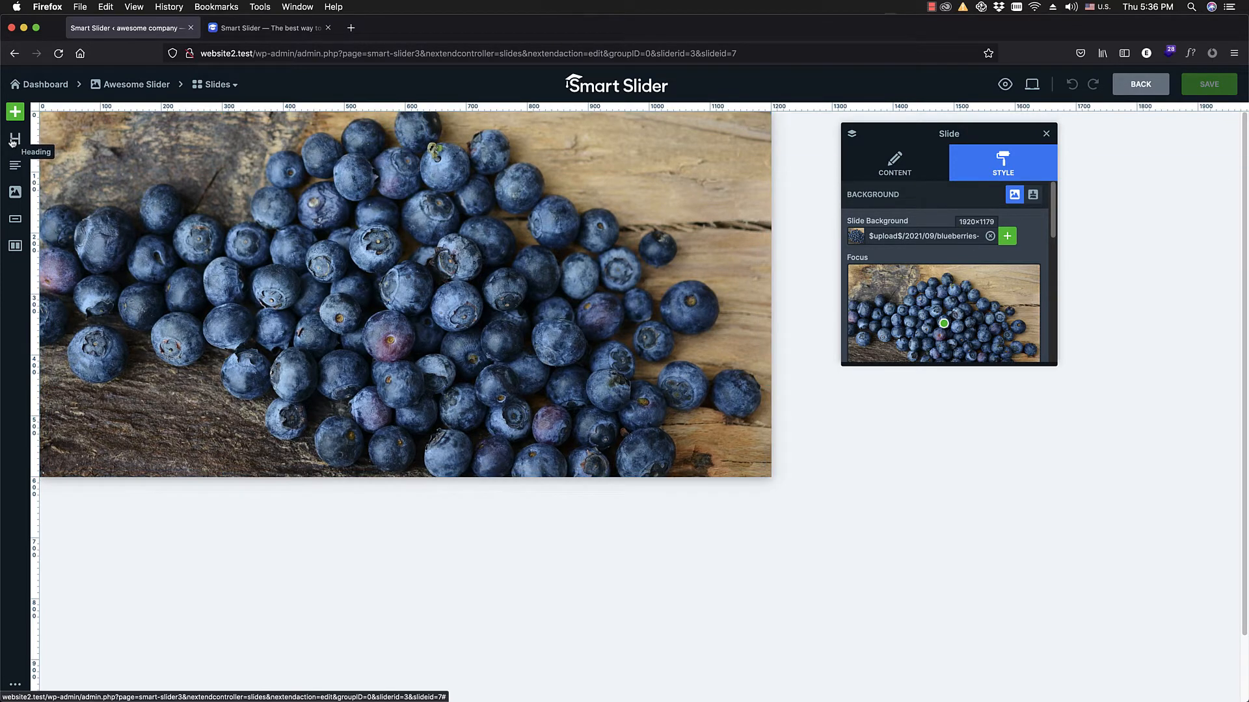
Step: Try out a heading layer in the middle of the slide, check its animation options, and delete it
left_click_drag(11, 147, 401, 291)
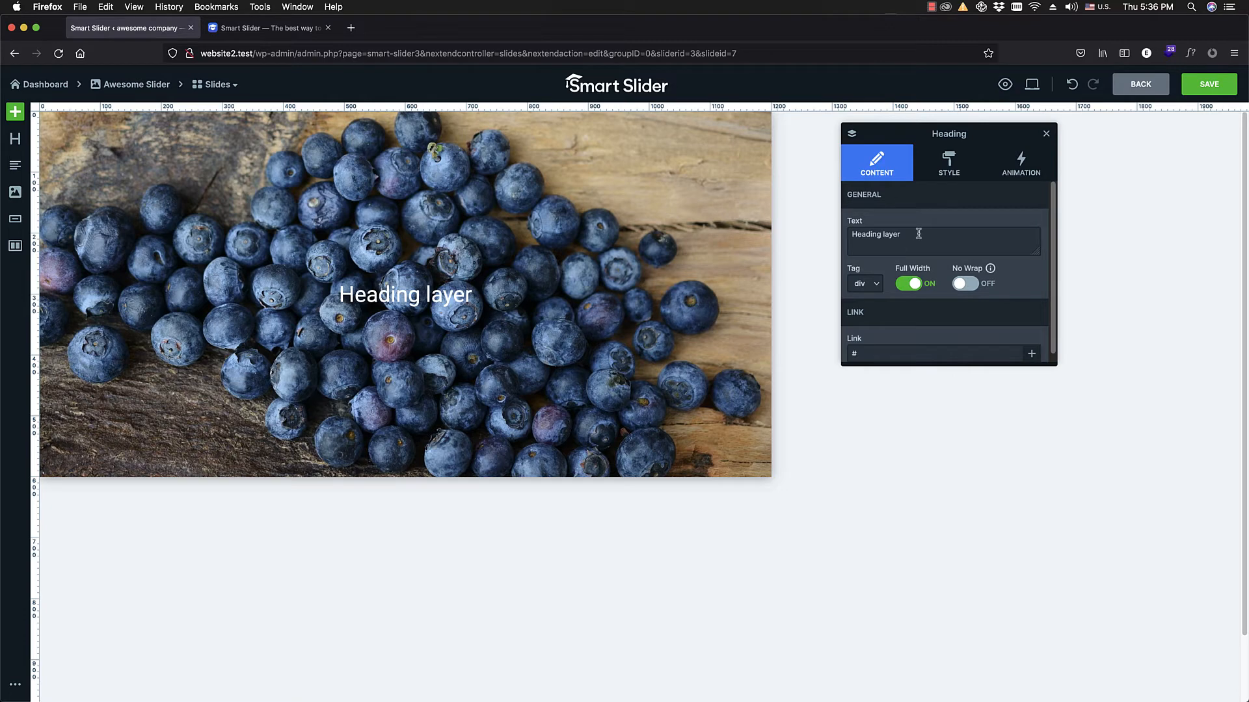
left_click(1015, 168)
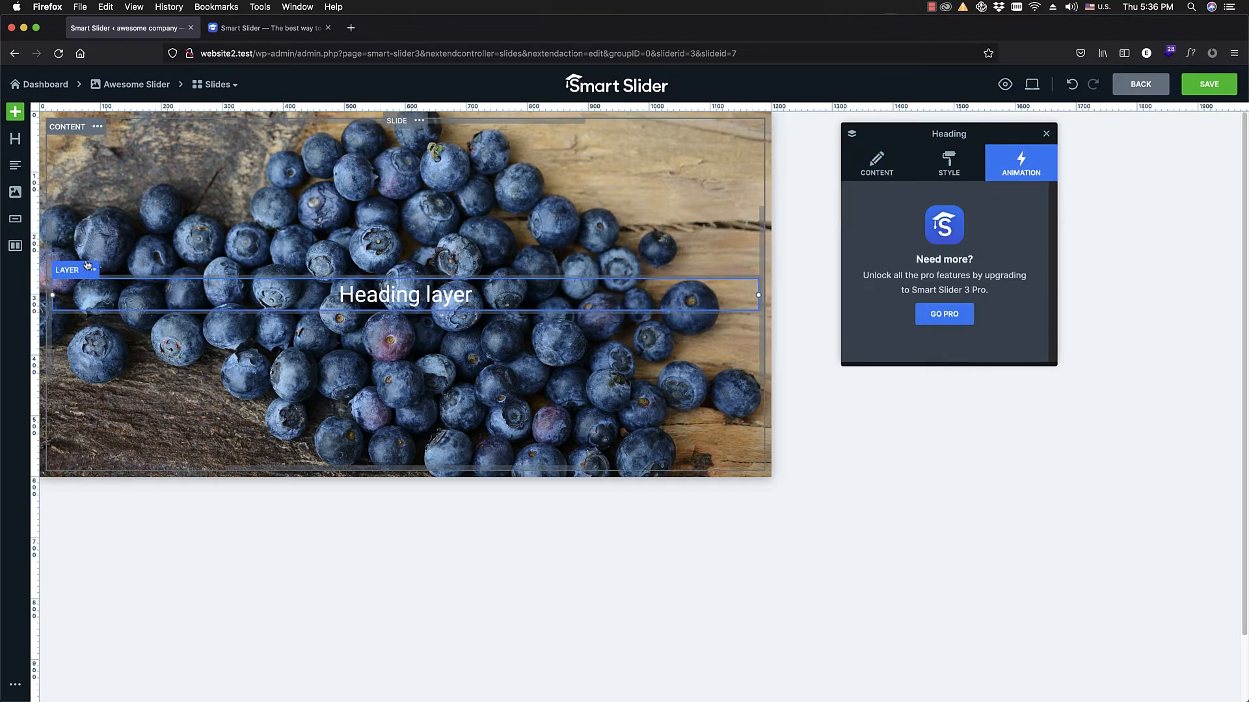
key("Delete")
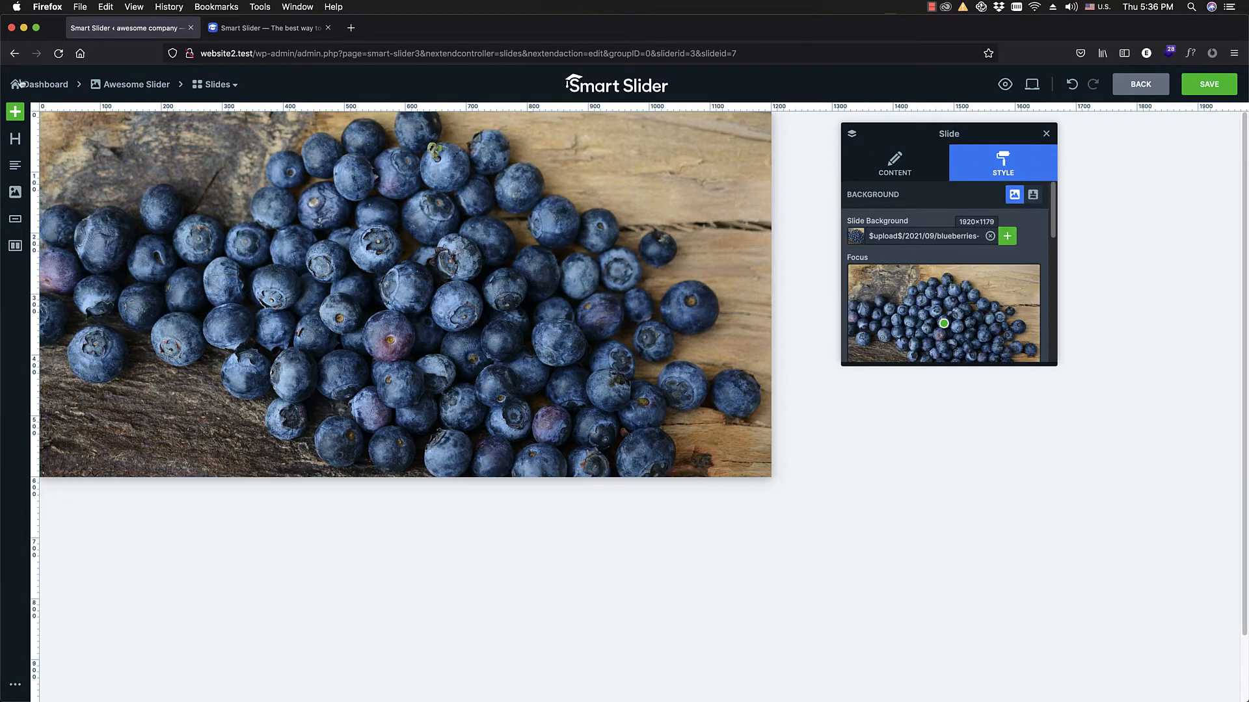
Step: Try out text, image and button layers on the slide, and delete them
left_click(15, 166)
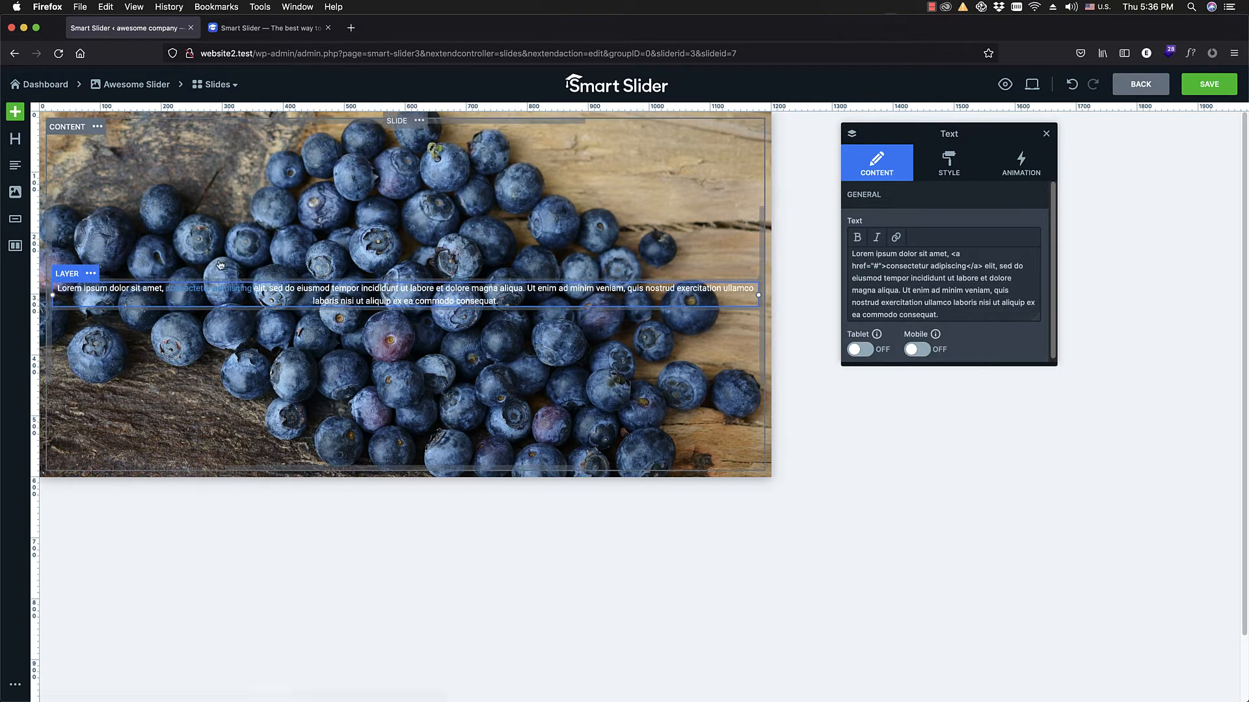
left_click_drag(15, 193, 257, 248)
key("Delete")
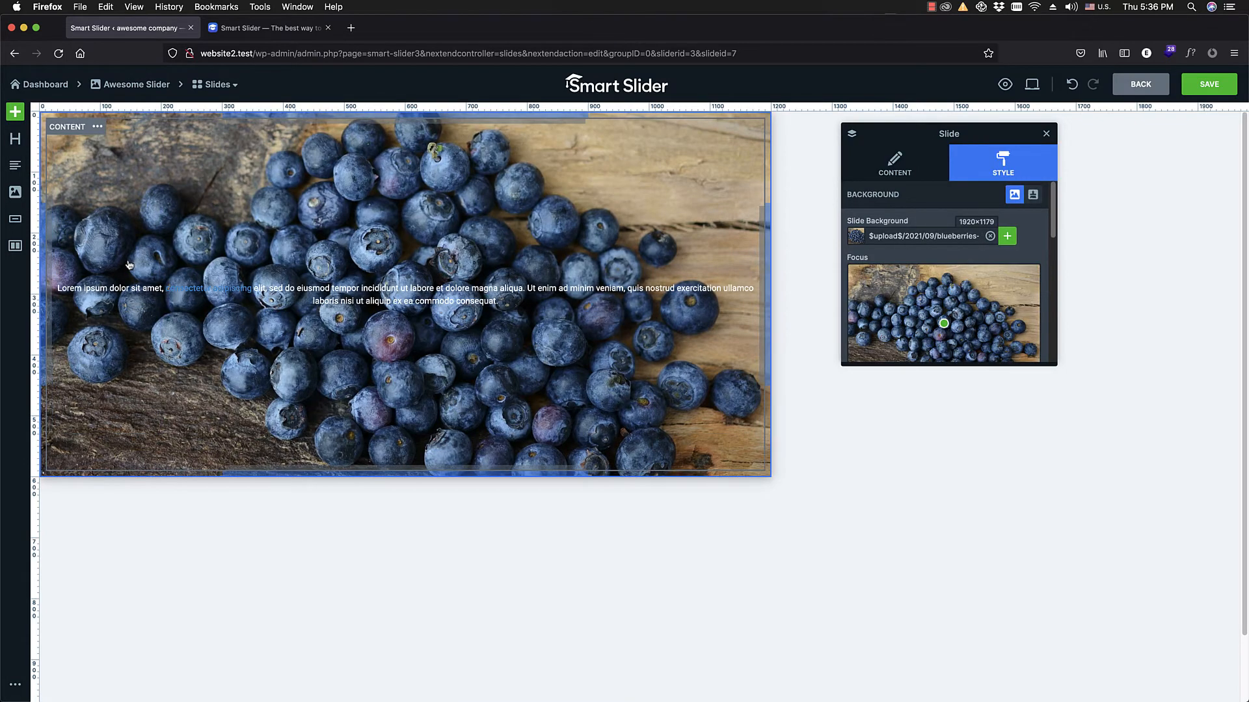
left_click_drag(15, 219, 375, 352)
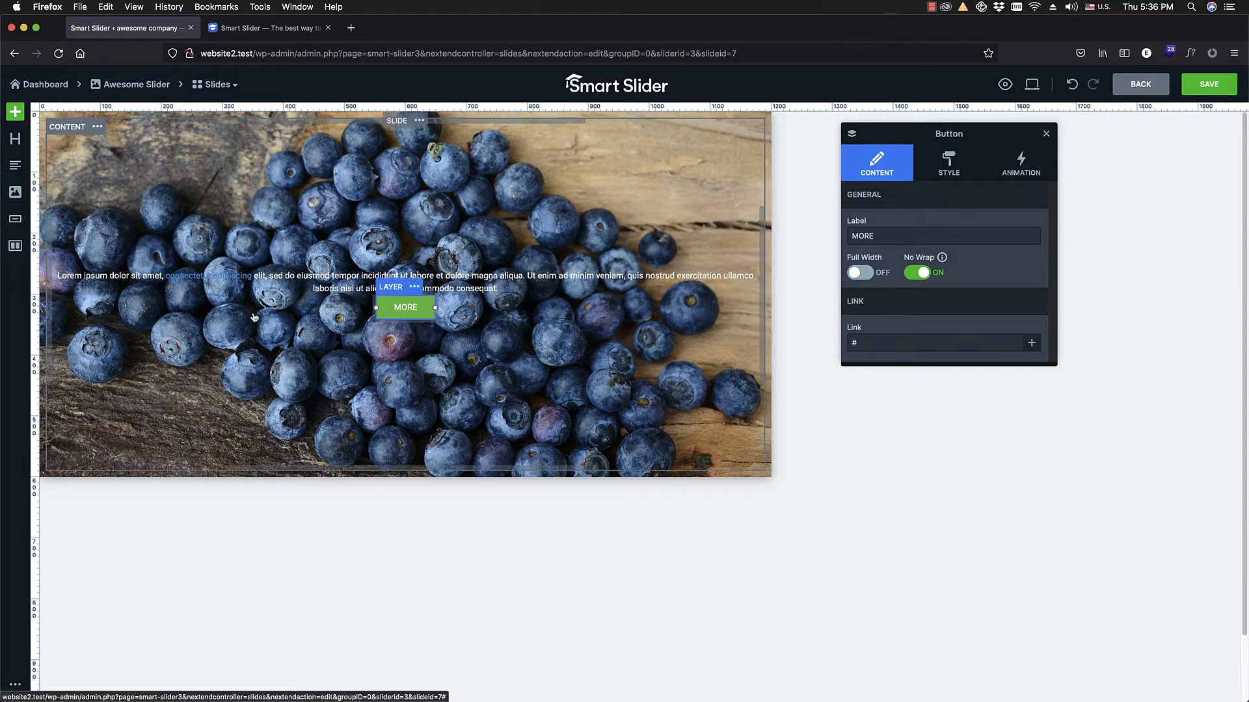
key("Delete")
left_click(302, 303)
key("Delete")
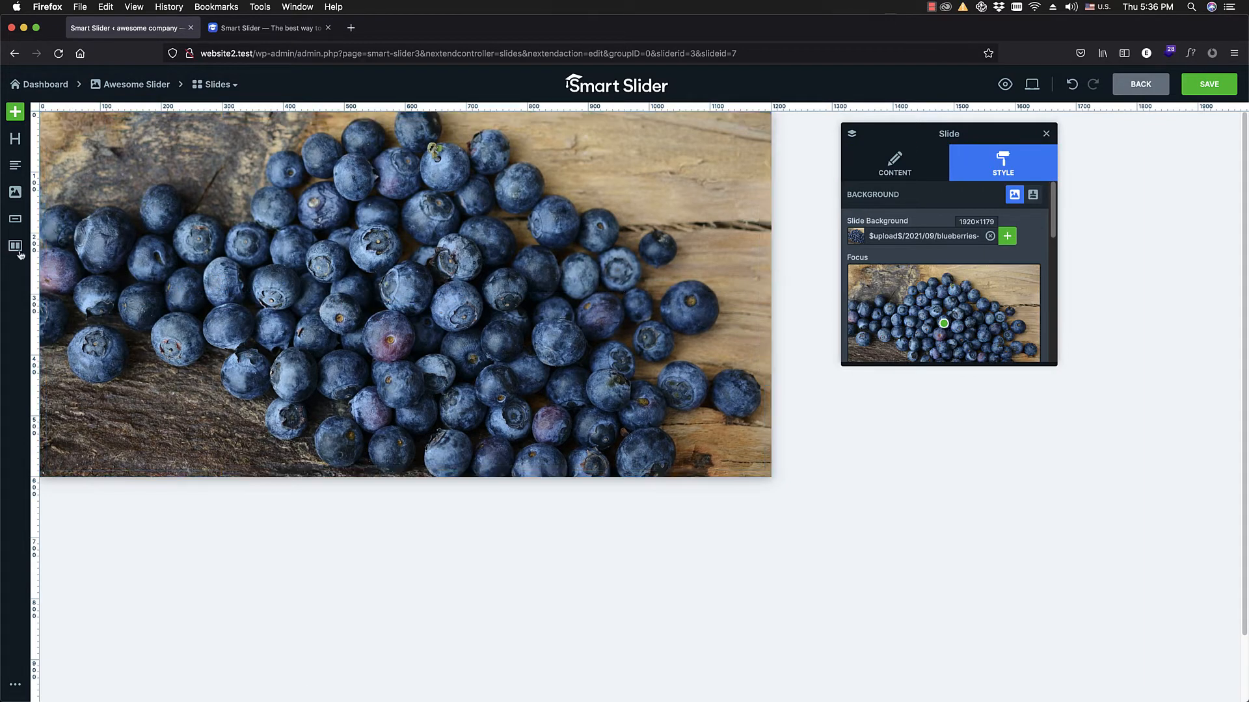
Step: Try placing two-column rows on the slide, one nested inside another, with a heading layer in a column
left_click_drag(15, 245, 312, 319)
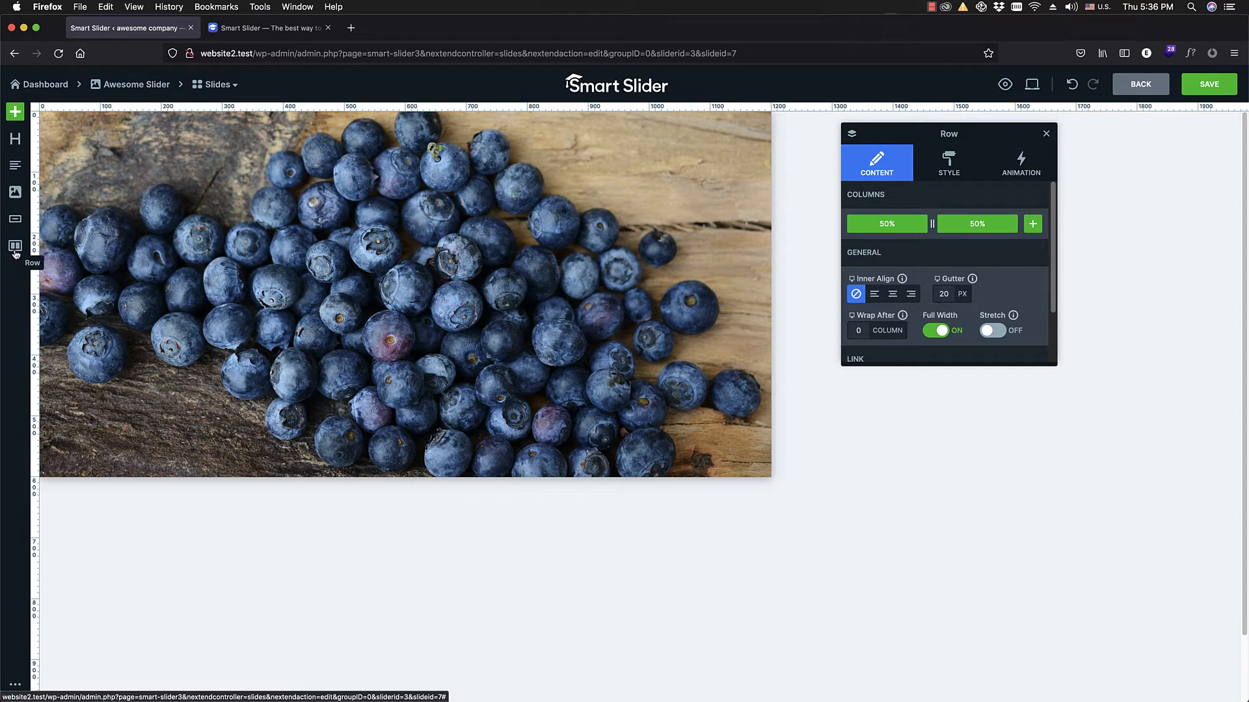
left_click_drag(15, 252, 396, 289)
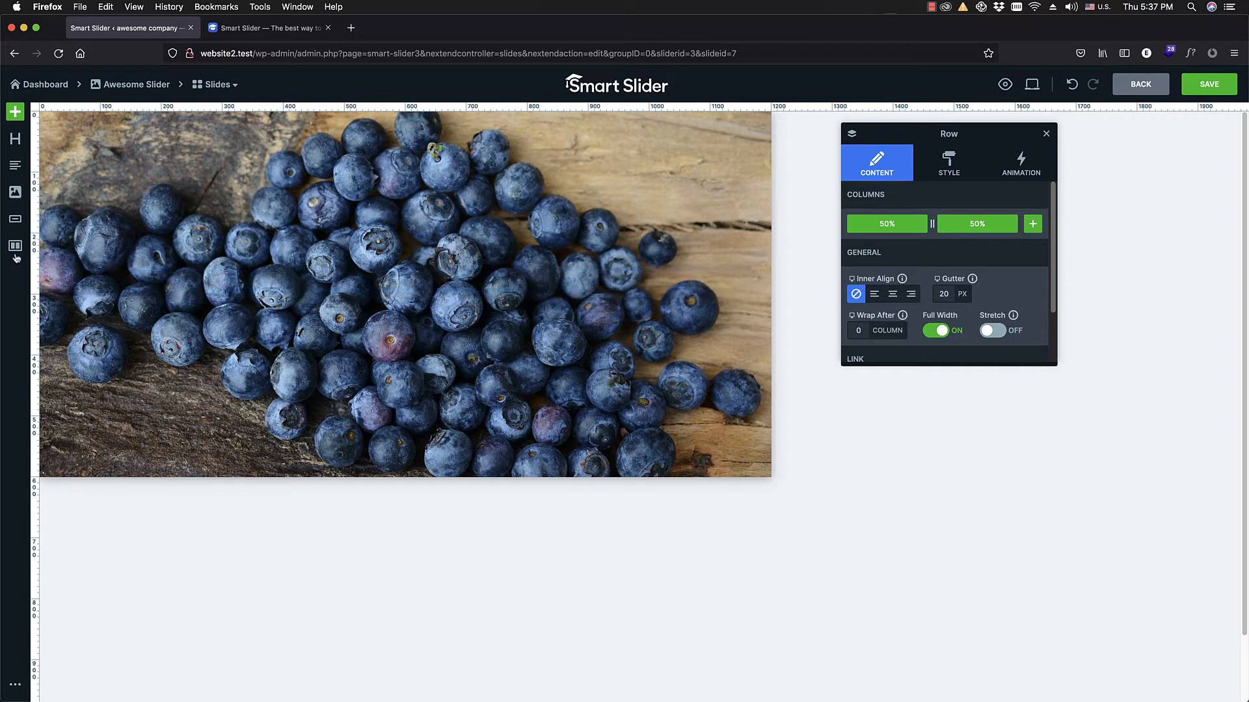
left_click_drag(15, 250, 156, 307)
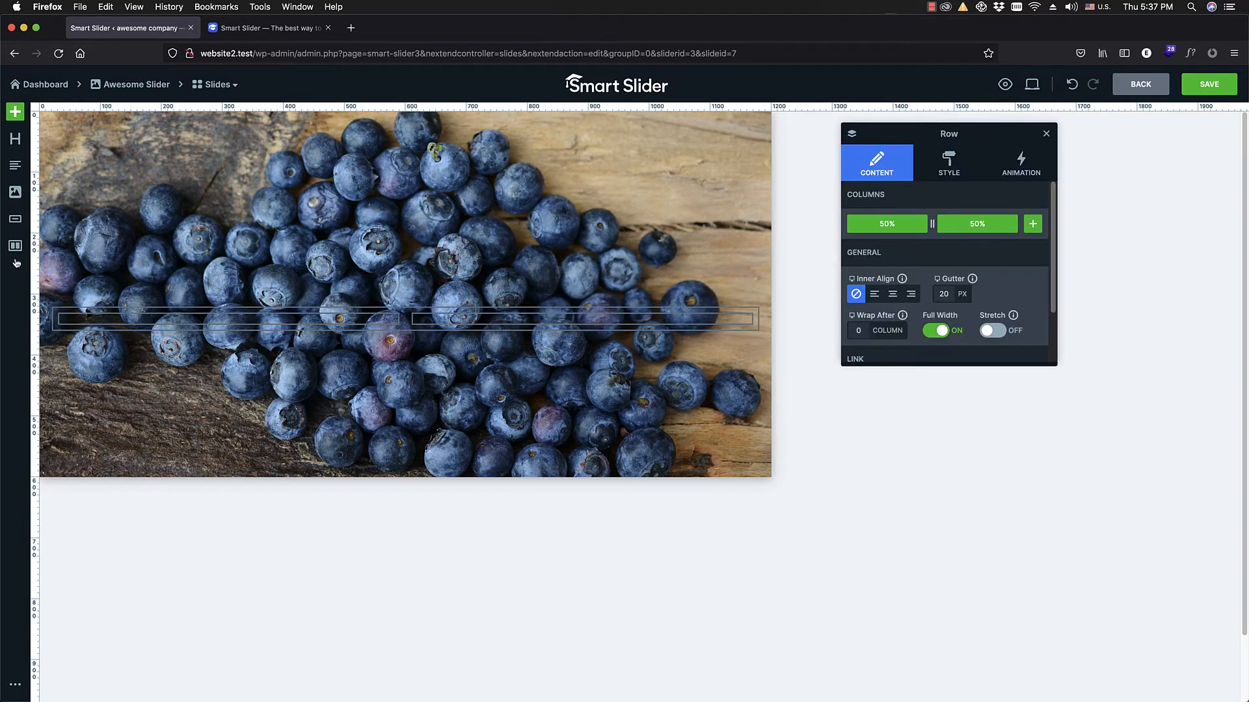
left_click_drag(14, 245, 388, 241)
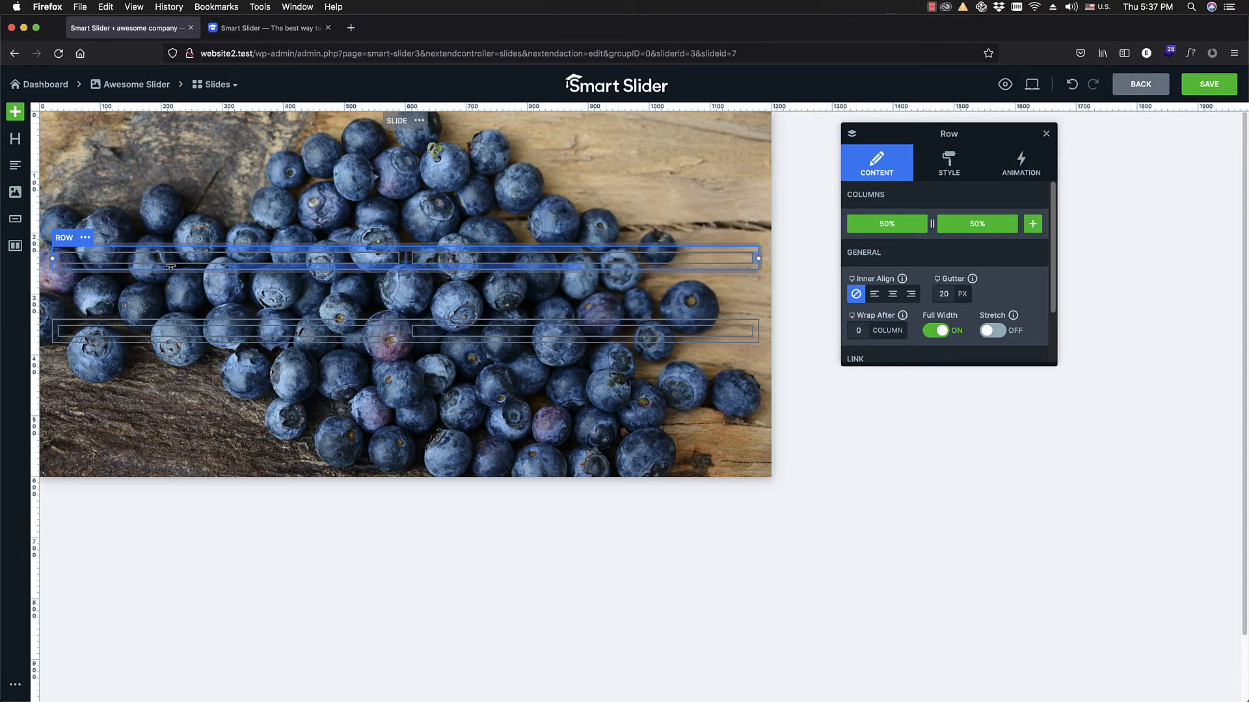
left_click(393, 325)
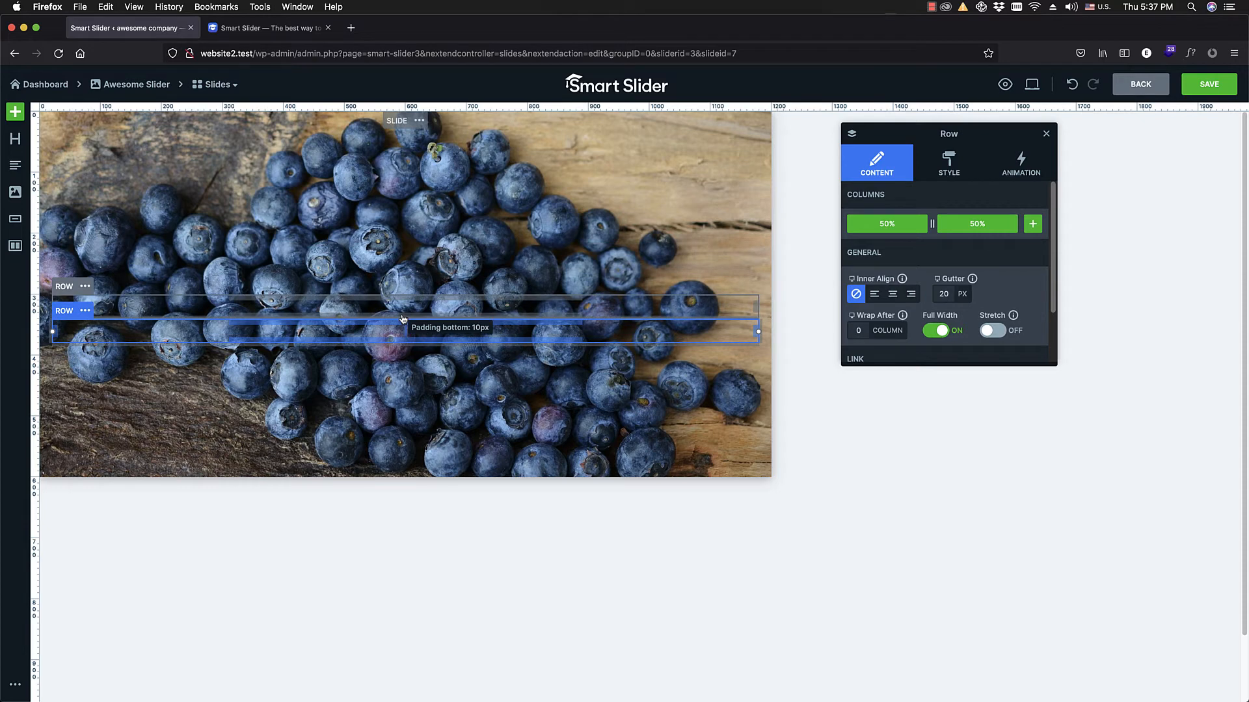
left_click(10, 250)
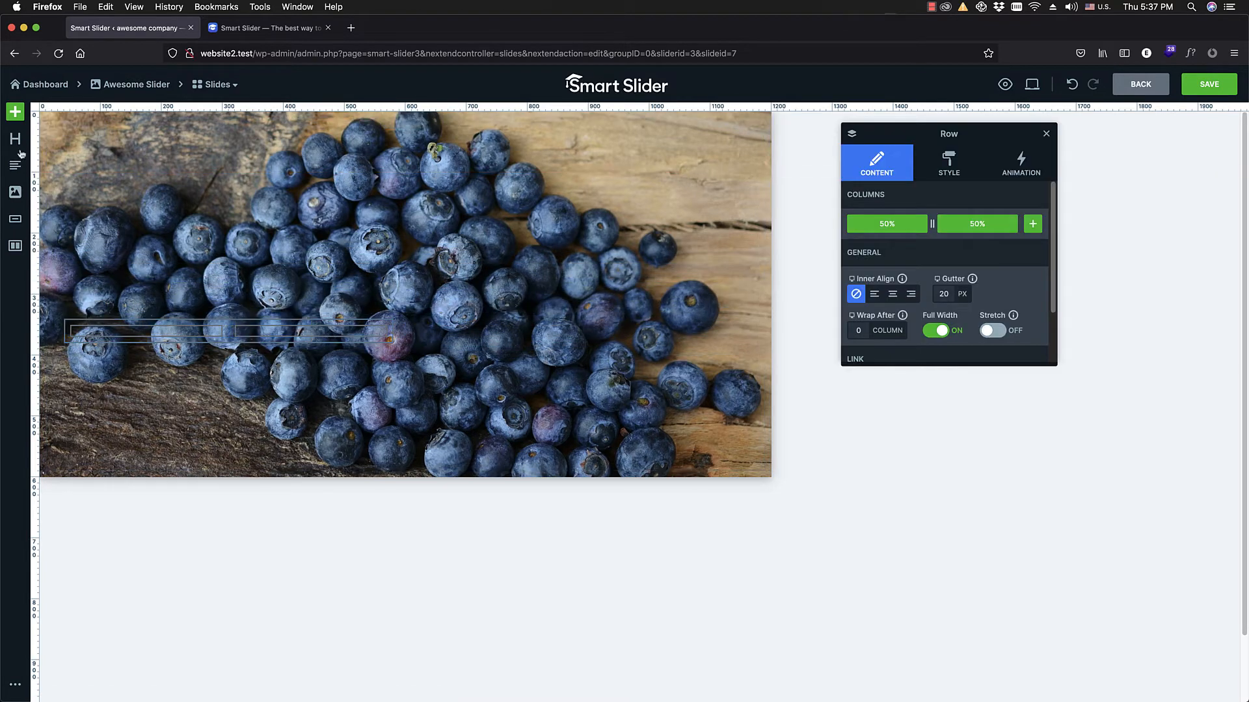
left_click_drag(15, 139, 159, 339)
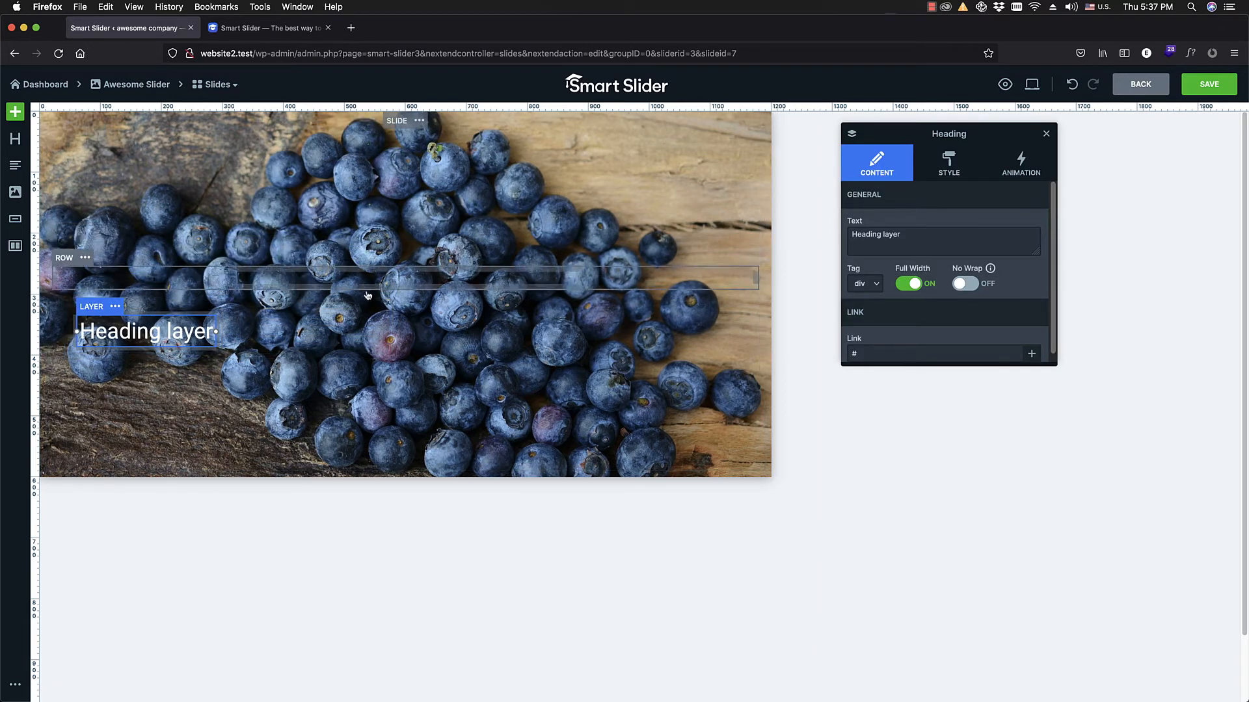
Step: Delete the trial heading and all the rows and columns, leaving only the slide's background image
key("Delete")
left_click(199, 323)
key("Delete")
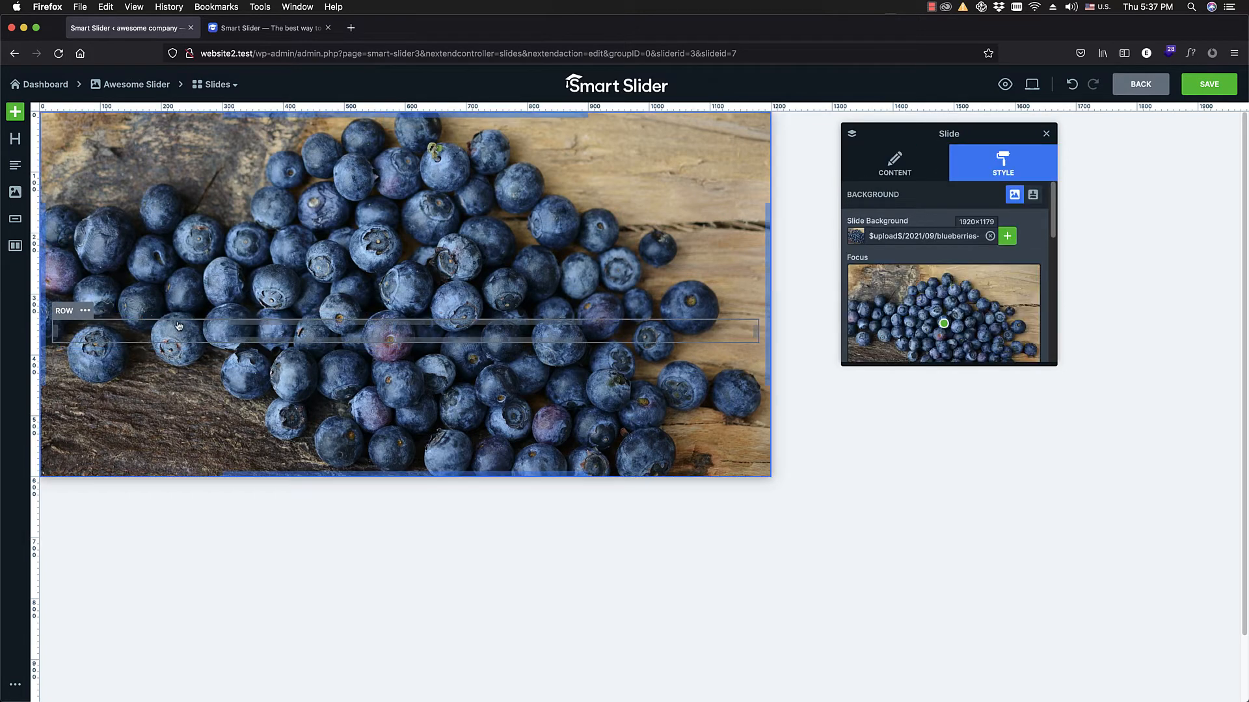
left_click(179, 326)
key("Delete")
left_click(197, 319)
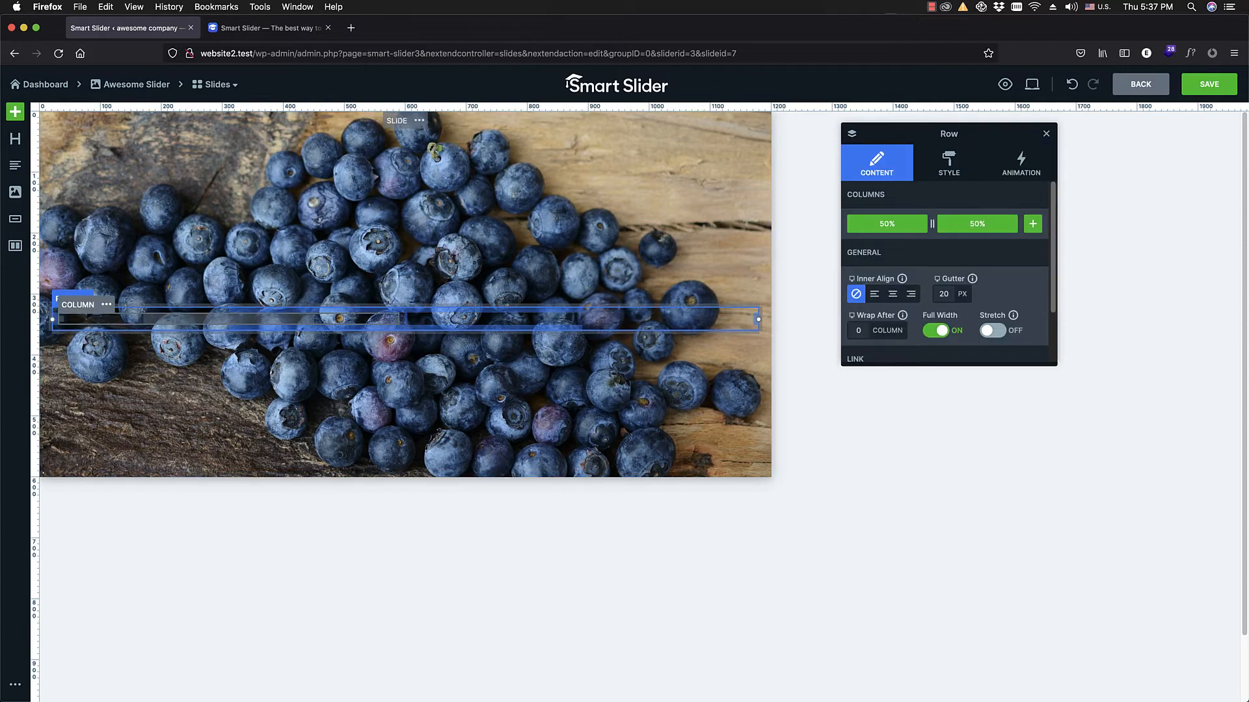
key("Delete")
left_click(211, 311)
key("Delete")
left_click(212, 307)
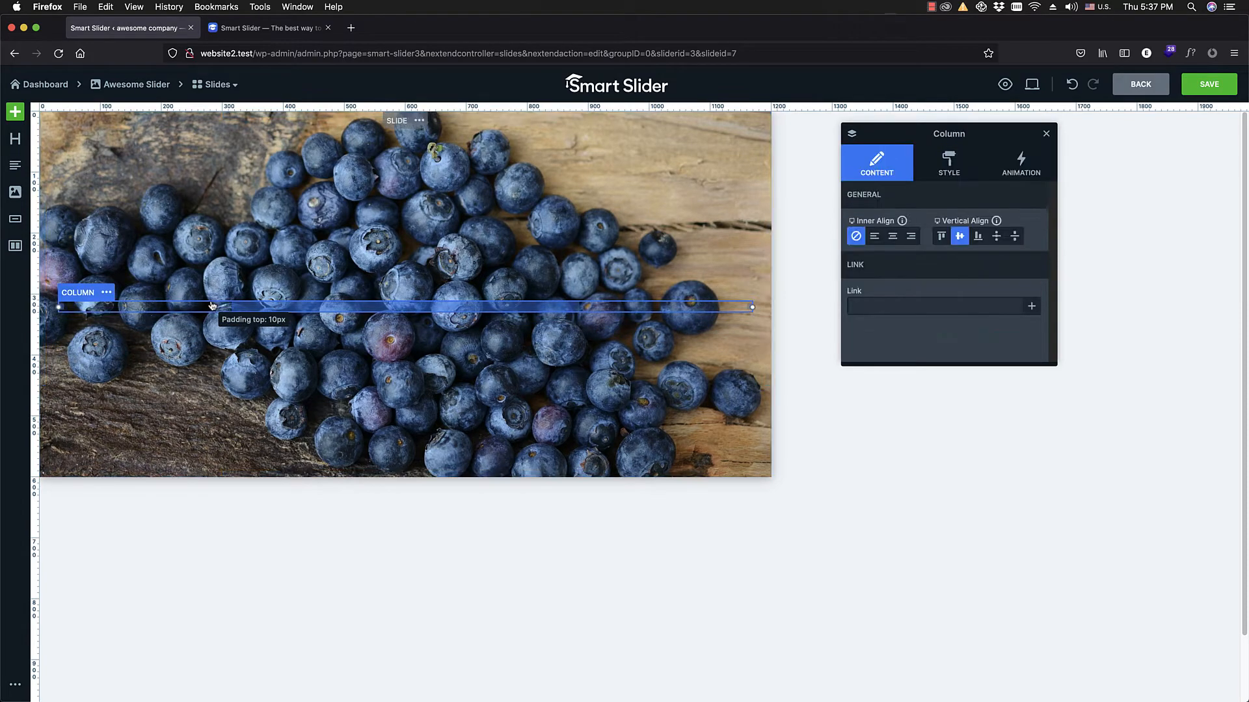
key("Delete")
left_click(207, 299)
key("Delete")
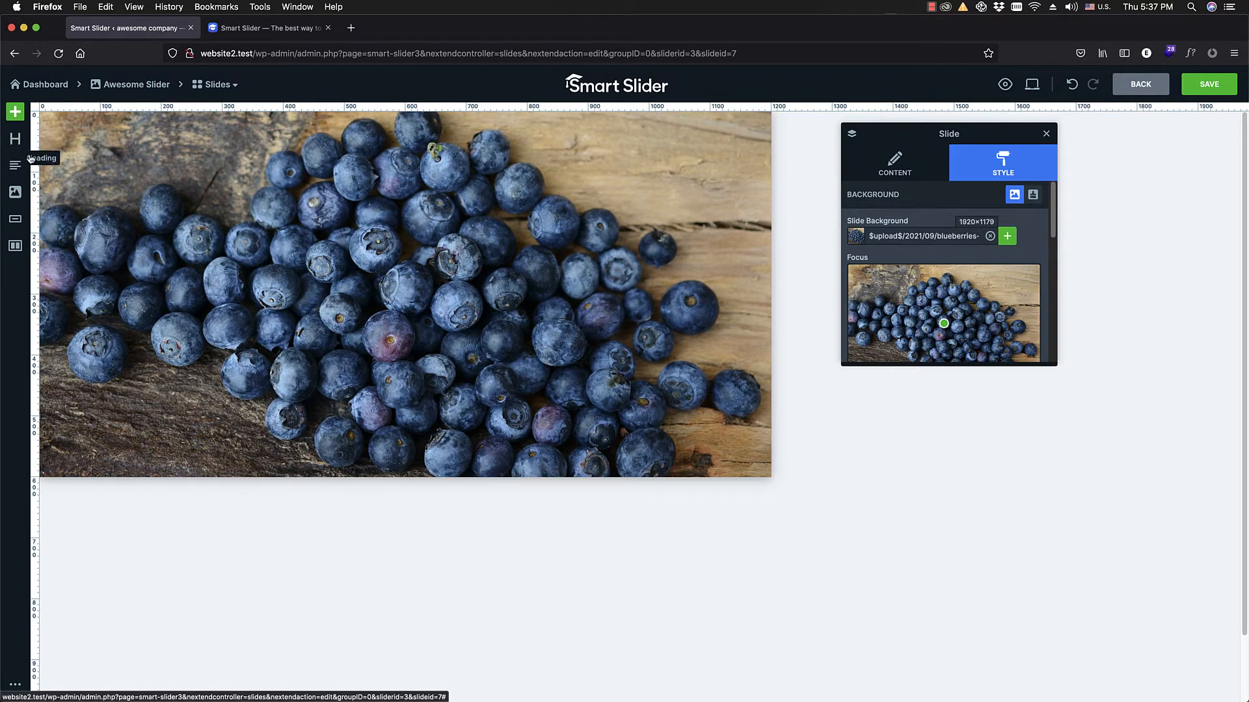
Step: Add a heading layer in the middle of the slide with the text "Awesome website"
left_click_drag(30, 158, 393, 294)
double_click(413, 300)
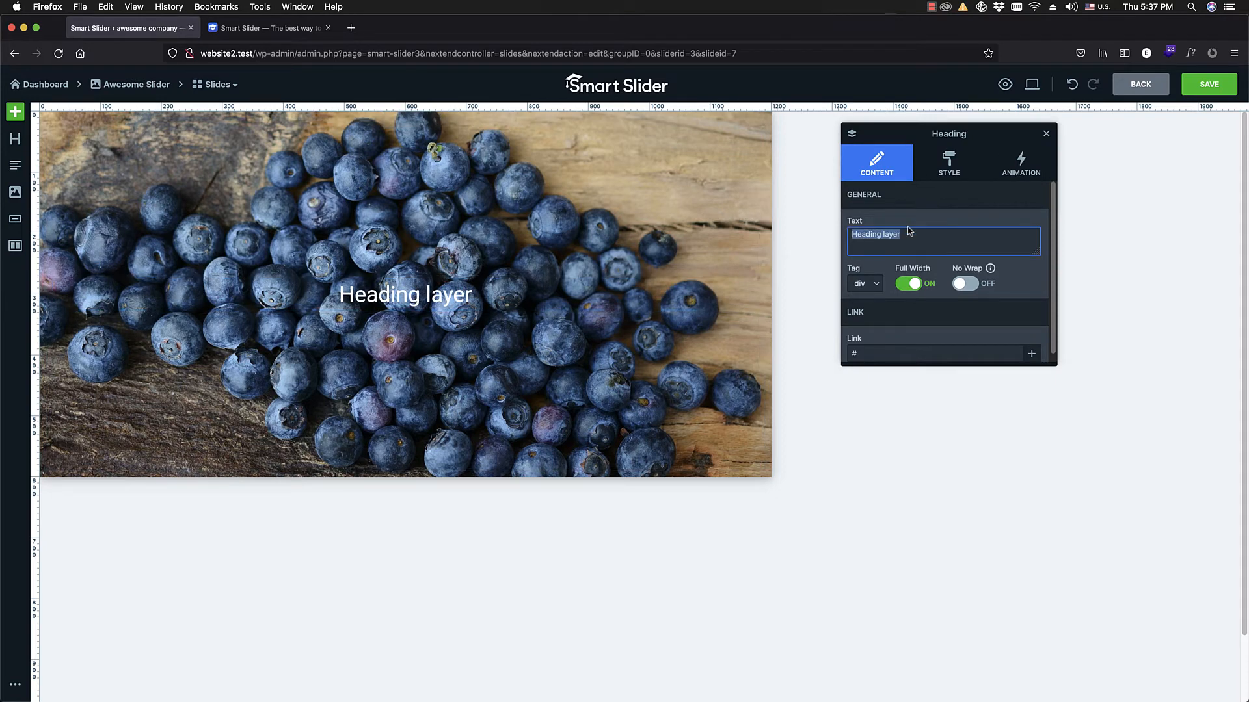
type("awes")
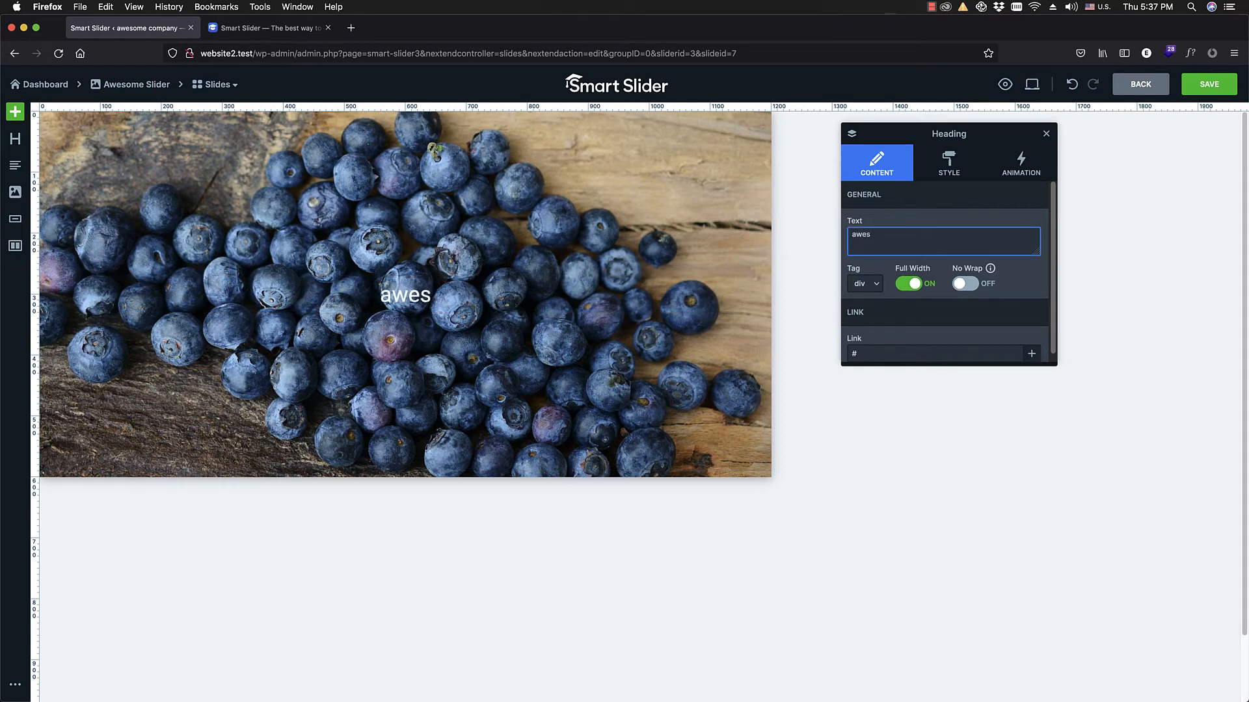
type("ome we")
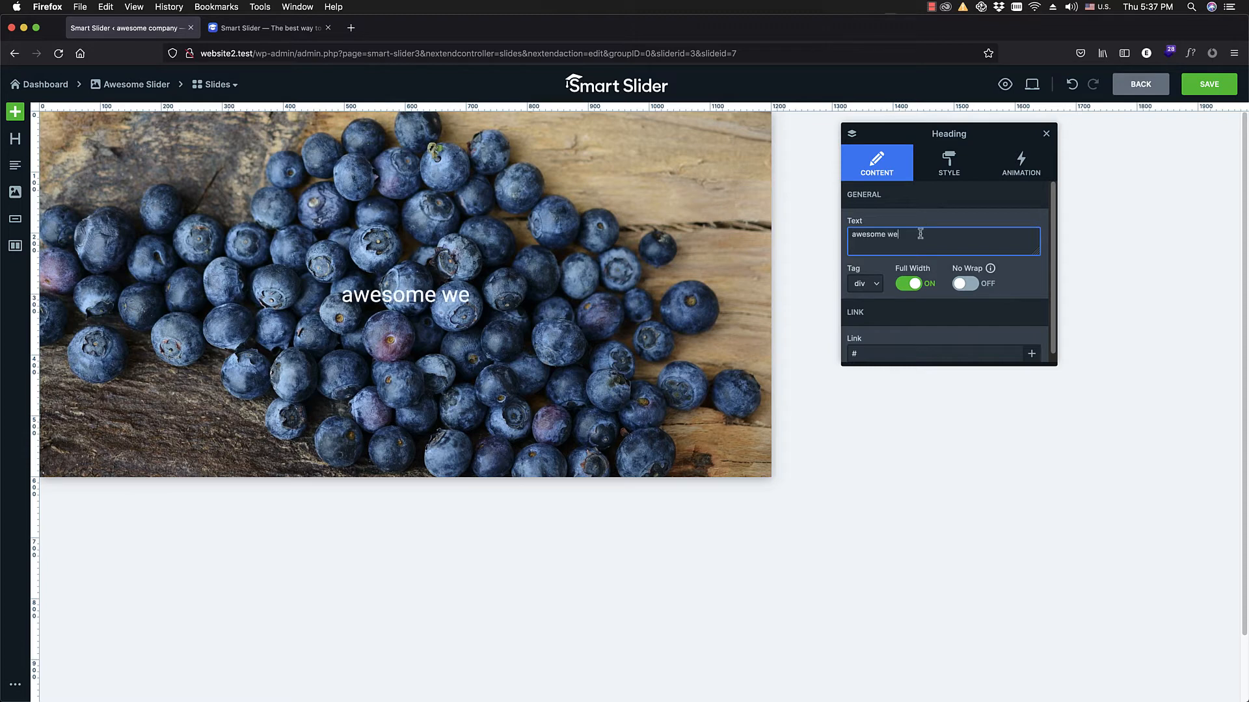
type("bsite")
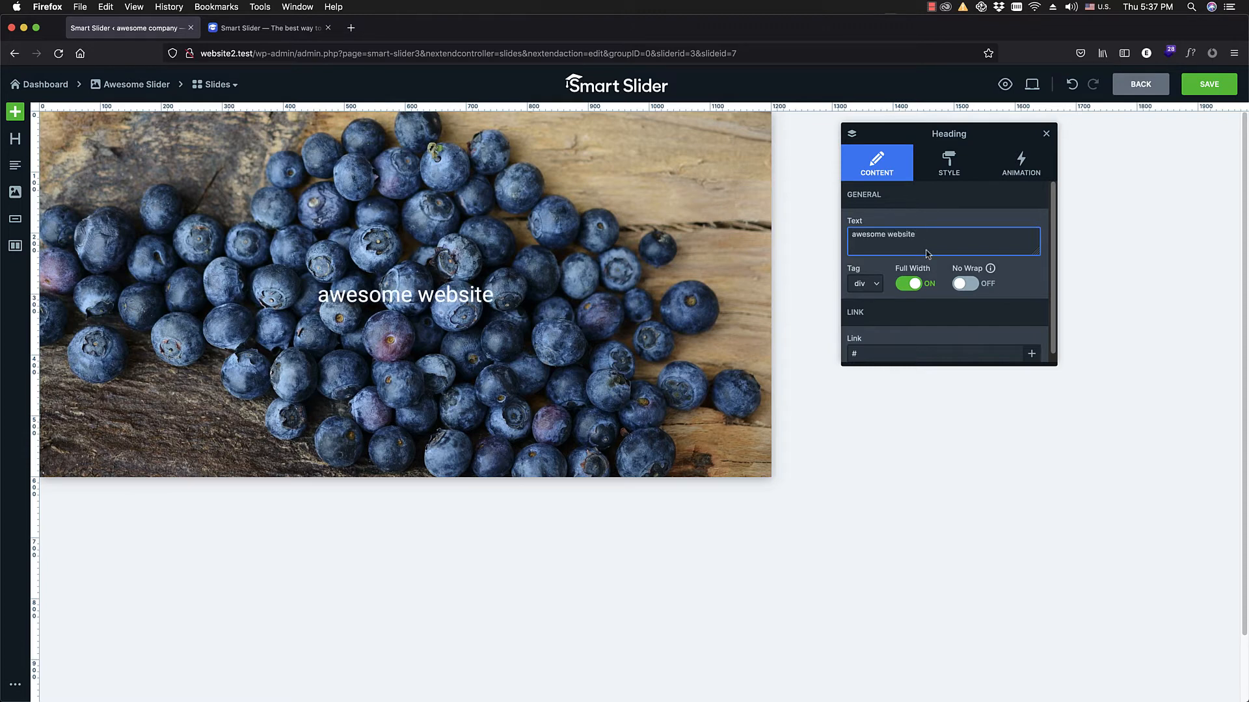
left_click(854, 235)
key("BackSpace")
type("A")
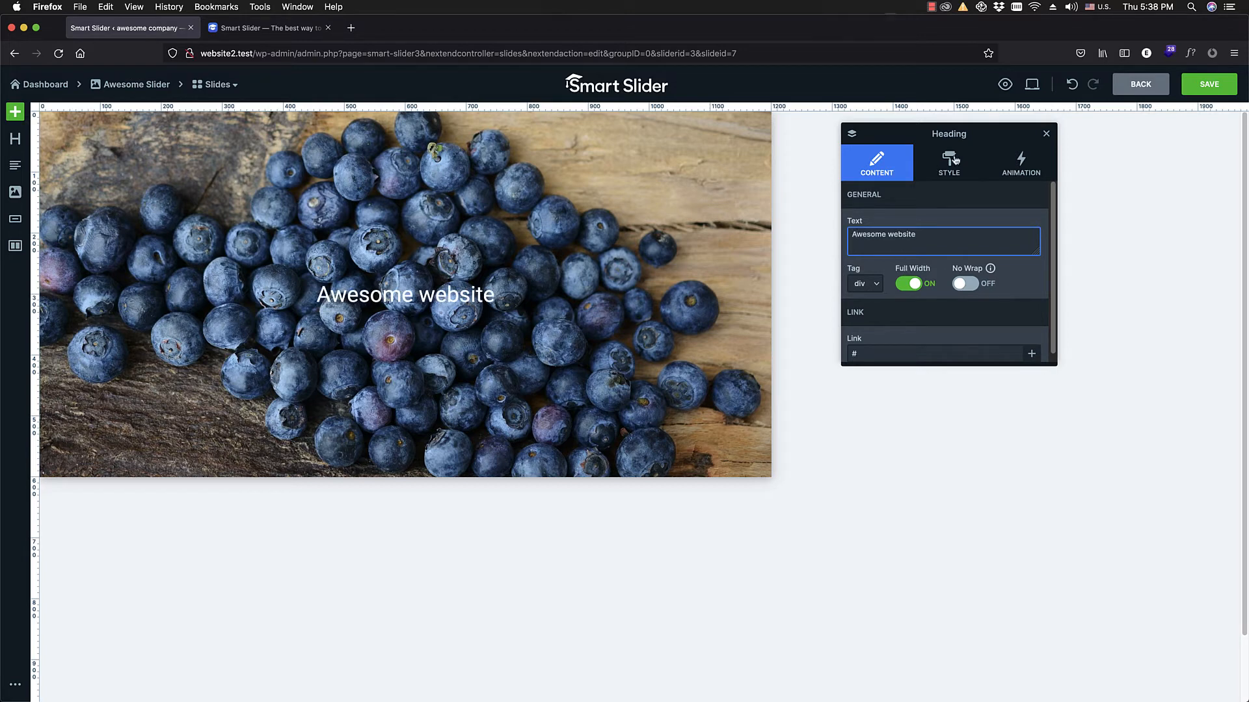
Step: Check the heading's font family choices and set its font size to 150 px
left_click(944, 170)
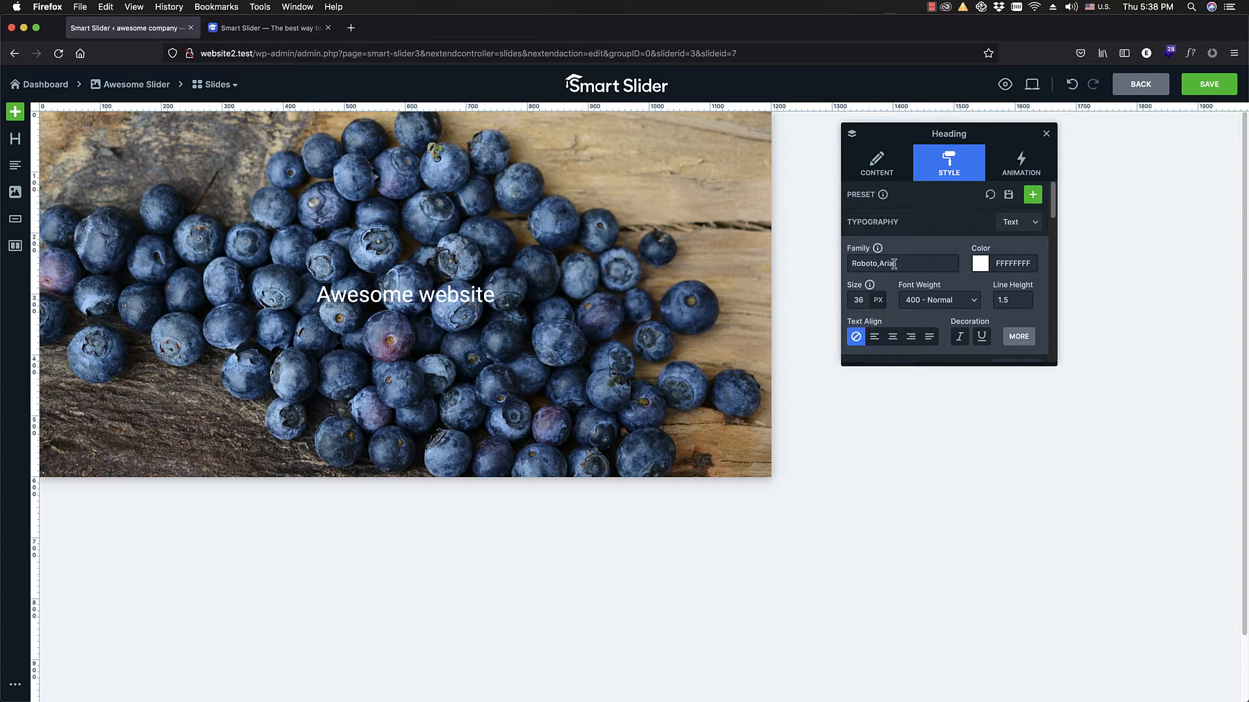
mouse_move(879, 253)
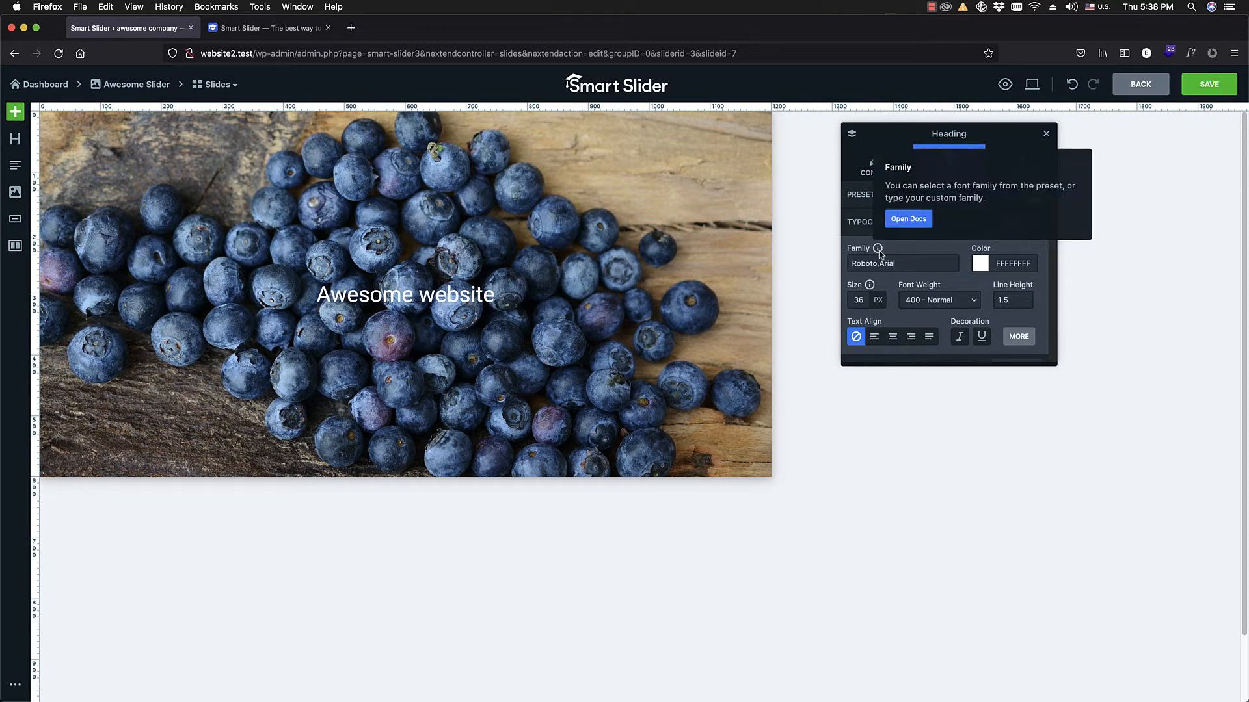
left_click(899, 262)
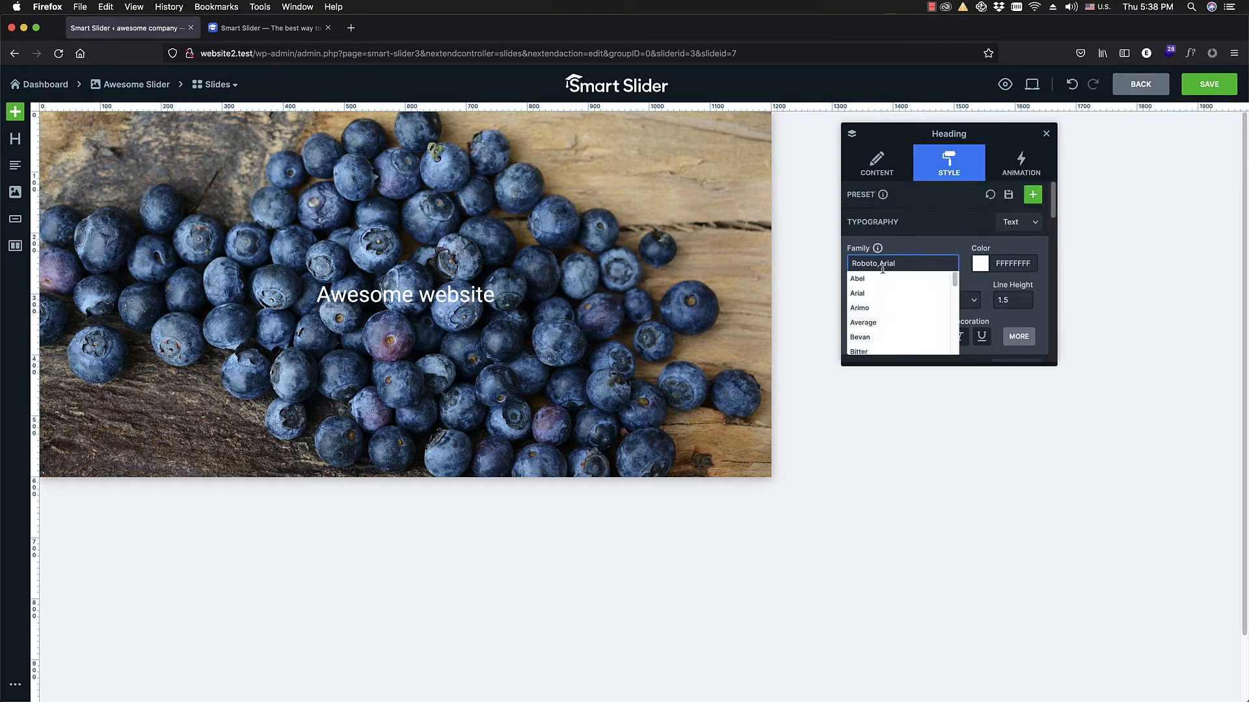
left_click(917, 242)
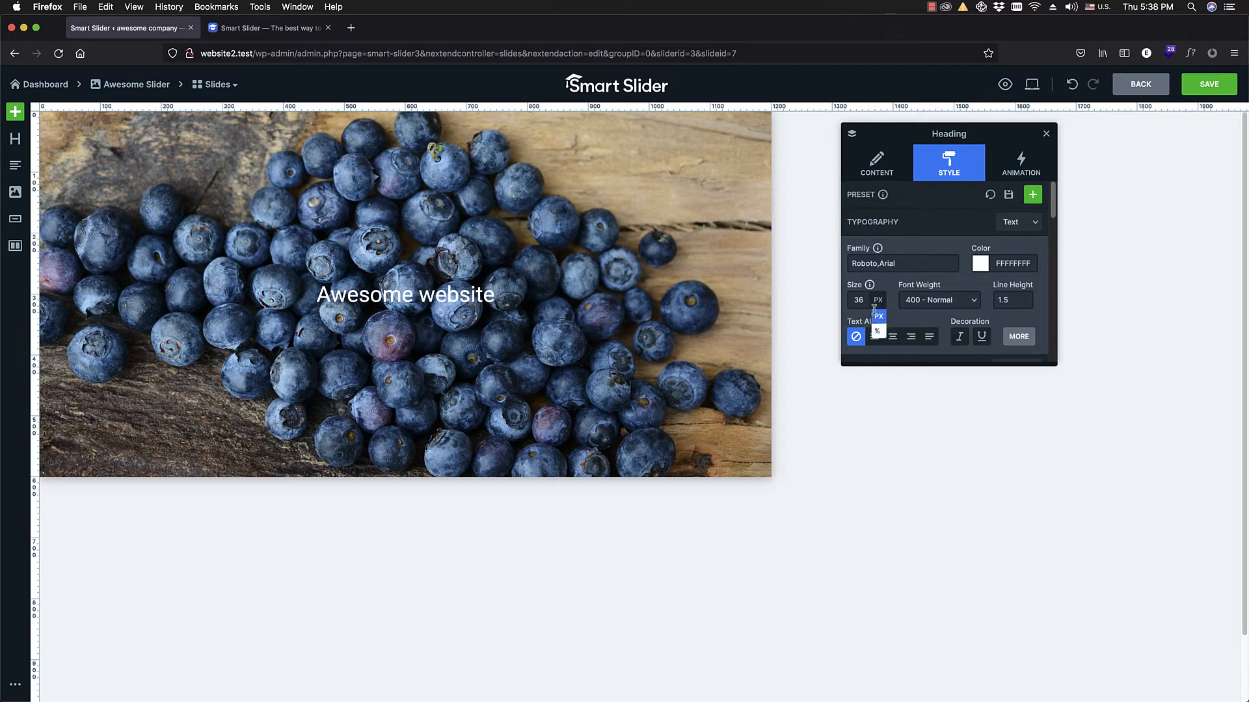
mouse_move(862, 300)
left_click_drag(863, 321, 883, 323)
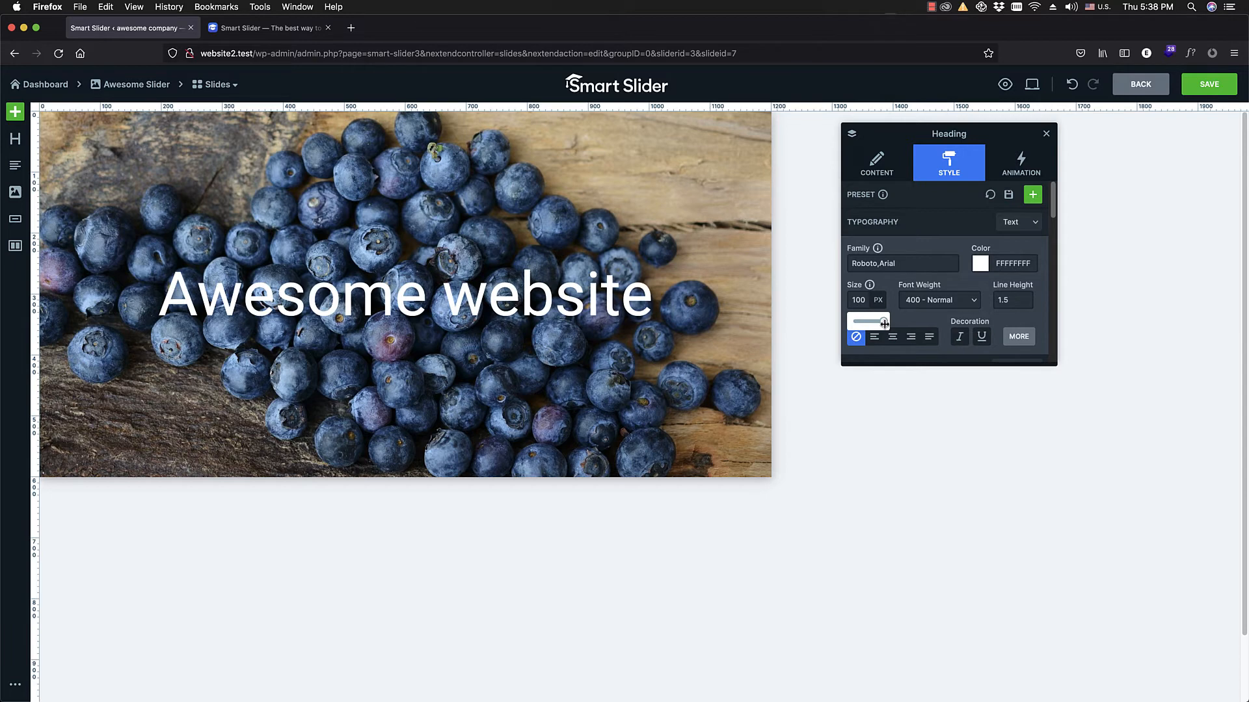
mouse_move(879, 297)
left_click(859, 301)
type("150")
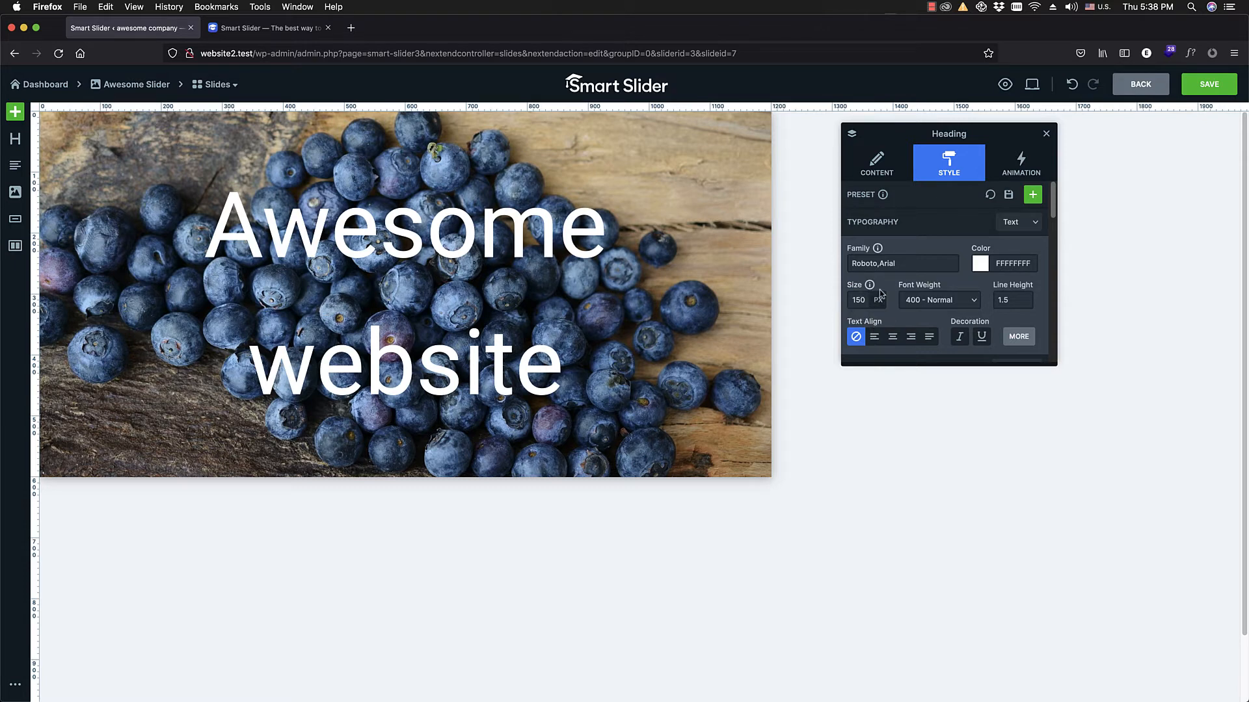
Step: Set the heading's line height to 1.1
left_click(1005, 300)
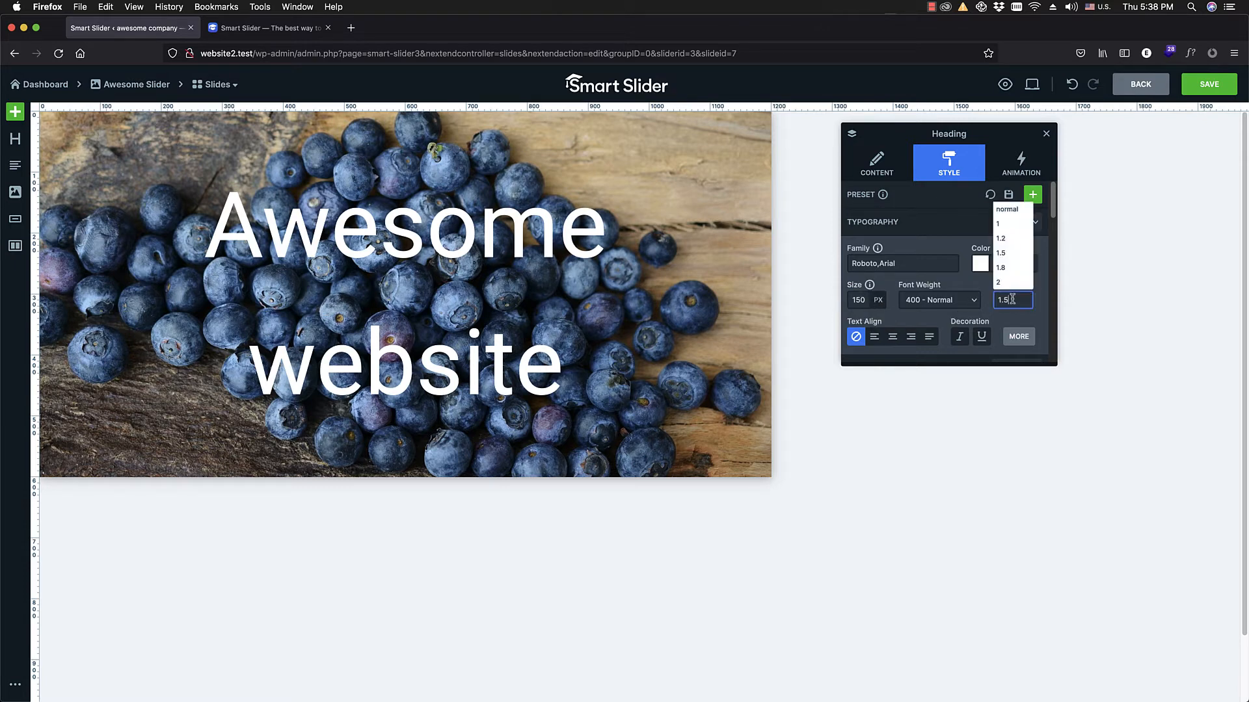
left_click(978, 283)
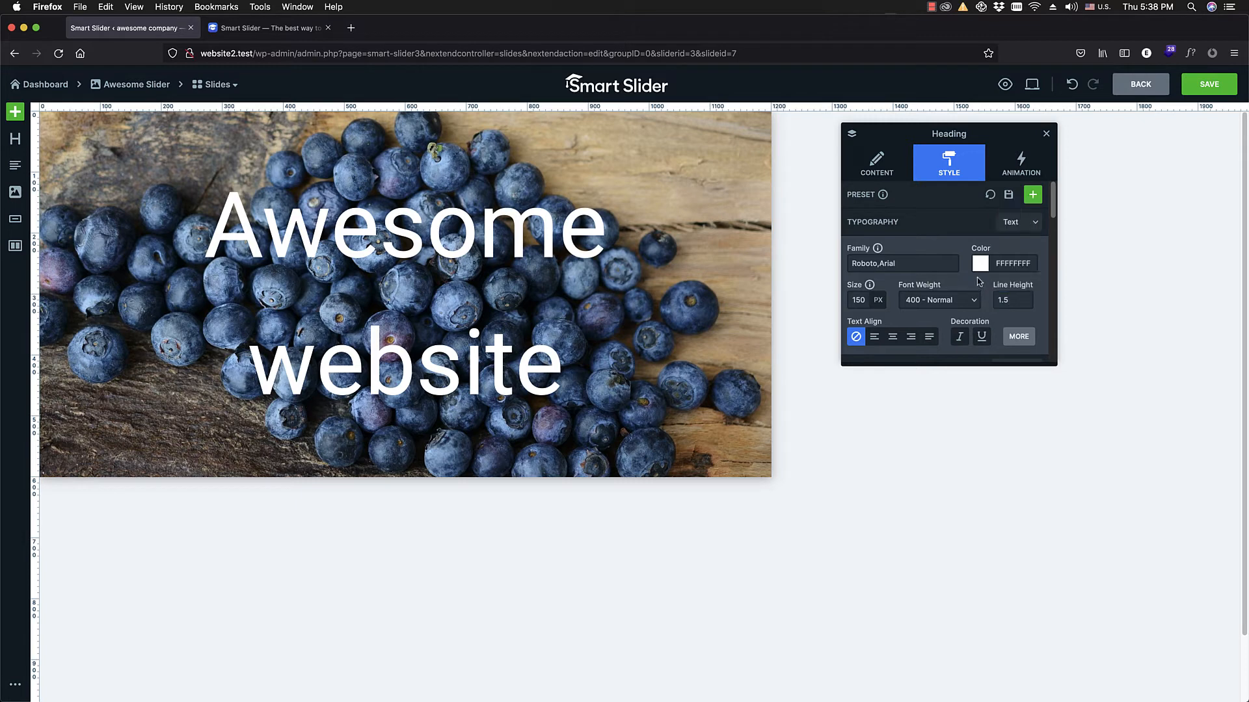
left_click(1005, 303)
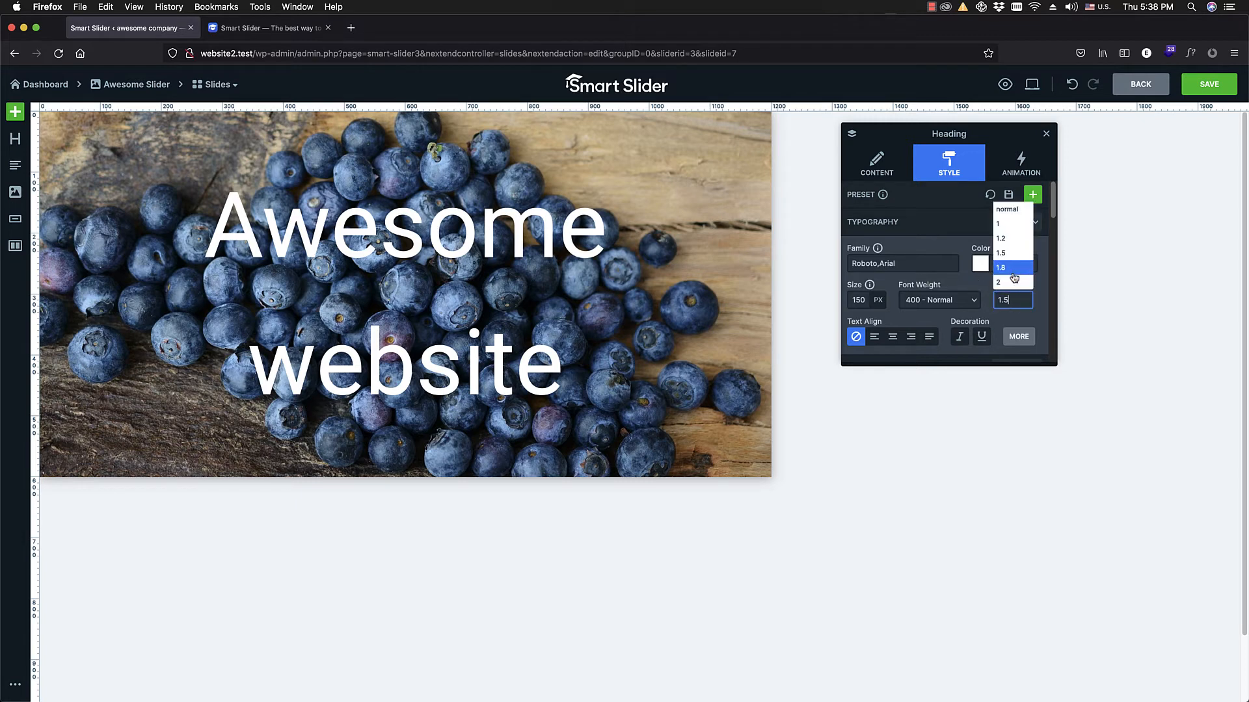
left_click(1005, 240)
key("BackSpace")
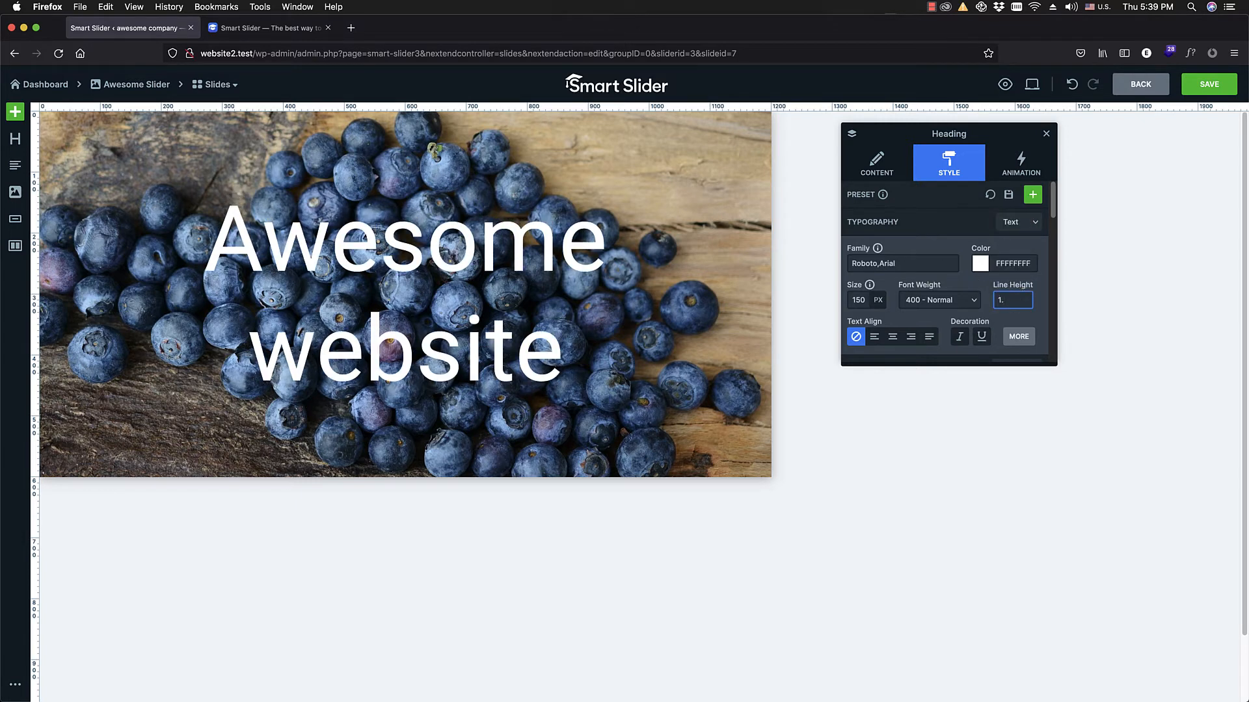
key("Return")
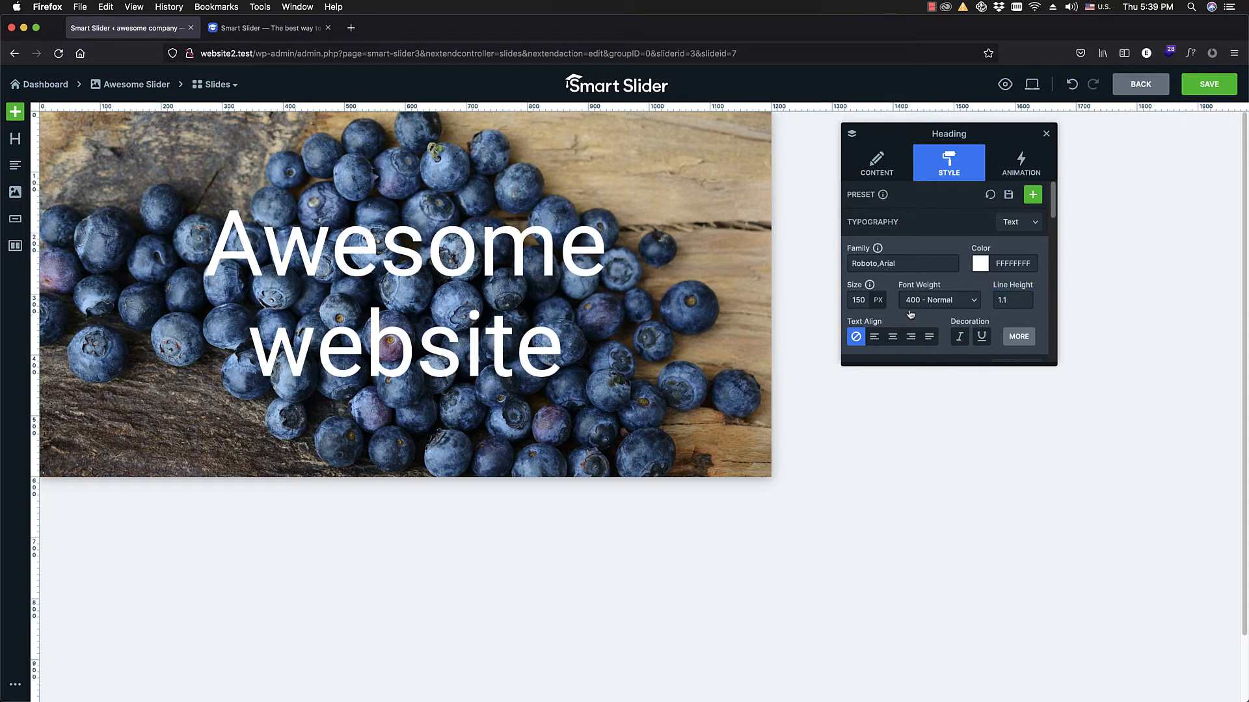
Step: Give the heading a black text shadow with the values 0, 2 and 2
scroll(910, 315, "down", 1)
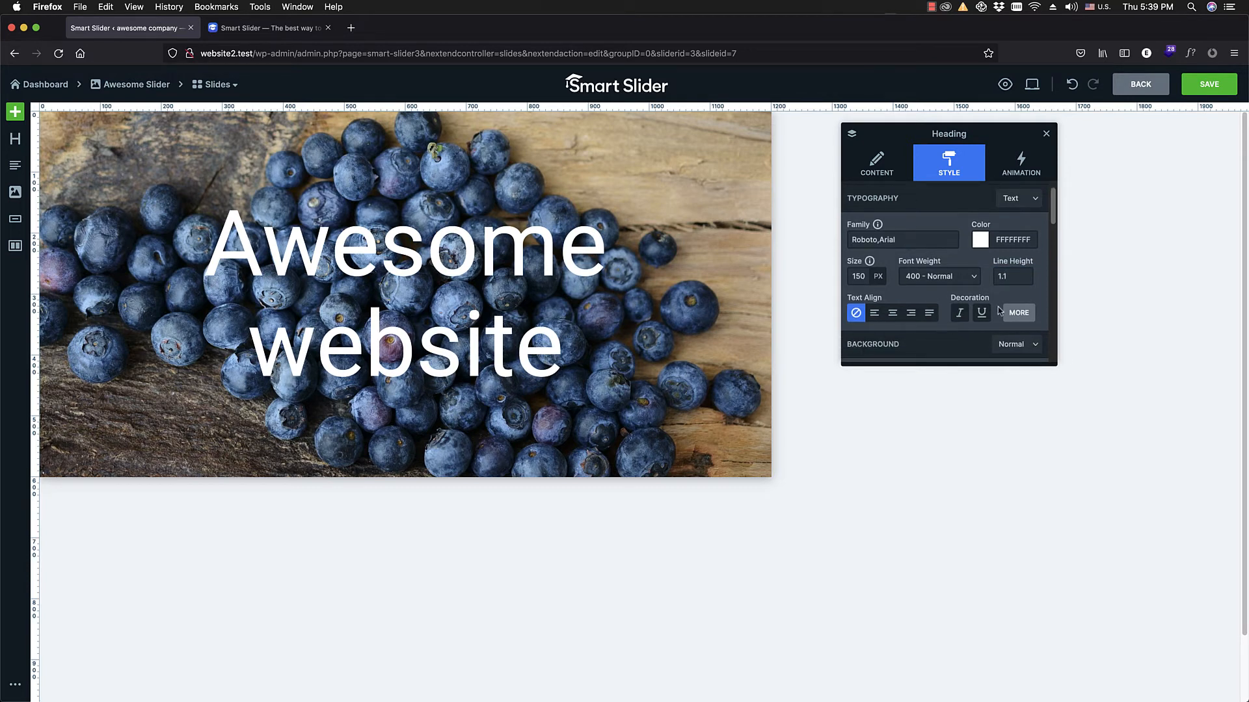
left_click(1017, 312)
scroll(1017, 313, "down", 3)
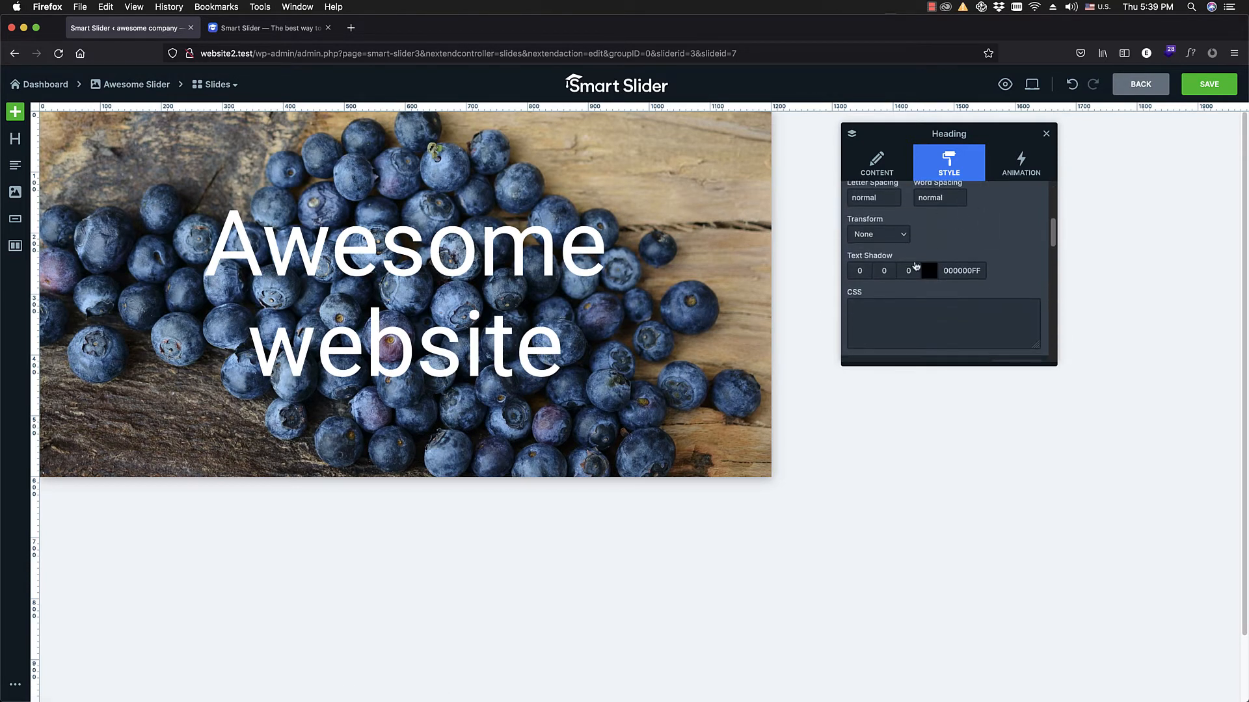
scroll(944, 233, "down", 1)
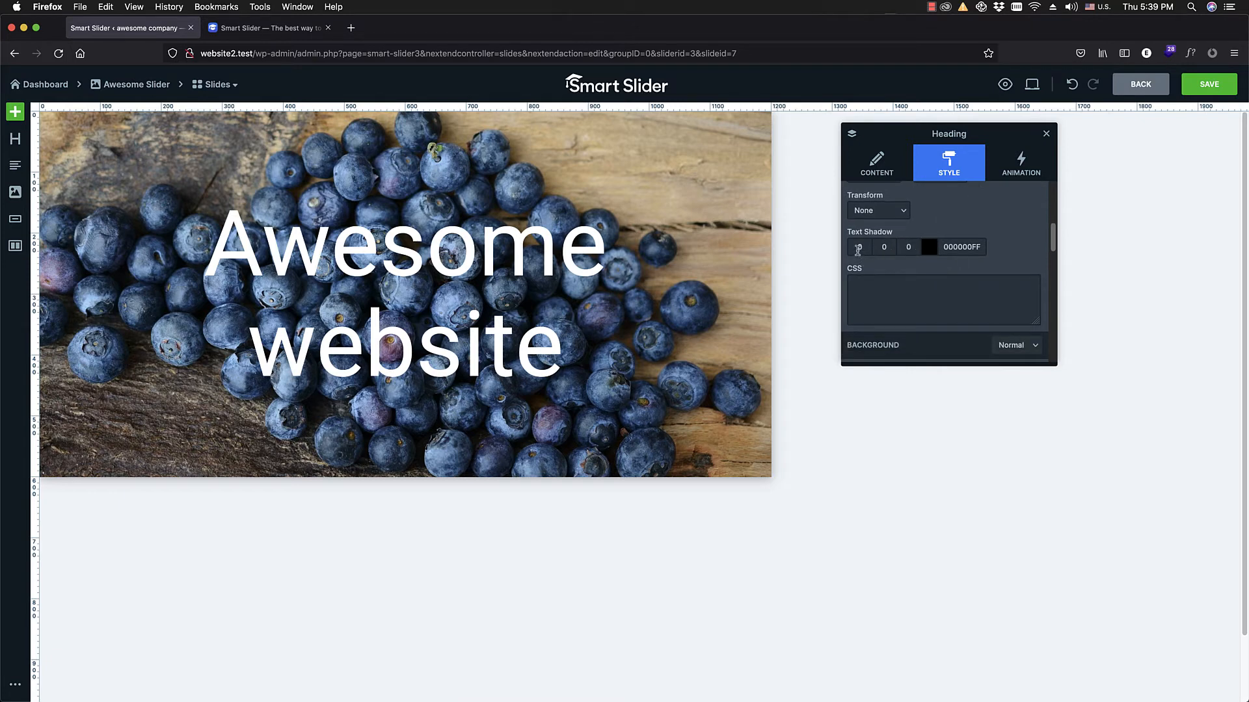
scroll(858, 254, "down", 1)
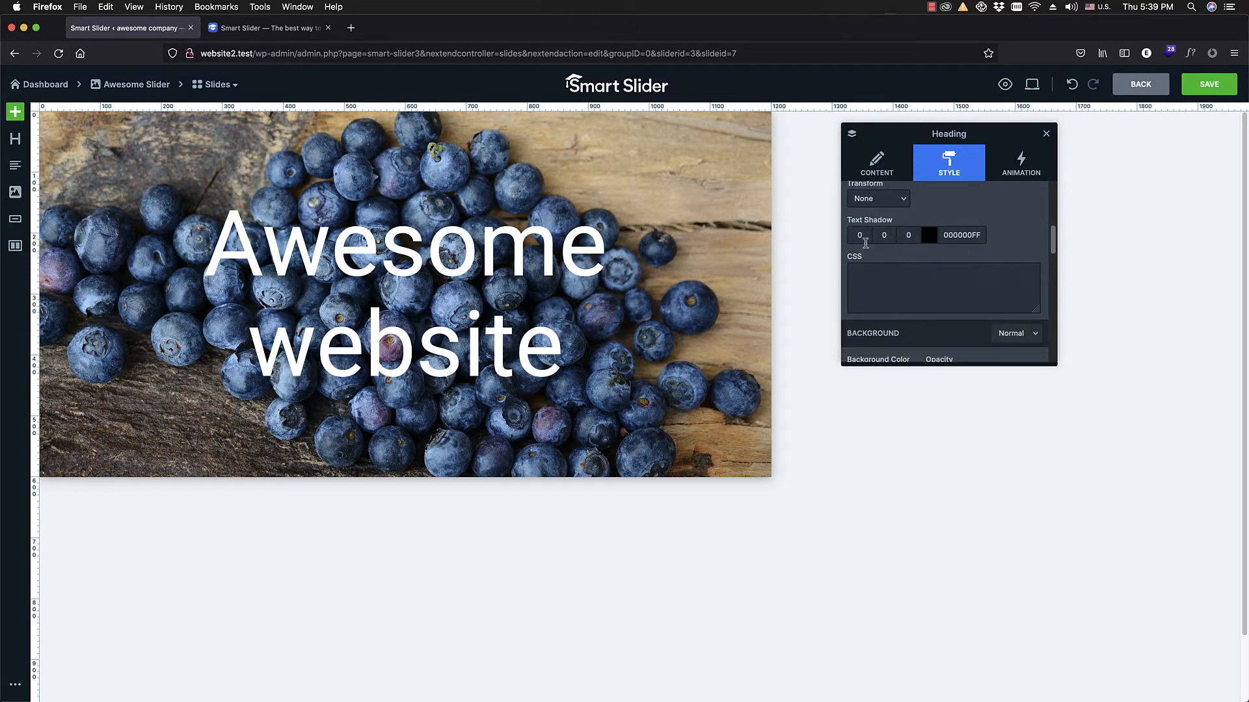
left_click(914, 234)
type("2")
left_click(888, 238)
type("2")
left_click(913, 257)
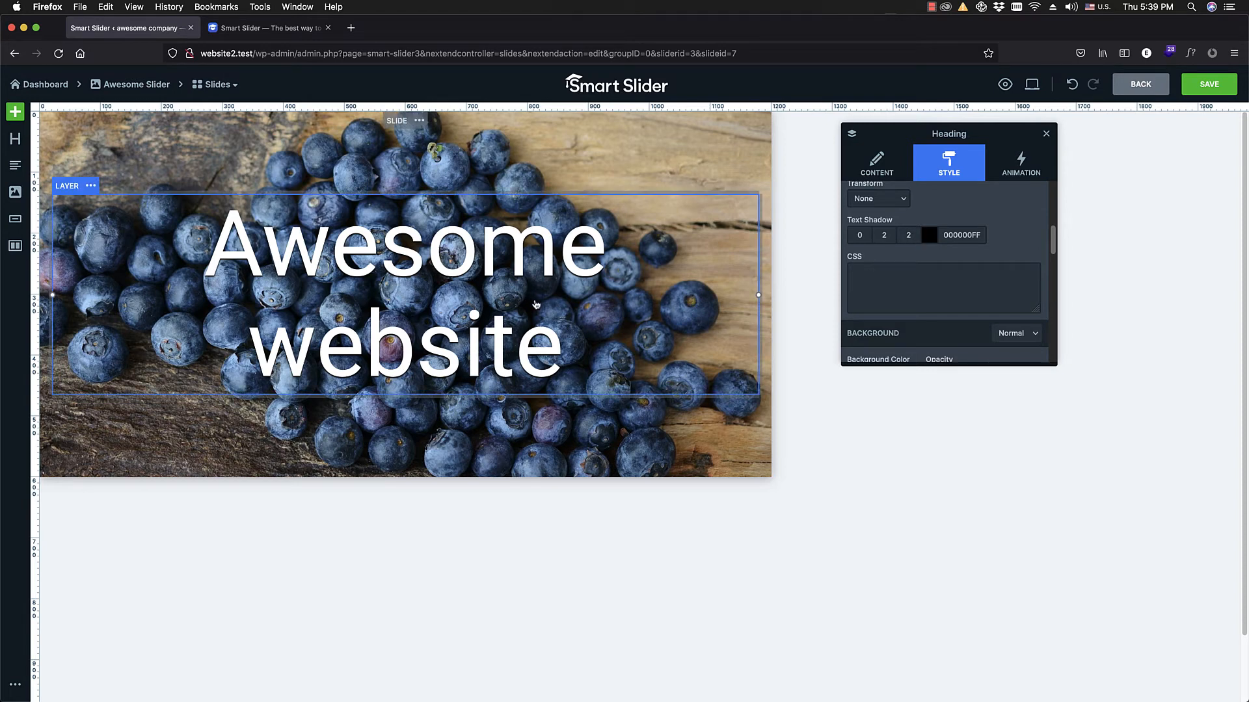
Step: Set the heading's background color to green 5CBA3CFF and reopen its background color picker
scroll(928, 221, "down", 2)
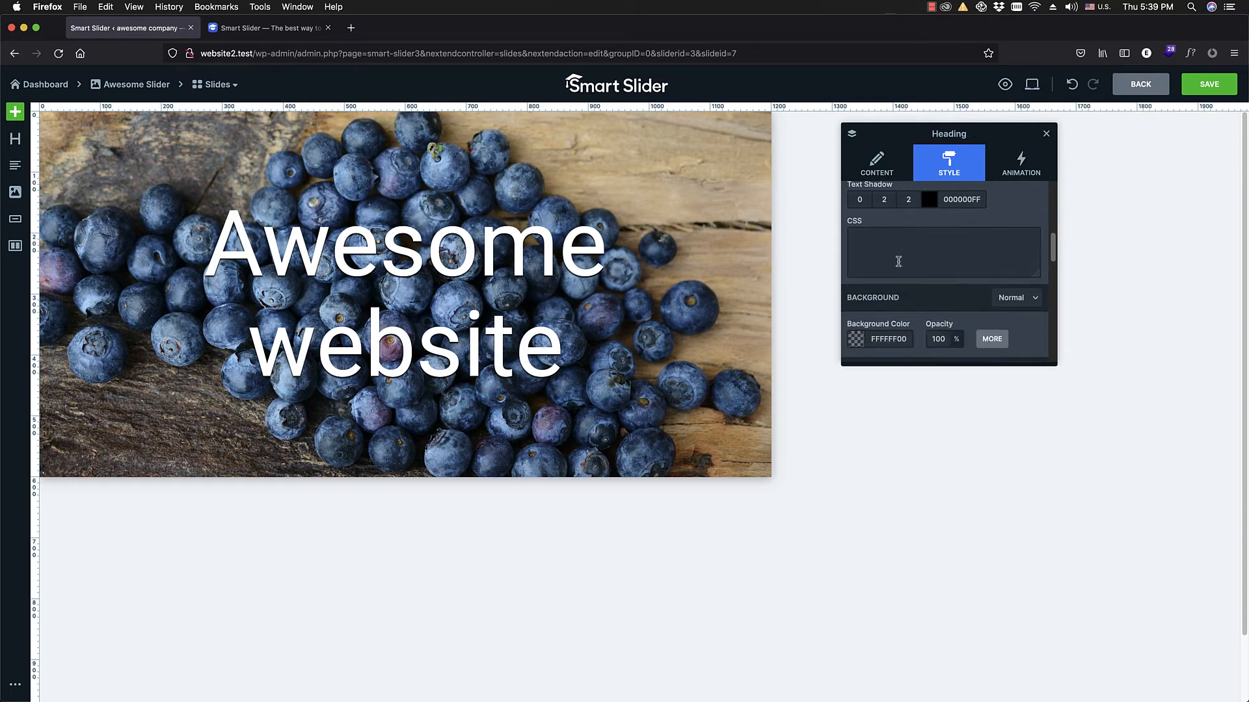
left_click(875, 239)
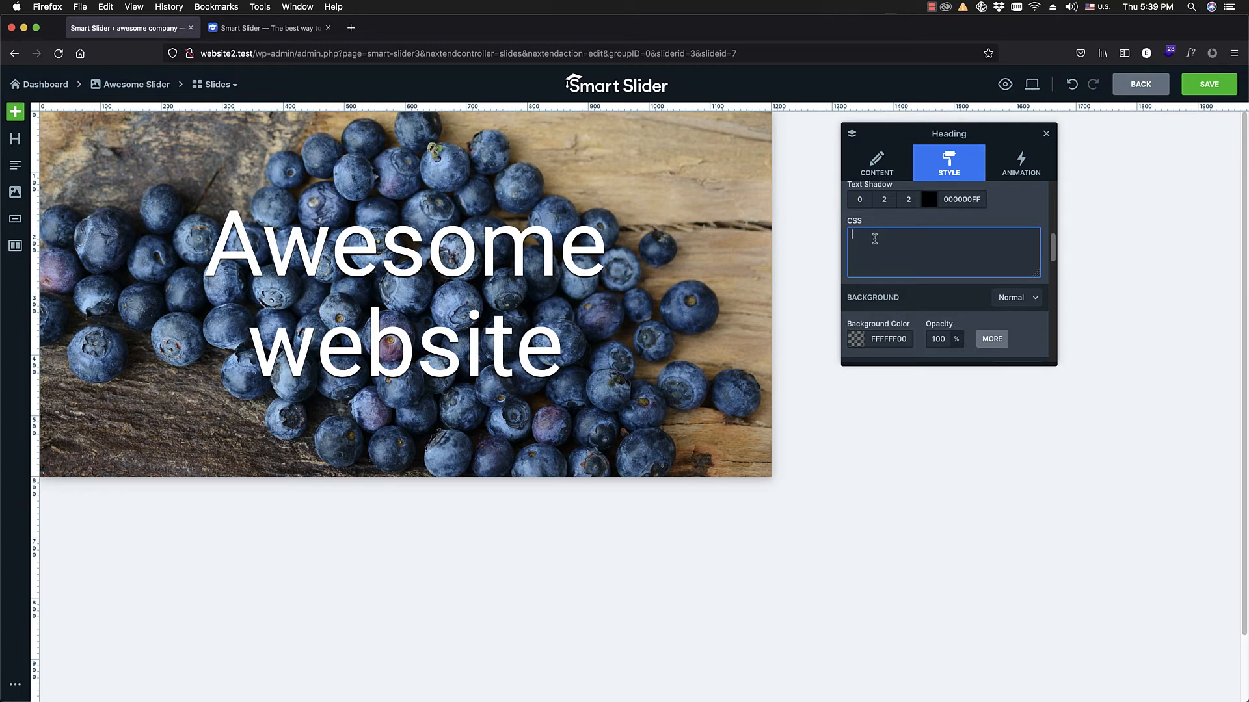
scroll(872, 338, "down", 2)
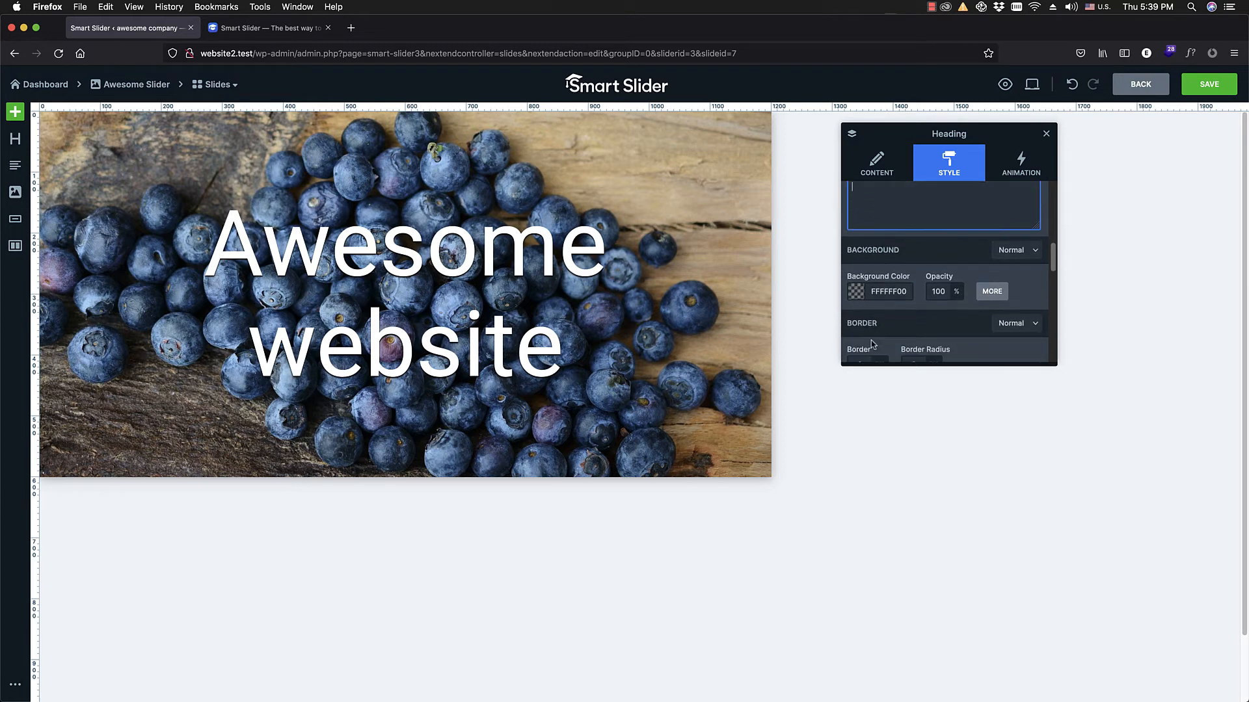
scroll(872, 341, "down", 1)
left_click(993, 268)
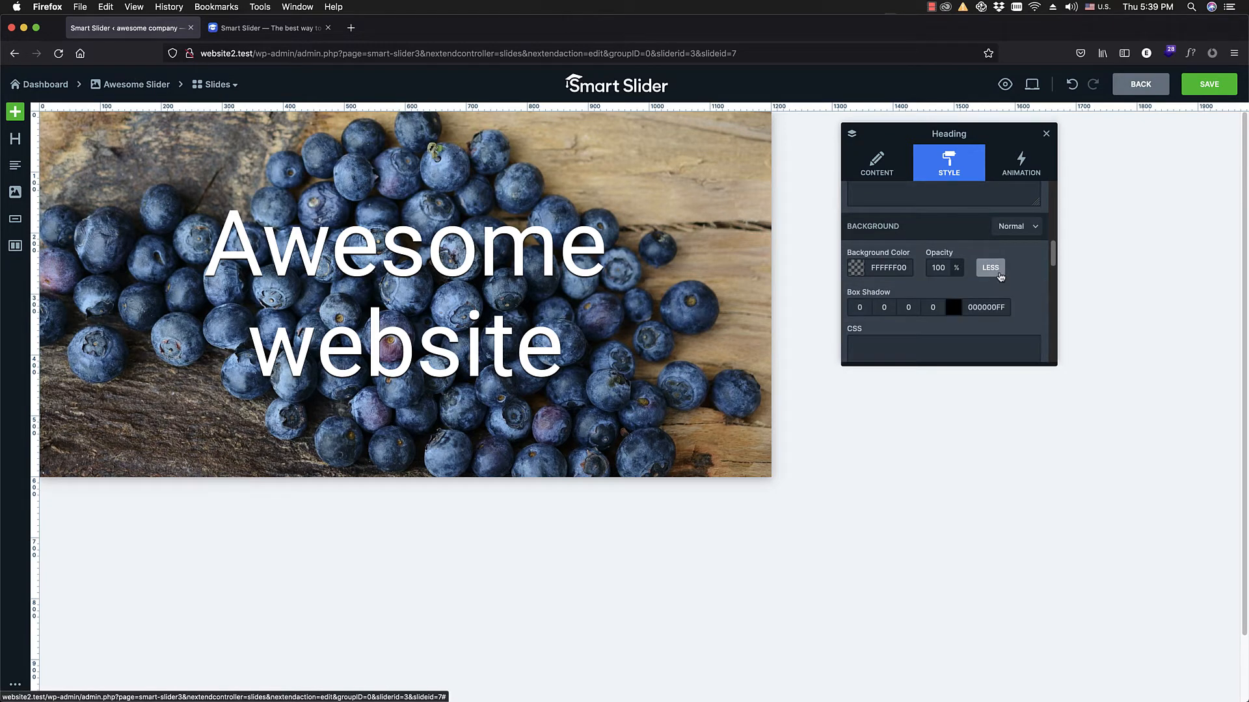
scroll(997, 277, "down", 1)
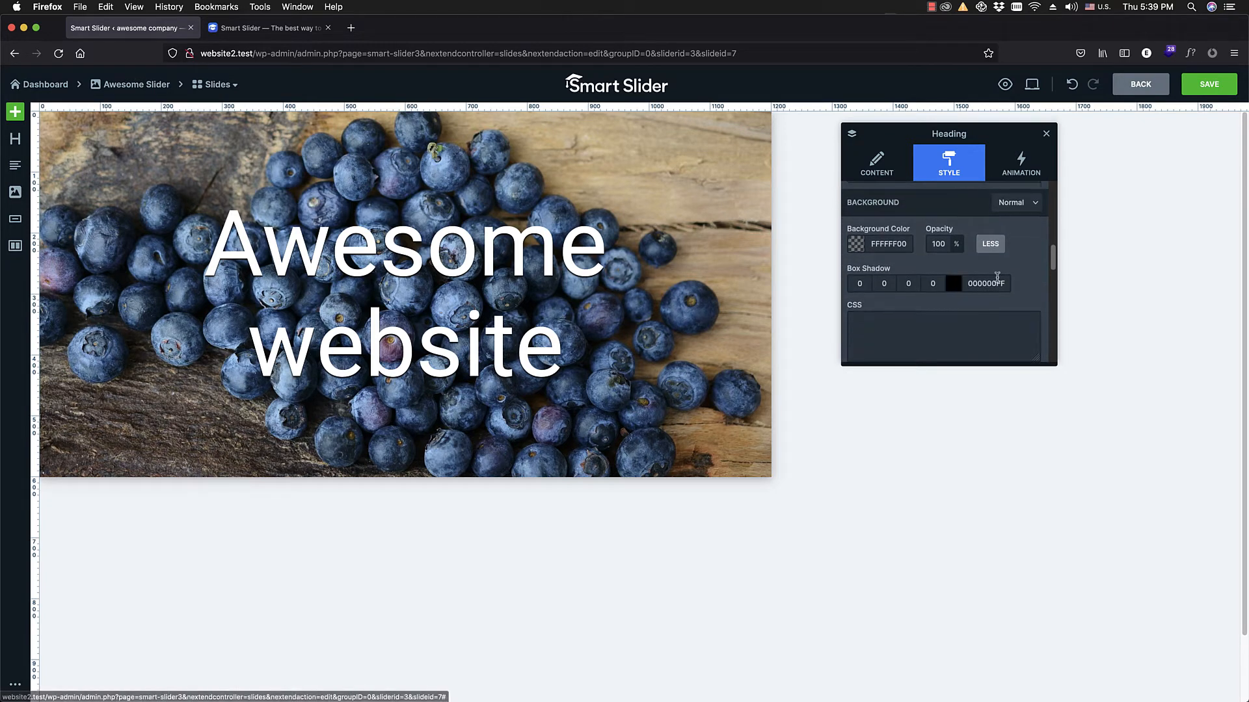
left_click(856, 245)
left_click(878, 284)
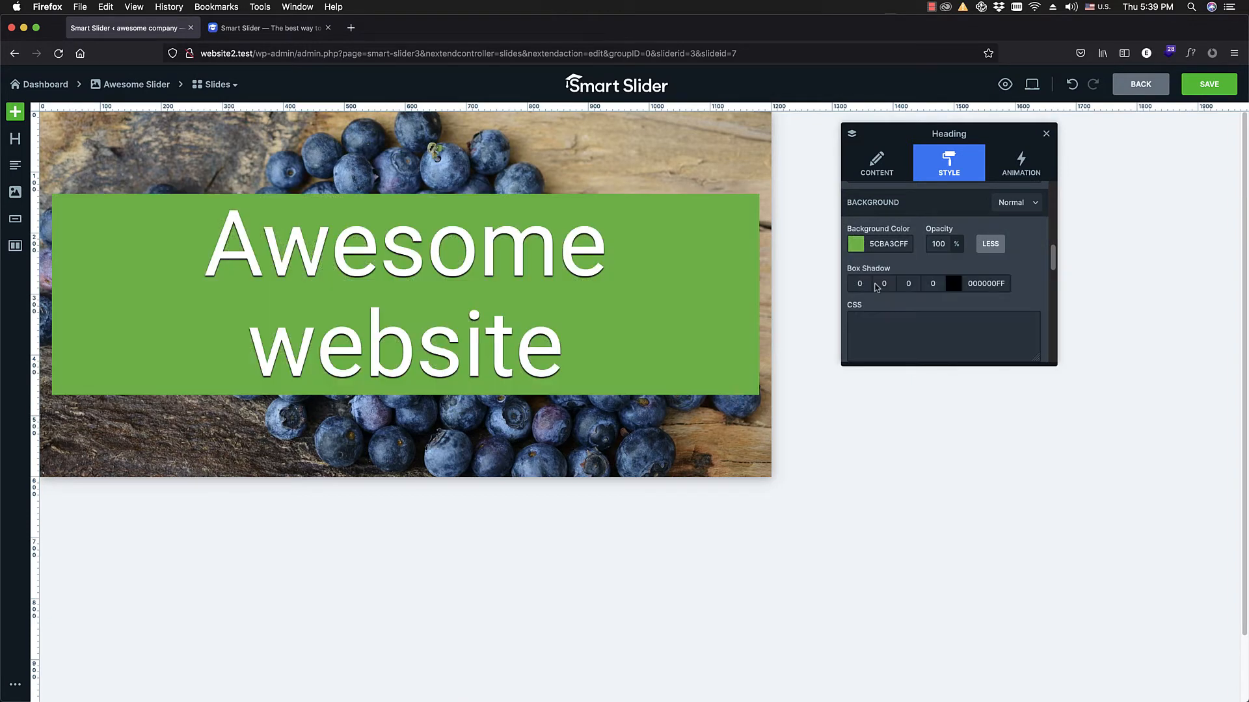
left_click(854, 249)
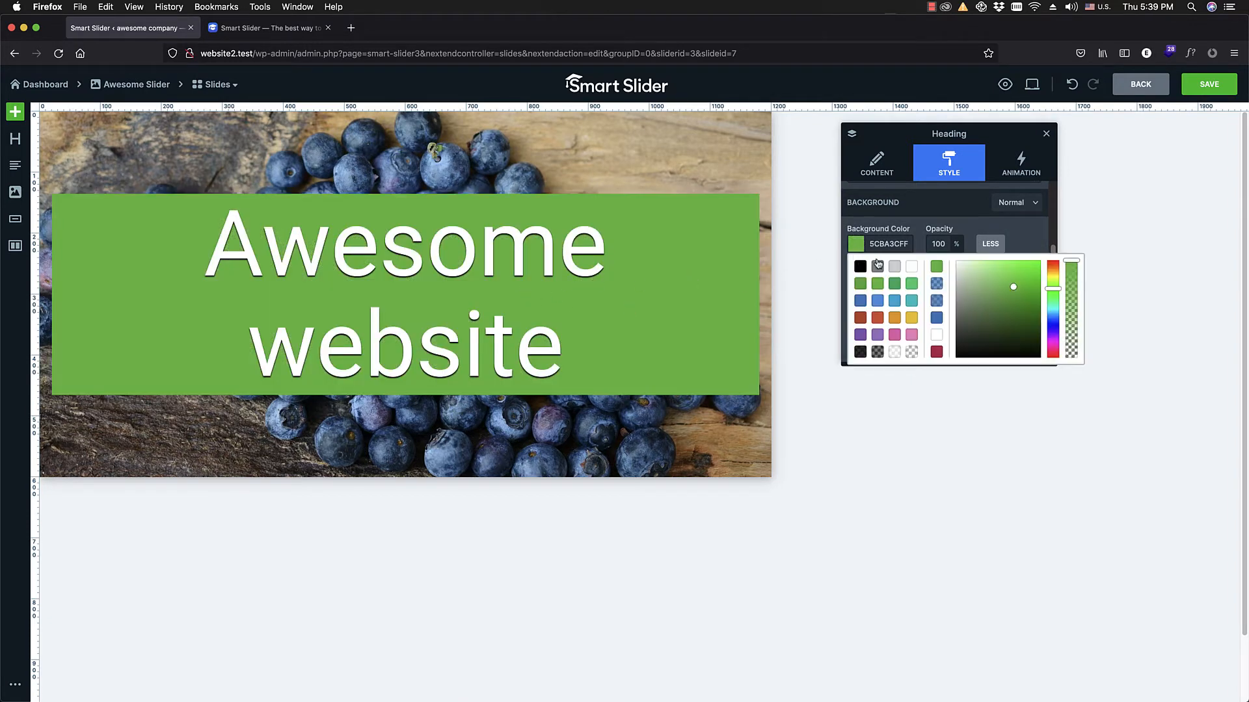
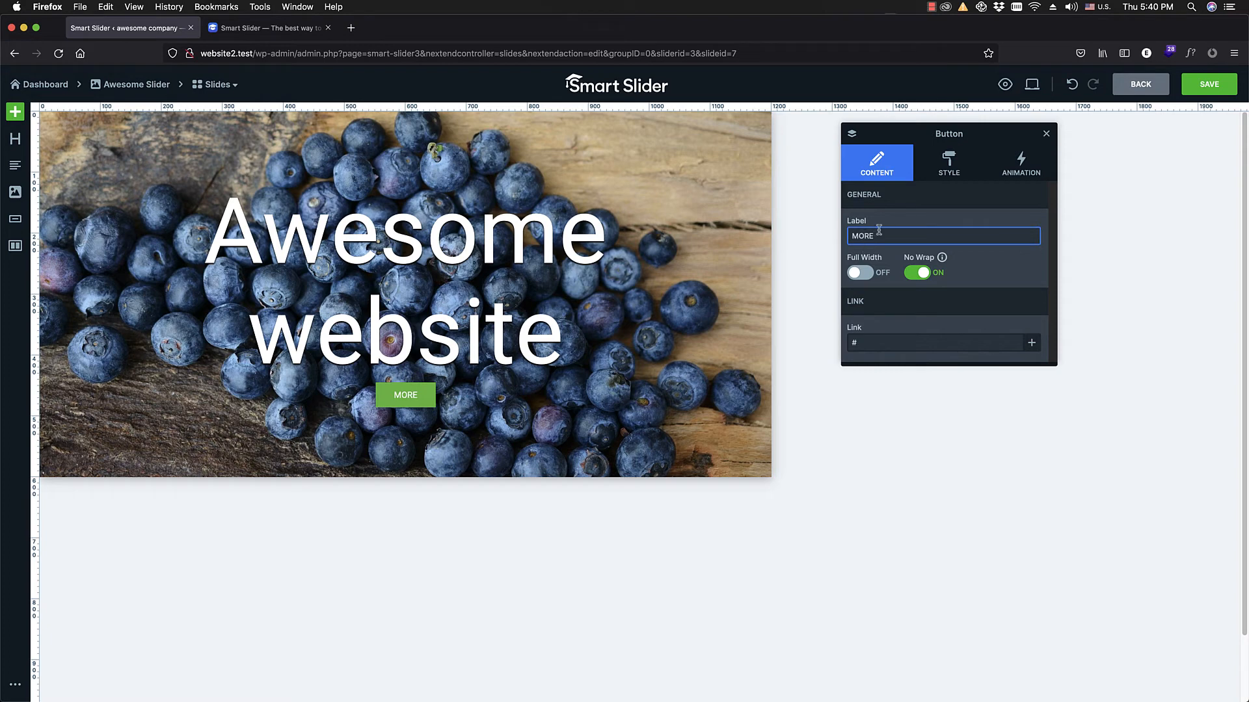
Step: Set the MORE button's font size to 33 px
left_click(955, 163)
scroll(884, 276, "down", 1)
left_click(878, 277)
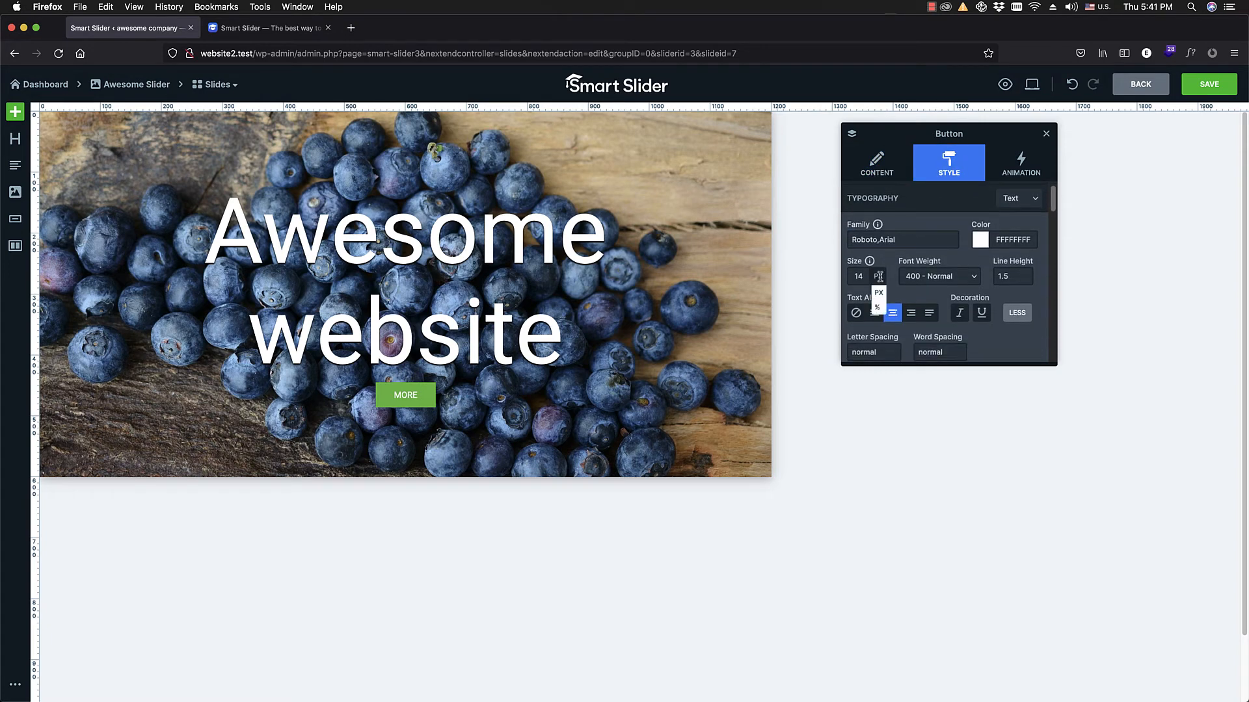
left_click(858, 275)
left_click_drag(857, 300, 860, 300)
Step: Set the MORE button's background color to fully opaque blue 357CBDFF
scroll(909, 275, "down", 3)
scroll(908, 274, "down", 1)
scroll(911, 241, "down", 2)
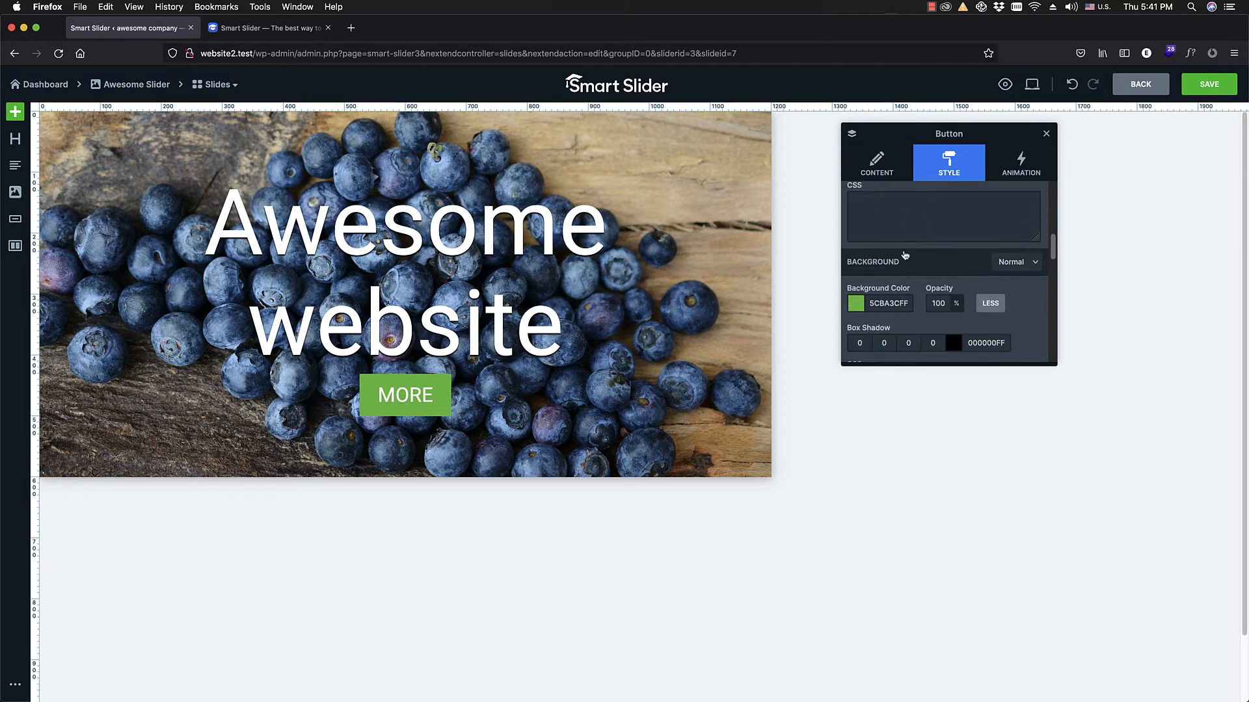
scroll(864, 307, "down", 1)
left_click(857, 279)
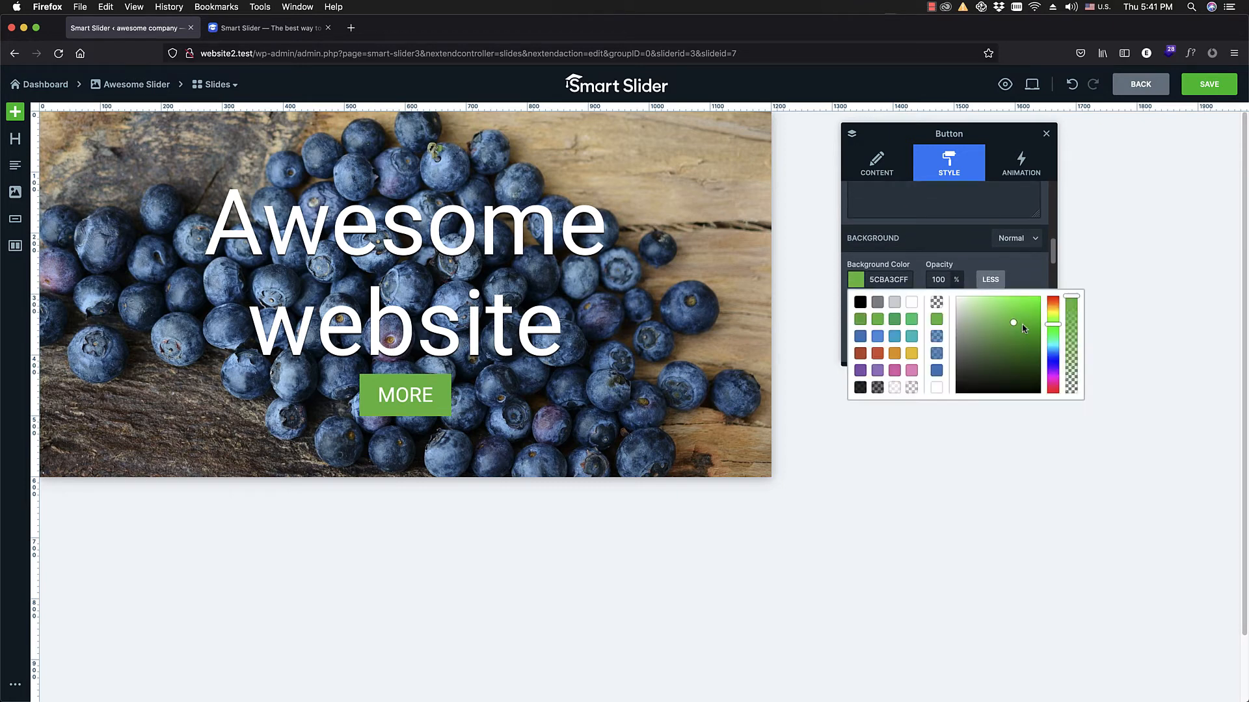
left_click(937, 370)
left_click(857, 279)
mouse_move(1070, 327)
left_mouse_down()
mouse_move(1071, 367)
mouse_move(1073, 334)
left_mouse_up()
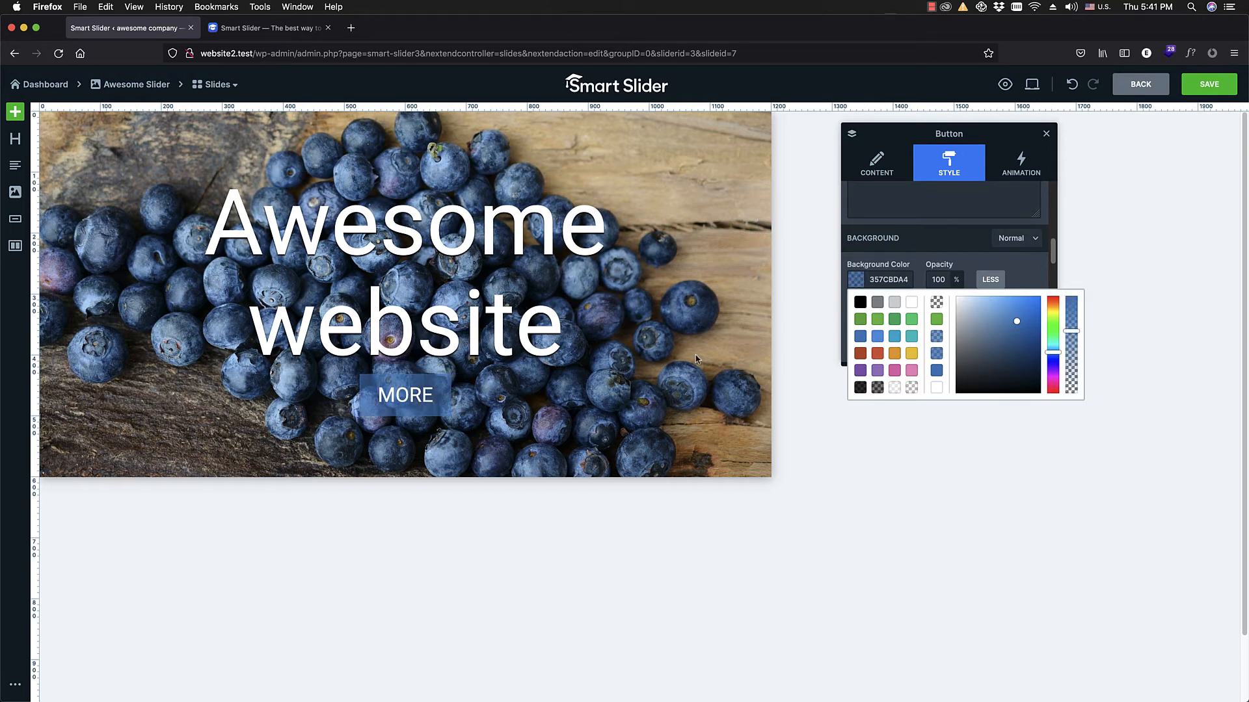
left_click_drag(1071, 333, 1072, 291)
left_click(1034, 273)
Step: Round the MORE button's corners with a border radius of 15 px
scroll(972, 285, "down", 4)
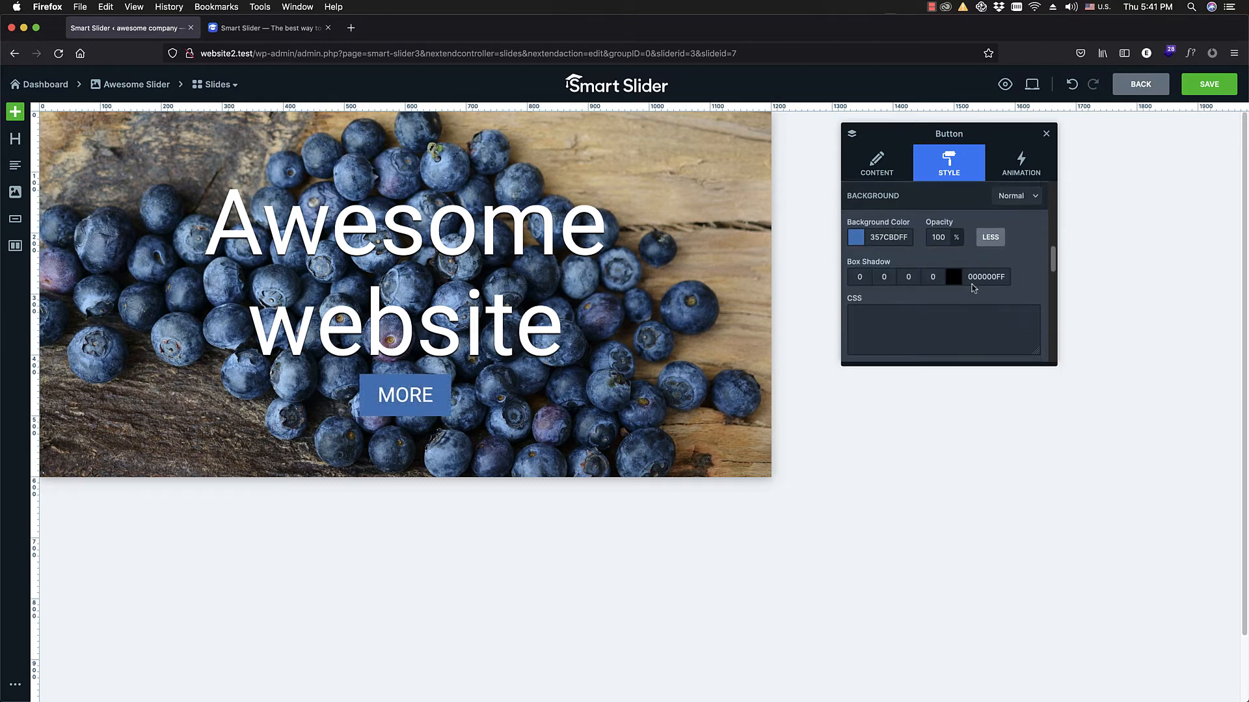
scroll(967, 293, "down", 1)
left_click(913, 292)
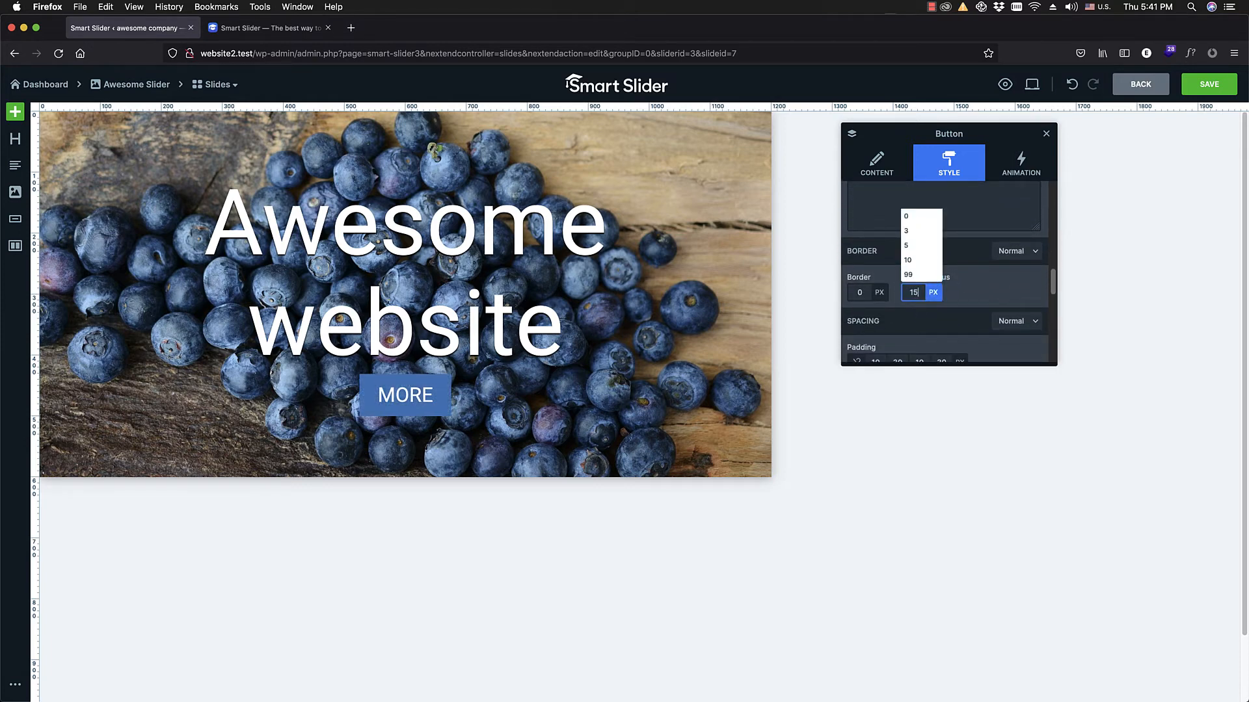
key("Return")
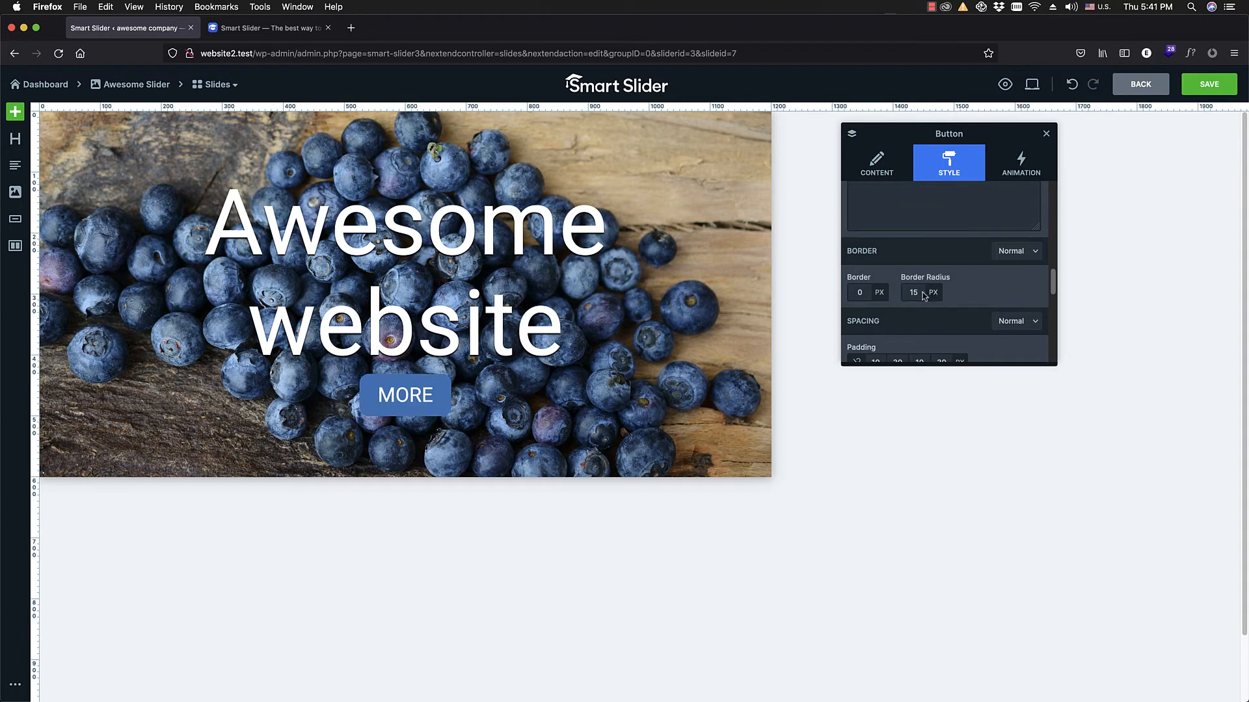
mouse_move(1034, 84)
left_click(909, 293)
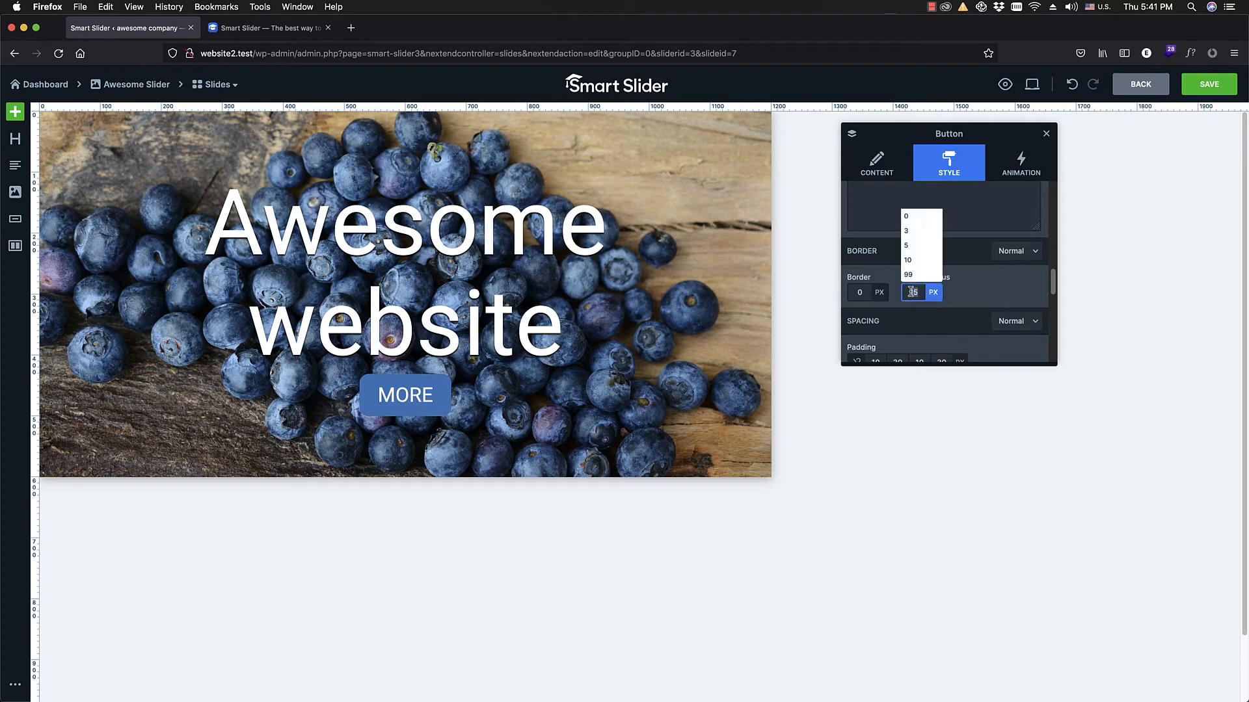
left_click(974, 295)
left_click(915, 293)
left_click(908, 309)
Step: Review the button's spacing, responsive, background and typography style options
scroll(888, 332, "down", 3)
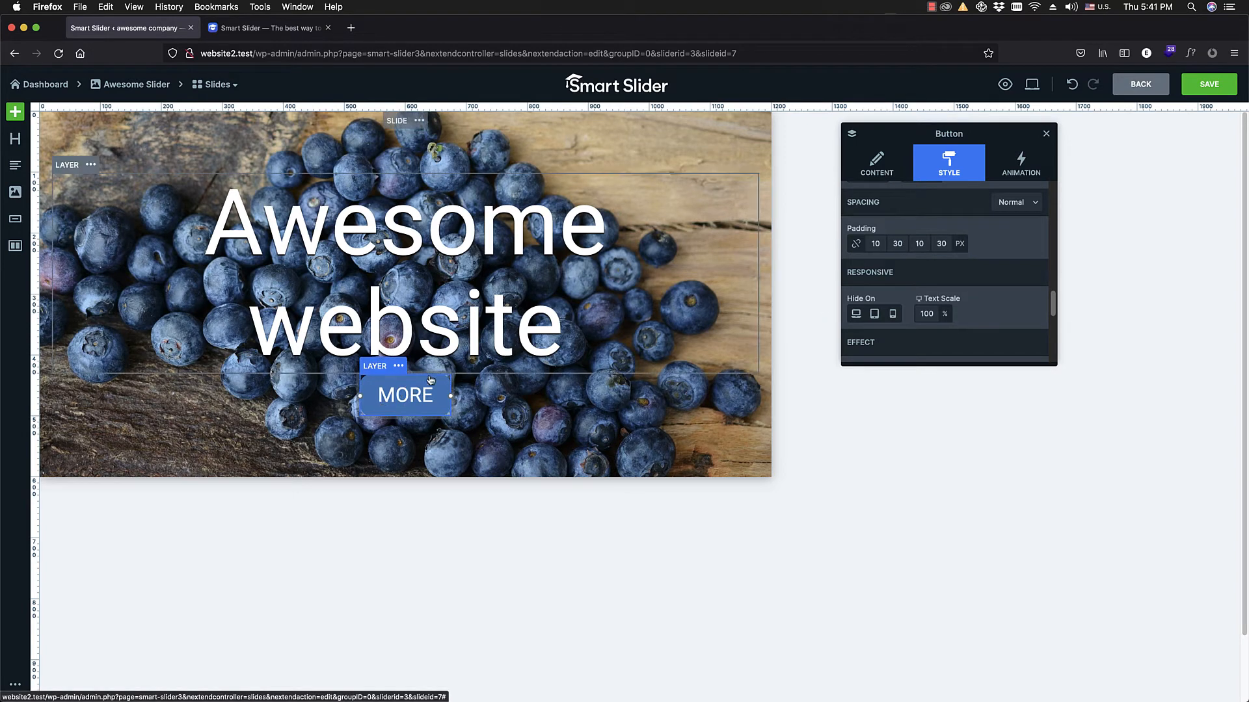
scroll(950, 286, "down", 5)
scroll(953, 312, "down", 5)
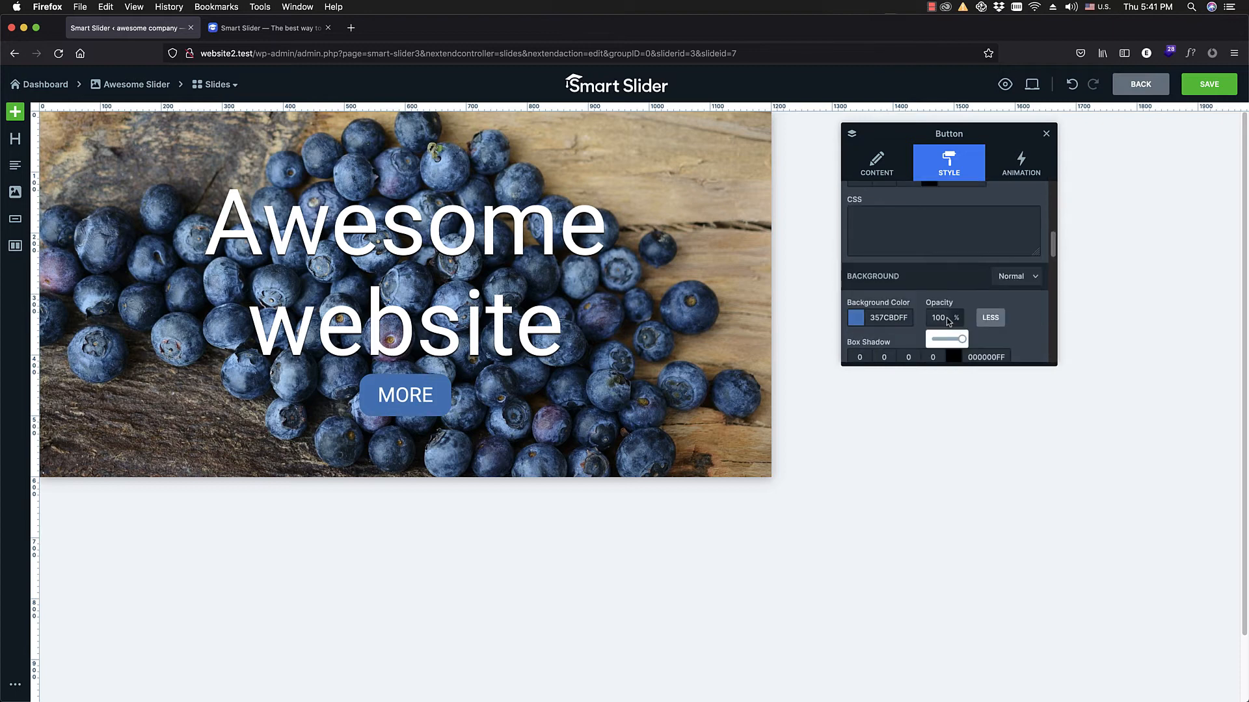
scroll(910, 322, "down", 2)
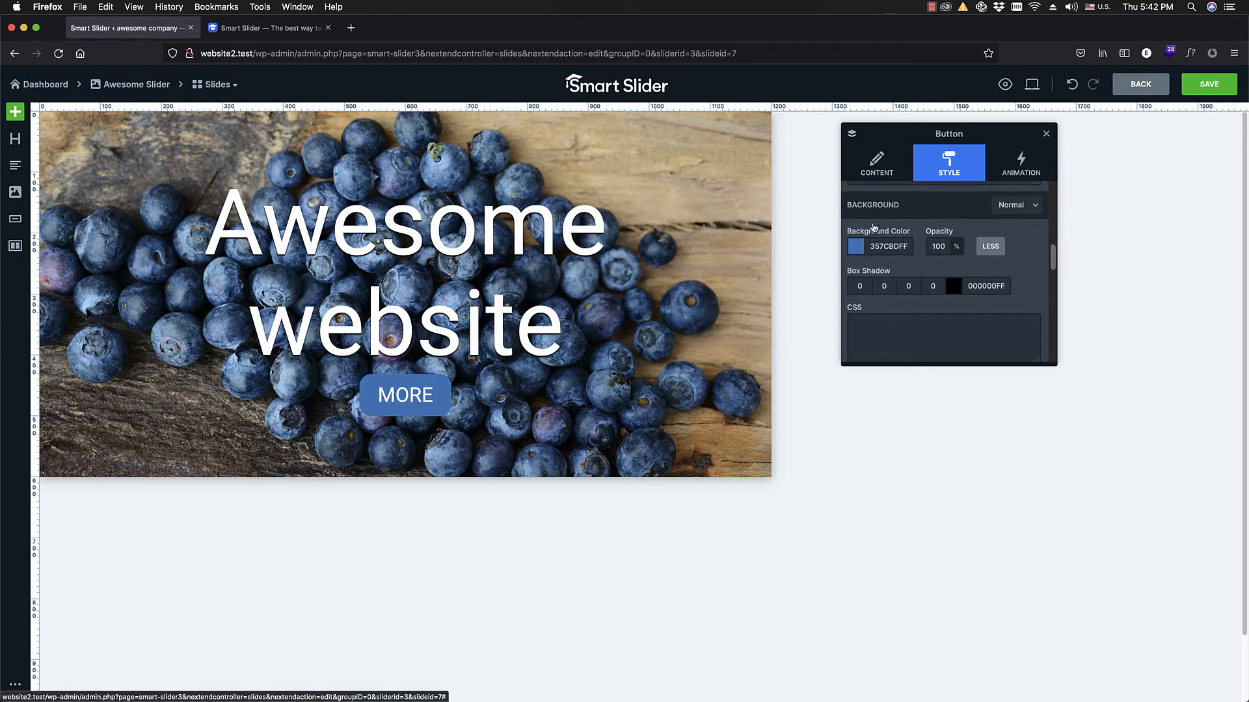
left_click(1015, 206)
left_click(1013, 246)
scroll(1010, 245, "up", 5)
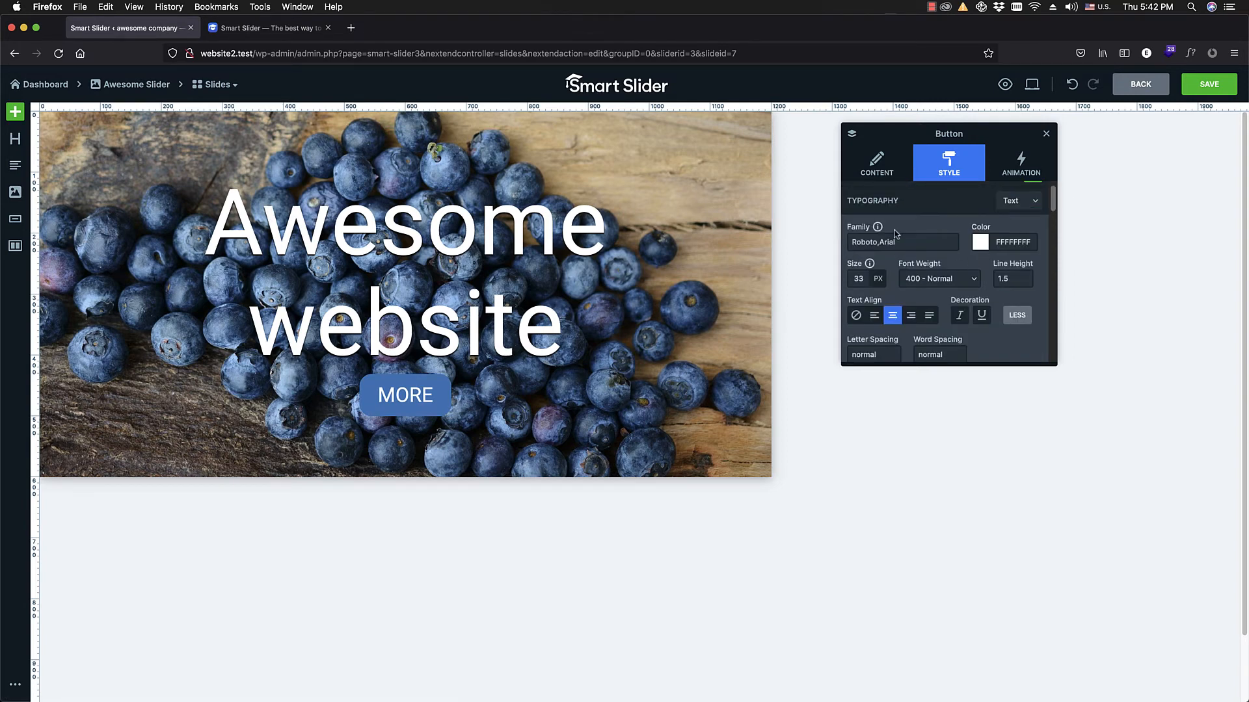
scroll(983, 247, "down", 3)
scroll(1015, 273, "up", 3)
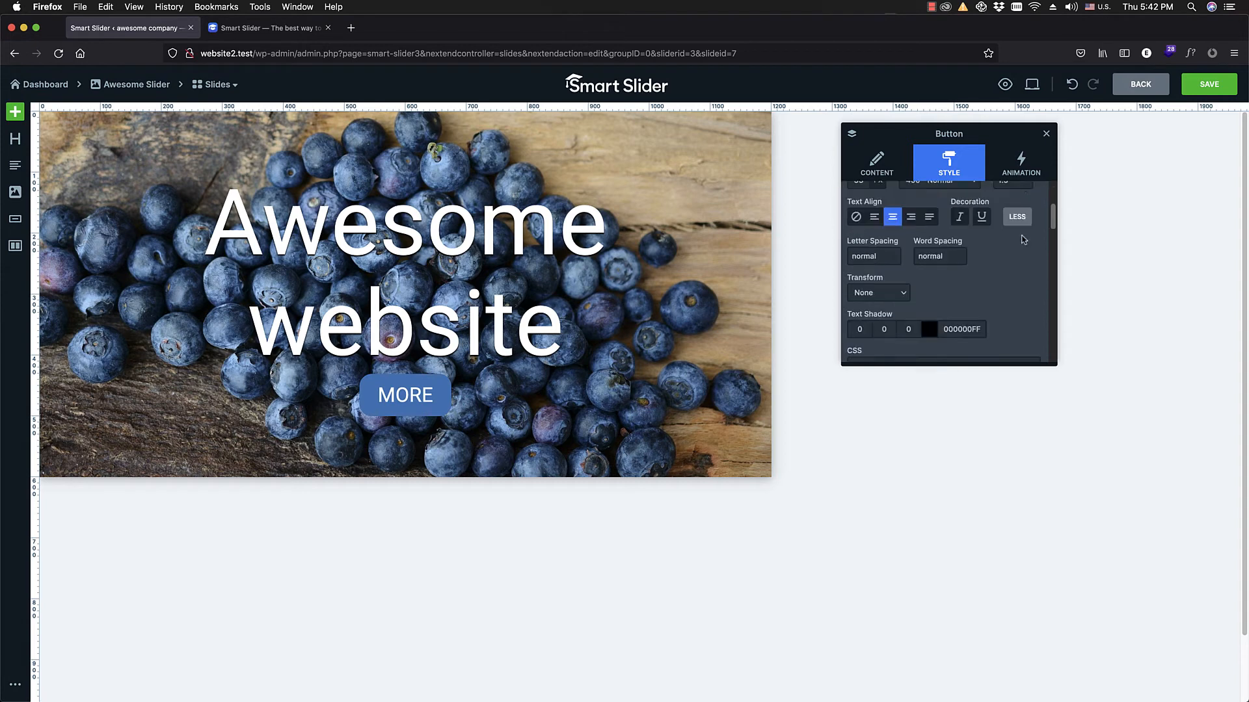
Step: Give the MORE button a pink E264AFFF background color for its hover state
scroll(1023, 230, "down", 5)
left_click(1028, 217)
left_click(1026, 225)
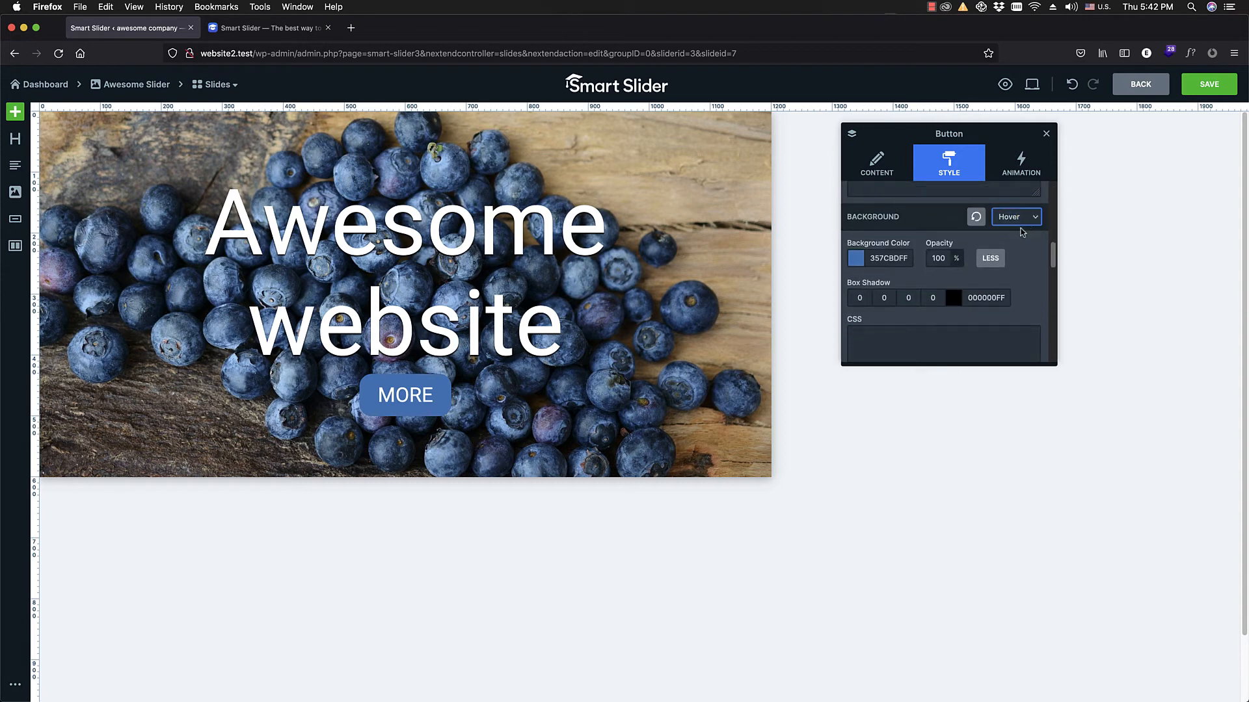
left_click(856, 261)
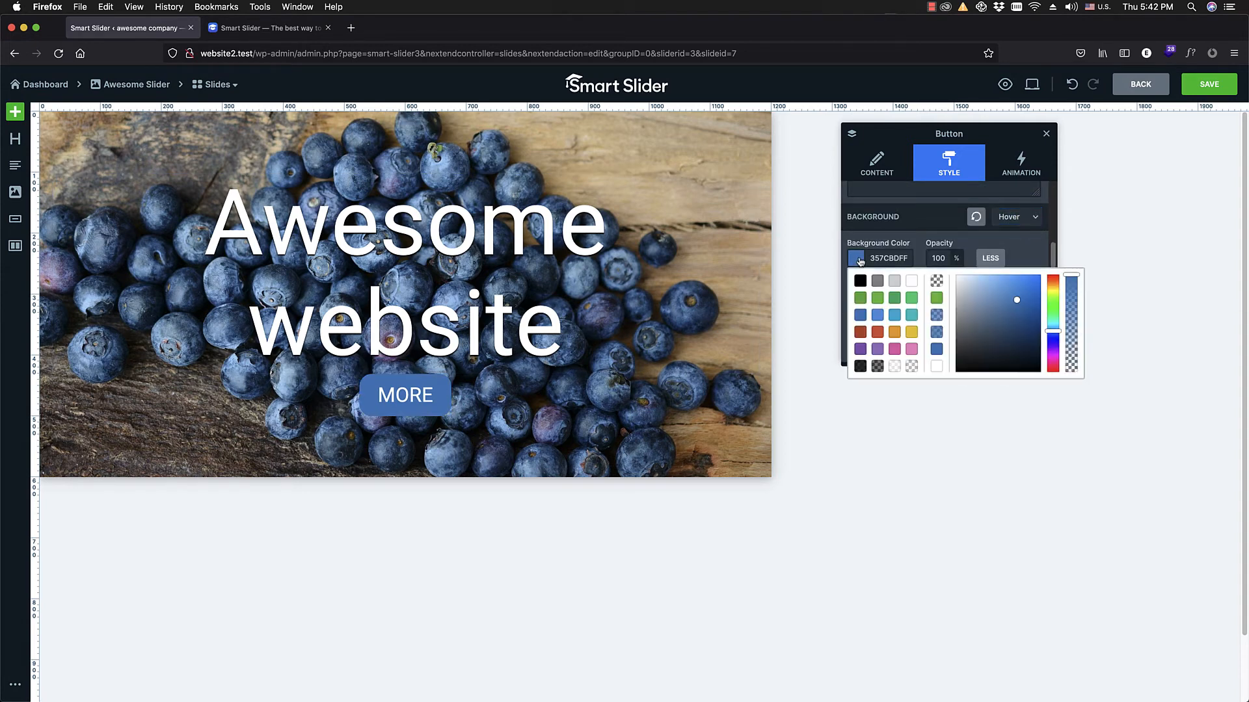
left_click(894, 349)
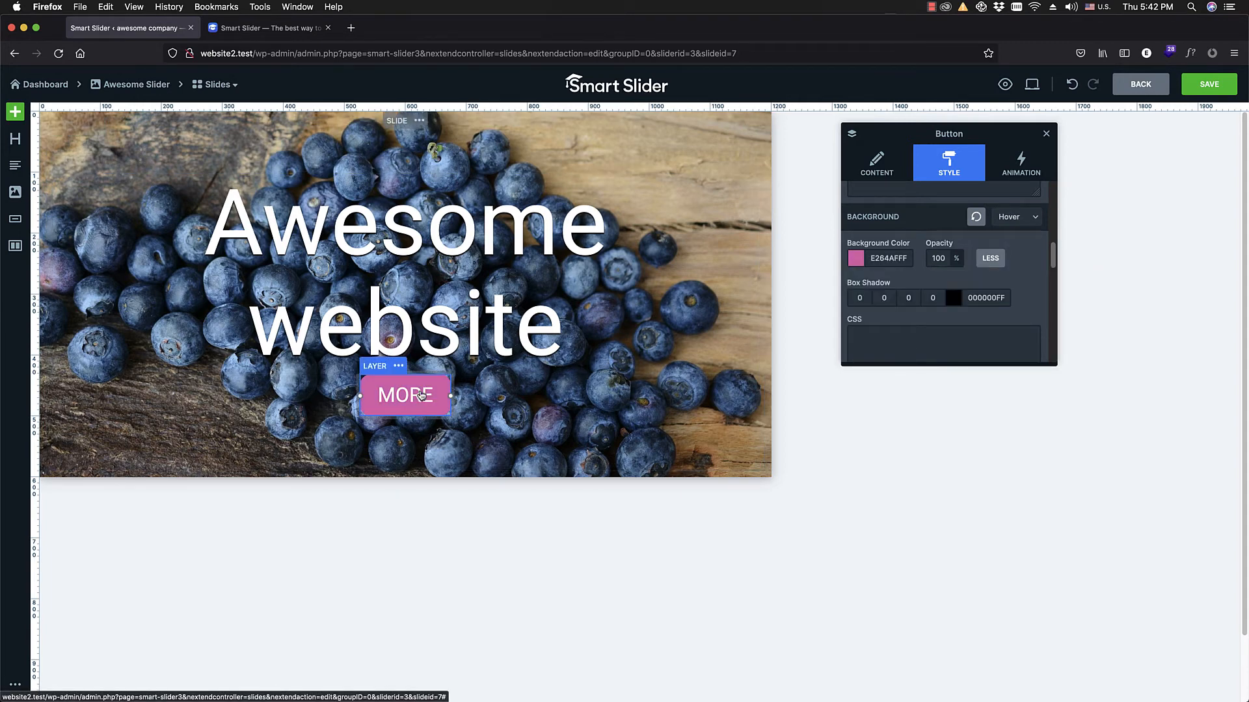
Step: Save the blueberries slide and preview it at tablet and mobile sizes
left_click(1209, 84)
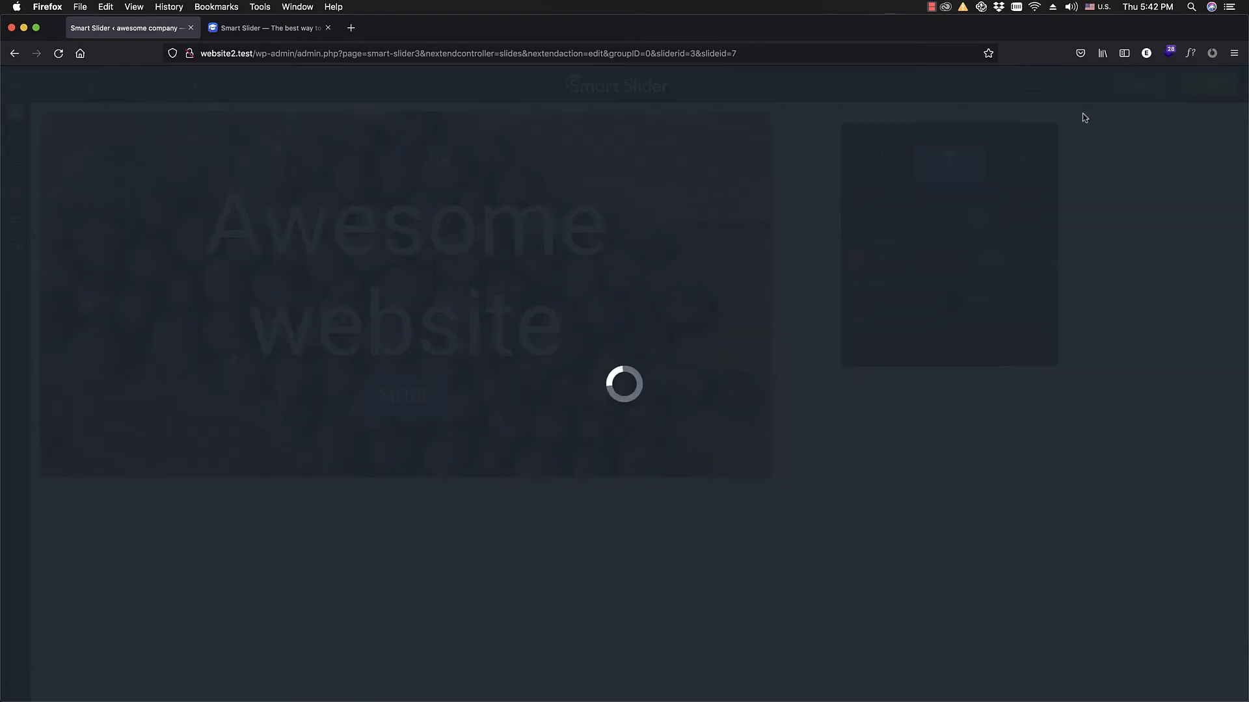
left_click(1032, 84)
left_click(1032, 109)
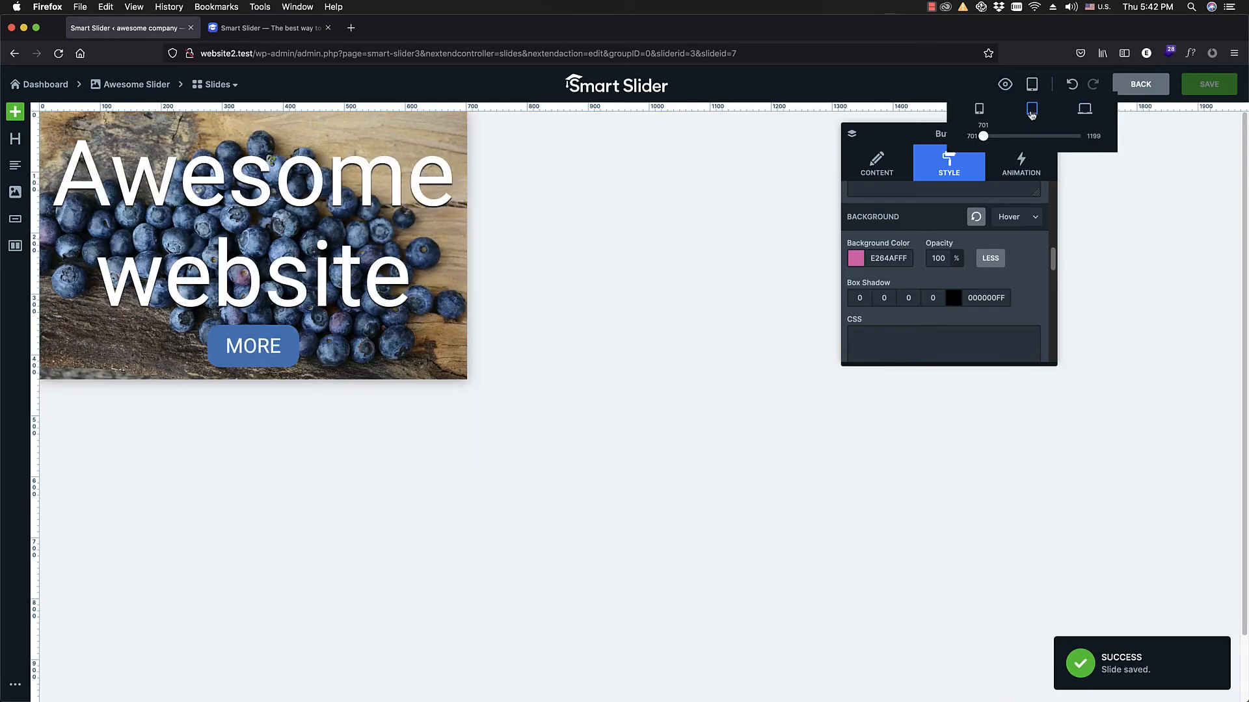
left_click(979, 109)
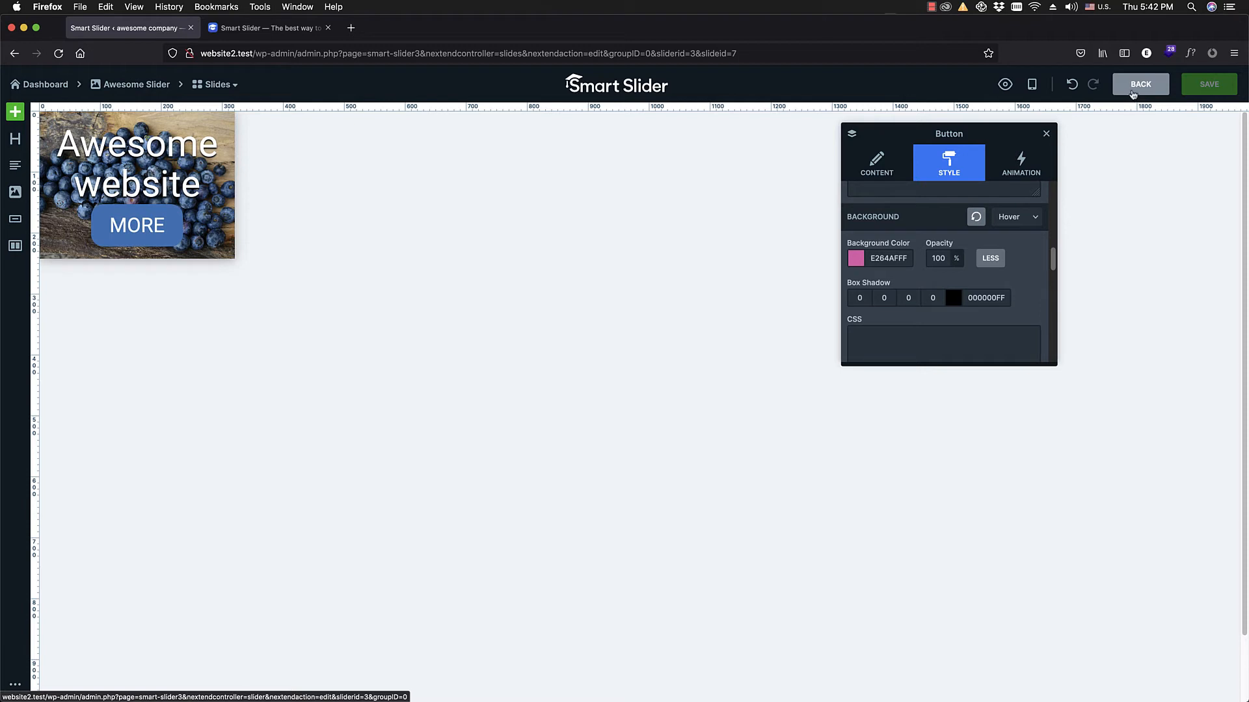
Step: Return to the slider overview, add an image slide using figs-2079166_1920.jpg and open it for editing
left_click(1133, 88)
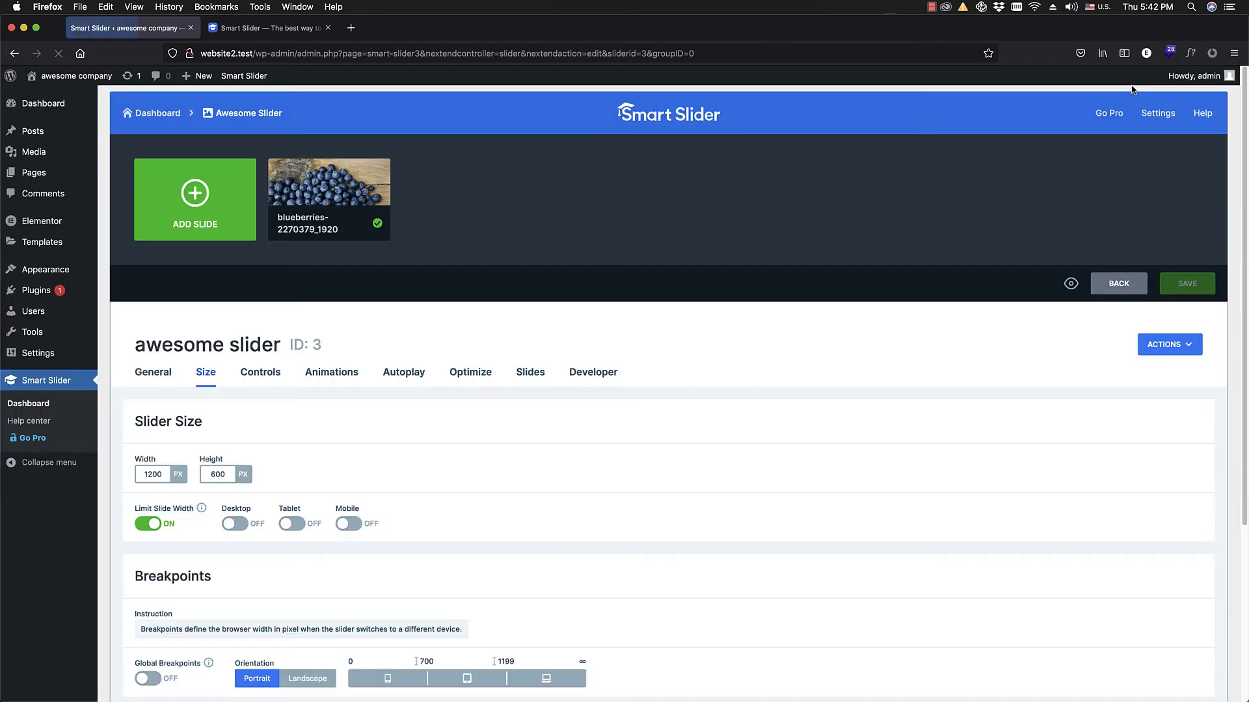
mouse_move(342, 199)
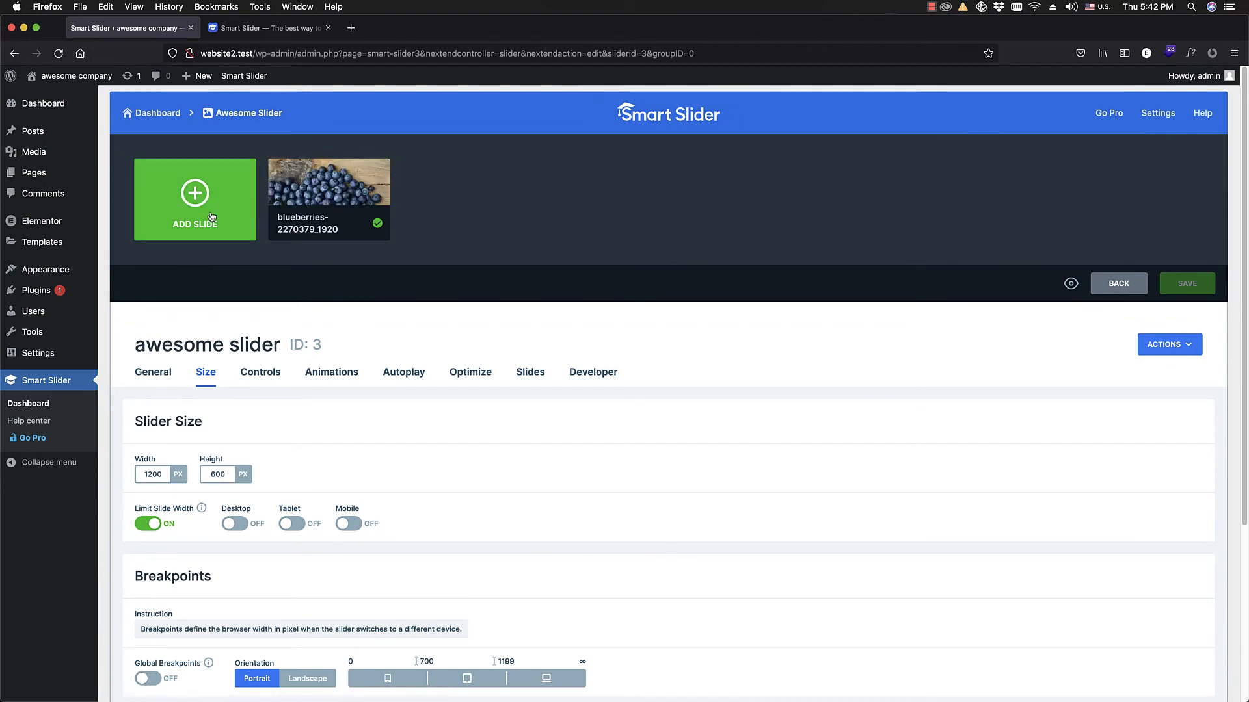
left_click(211, 217)
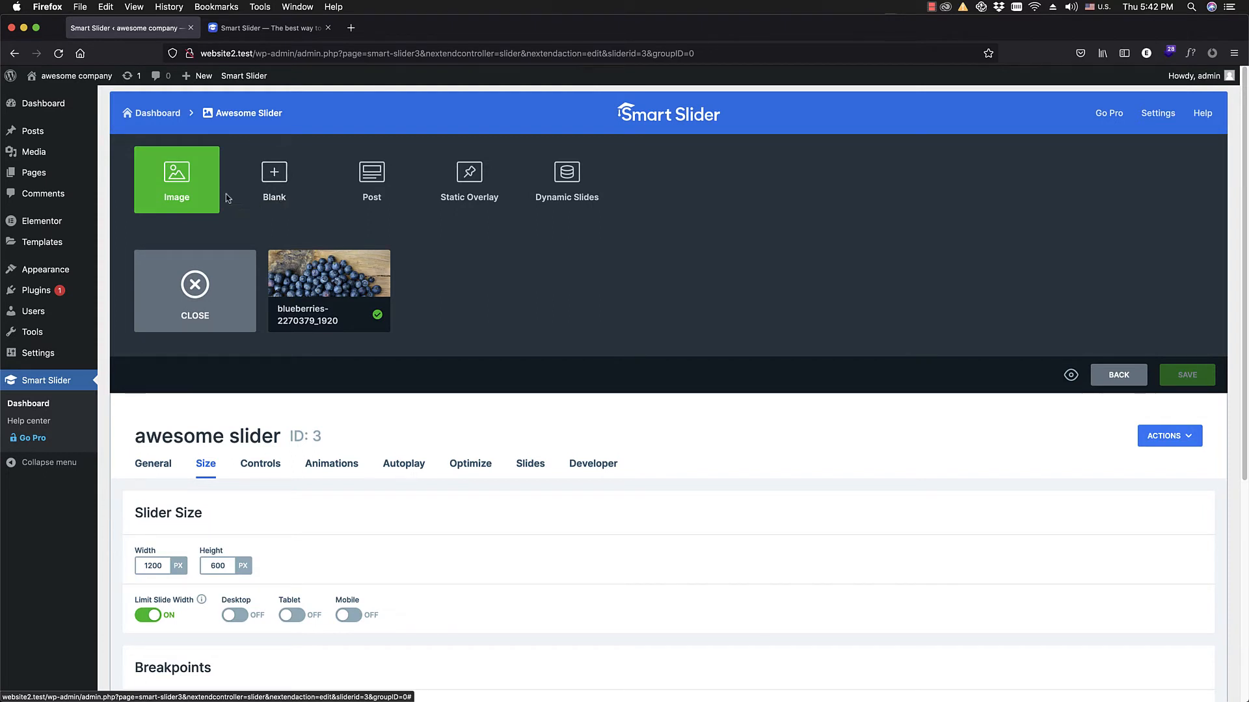
left_click(202, 194)
left_click(180, 246)
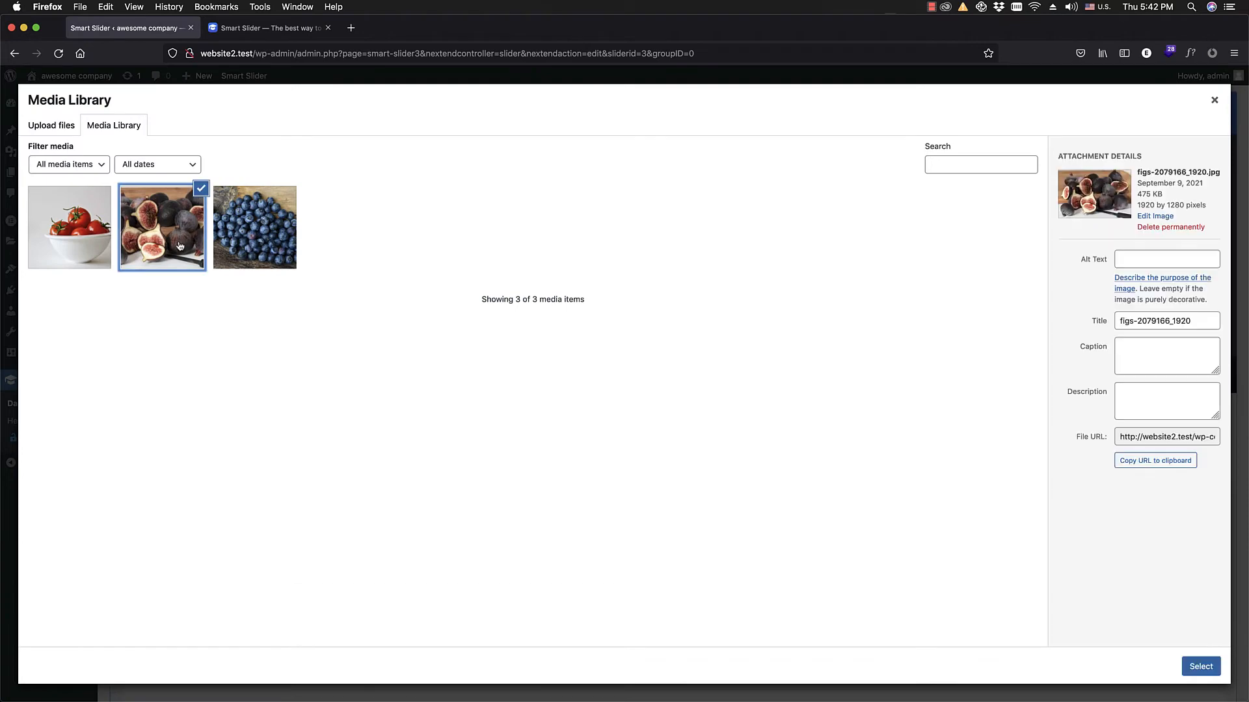
left_click(1199, 668)
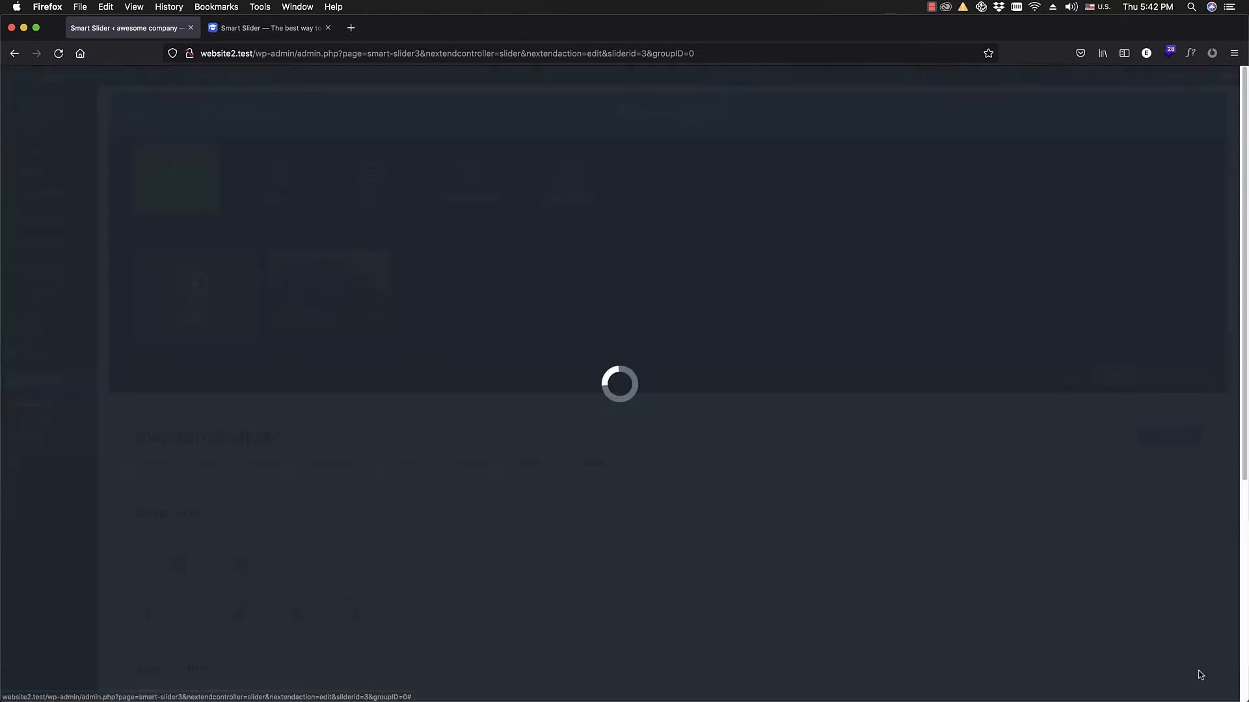
left_click(455, 288)
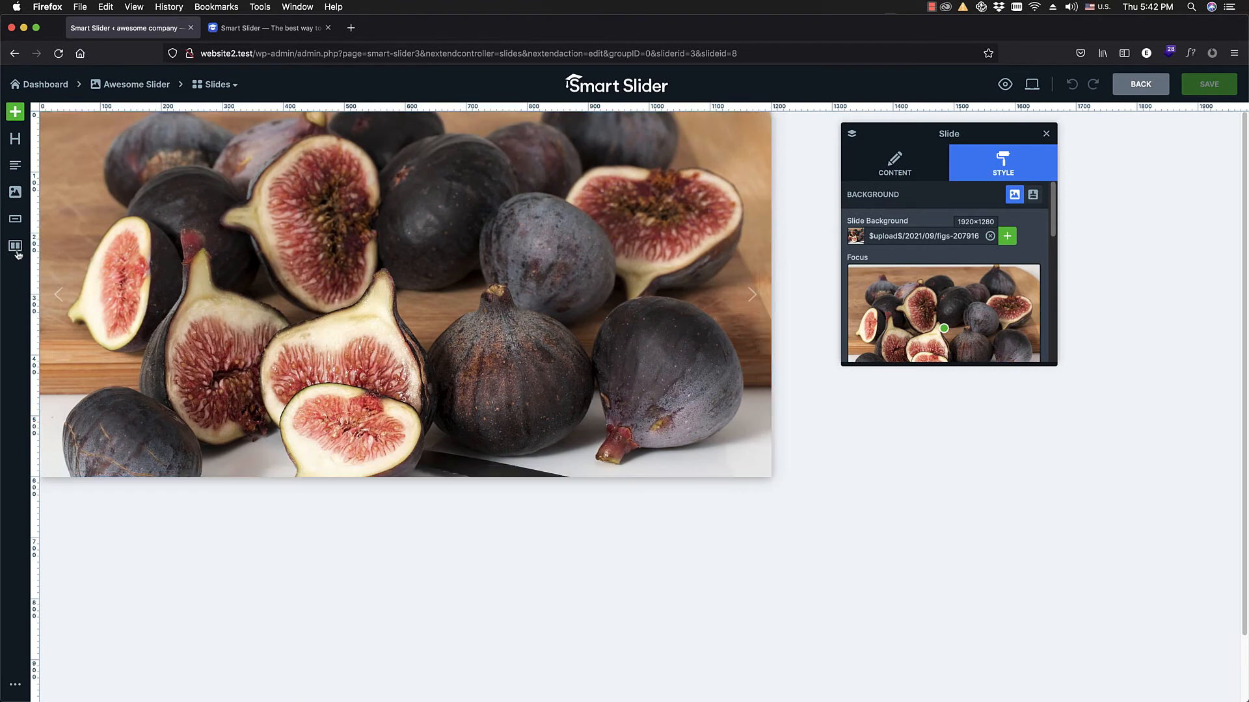
Step: Add a two-column row to the figs slide and place a text layer in its first column
left_click_drag(15, 246, 352, 303)
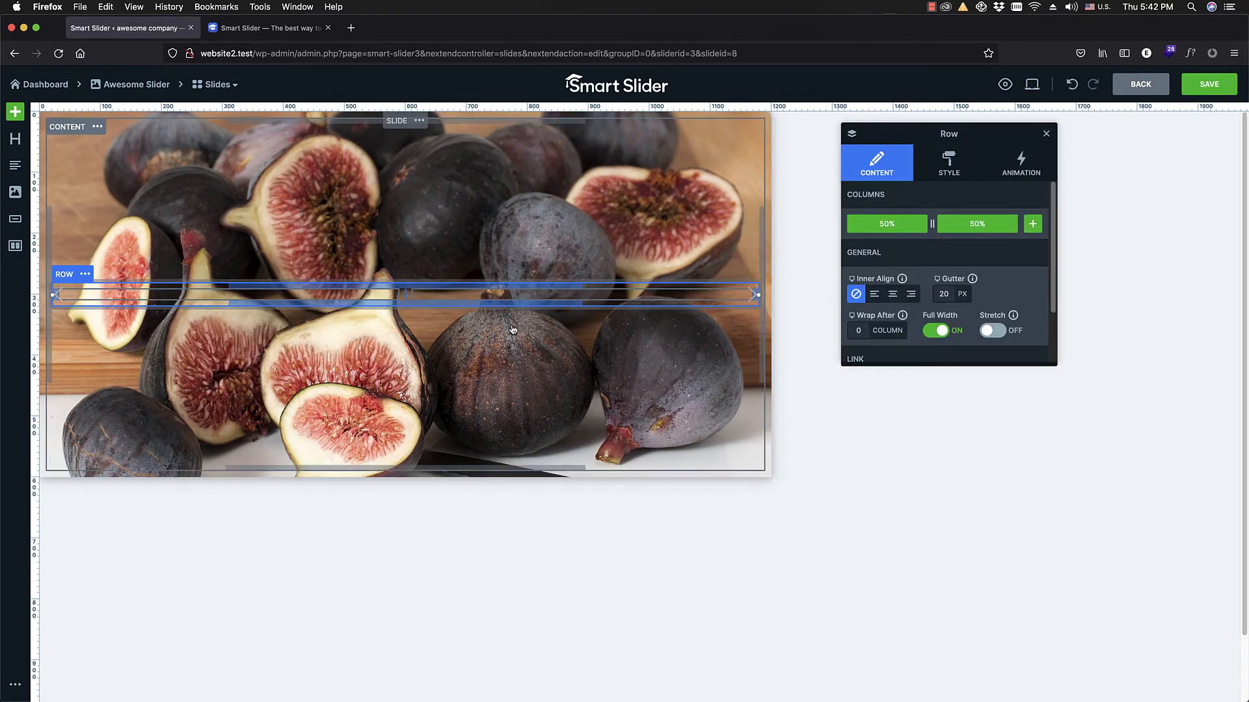
left_click_drag(15, 166, 221, 306)
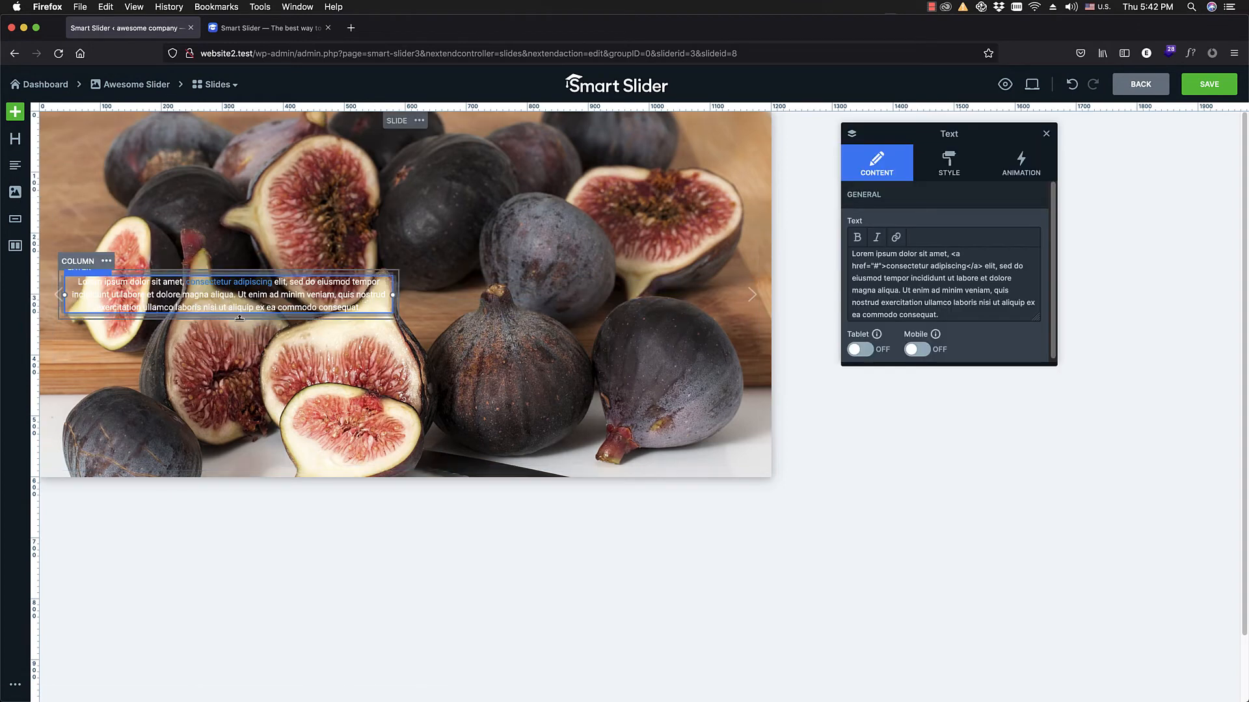
Step: Set the text layer's font size to 37 px
left_click(951, 177)
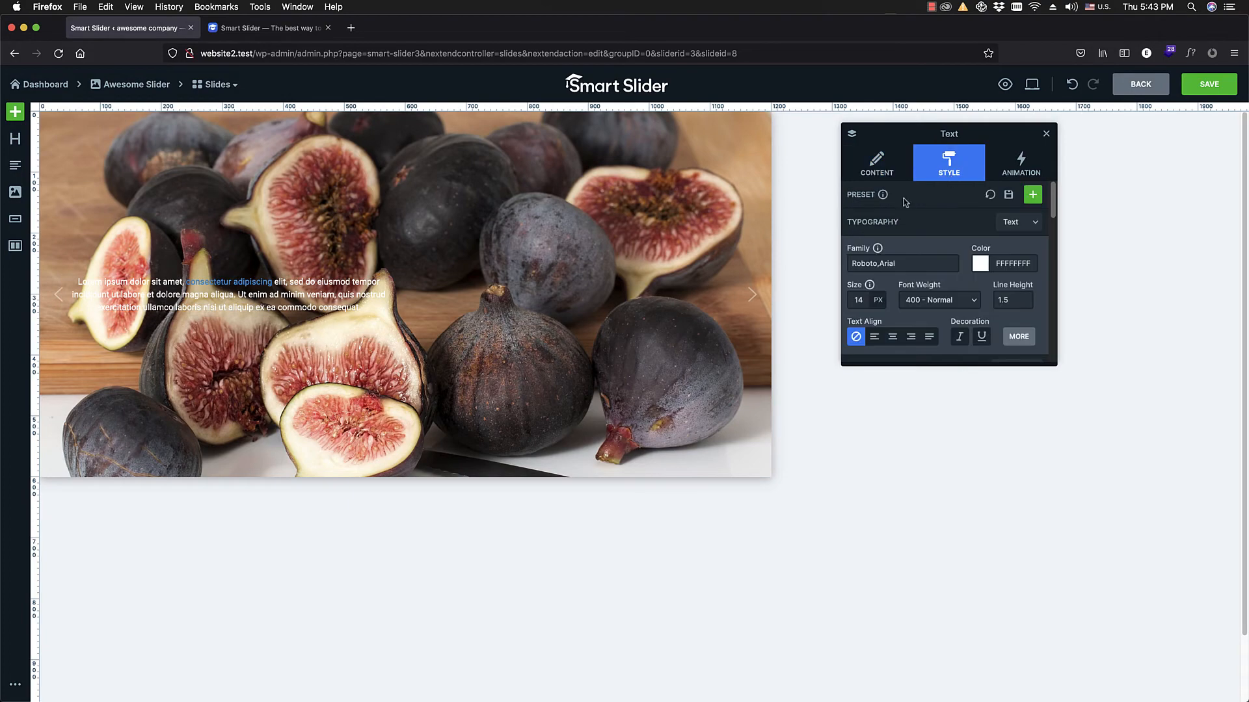
left_click(862, 298)
left_click_drag(859, 318, 863, 322)
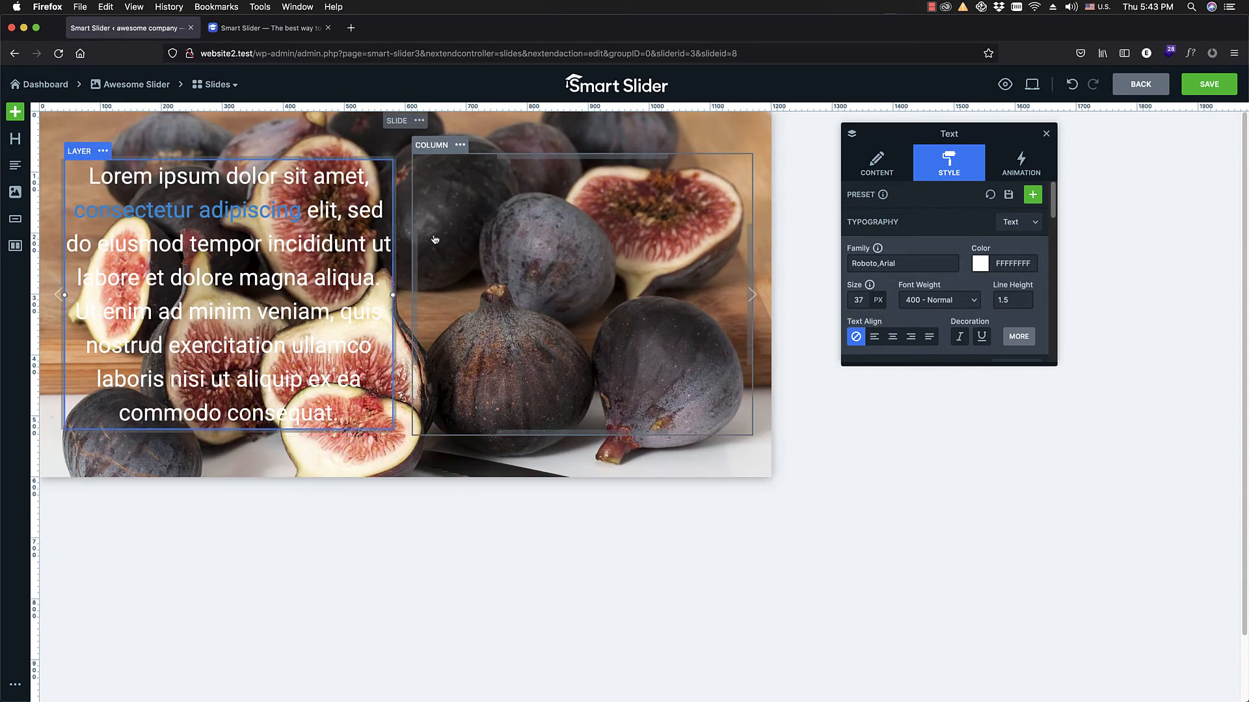
mouse_move(861, 307)
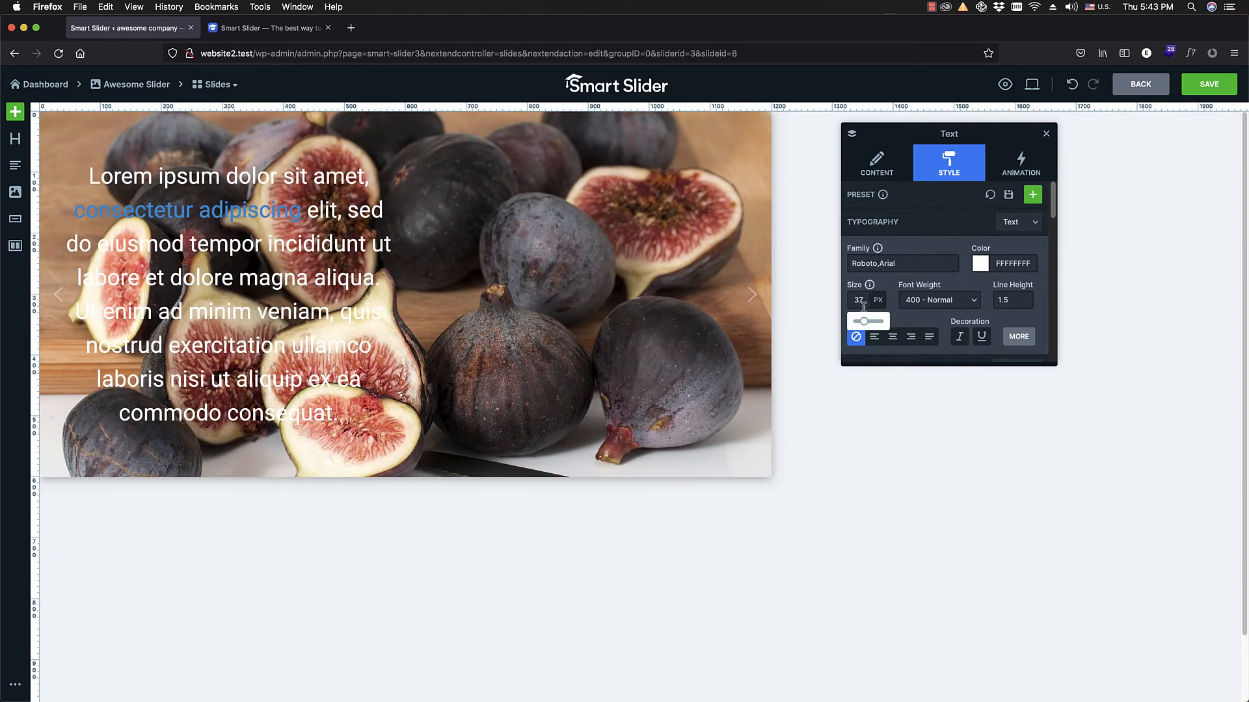
Step: Preview the figs slide at mobile, tablet and desktop sizes and check the text layer's style options
mouse_move(1032, 94)
left_click(977, 115)
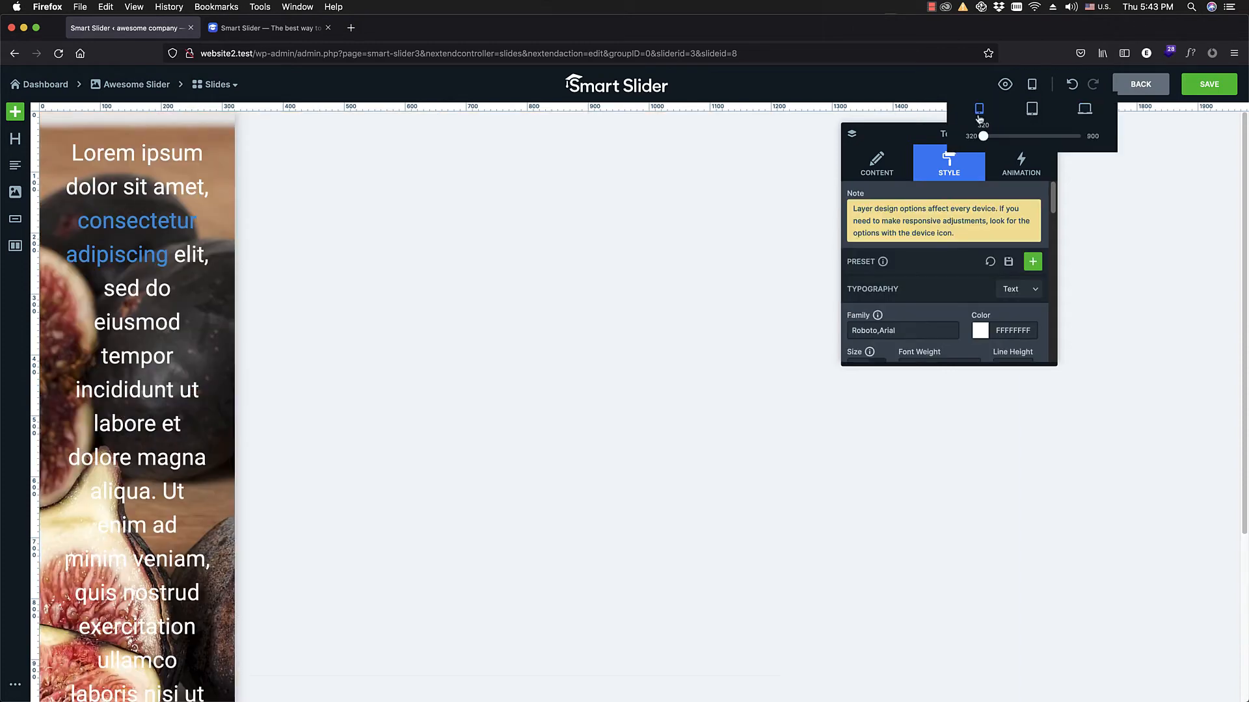
scroll(325, 219, "down", 5)
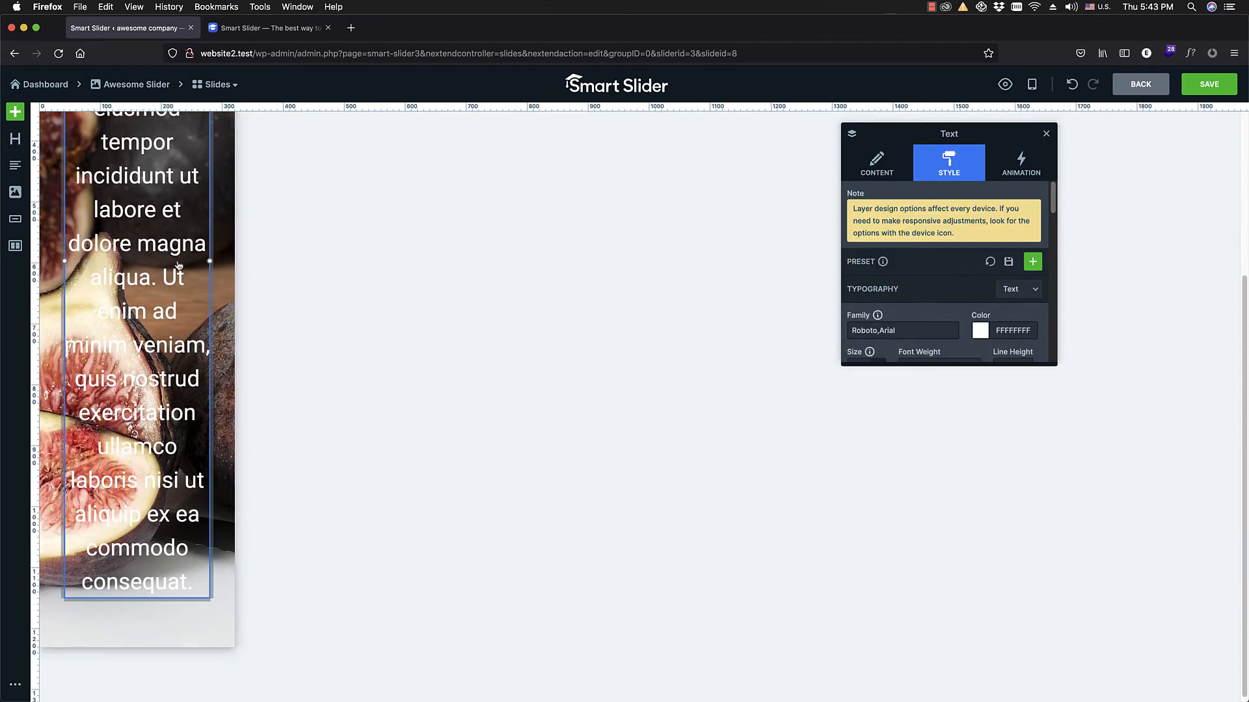
left_click(1028, 115)
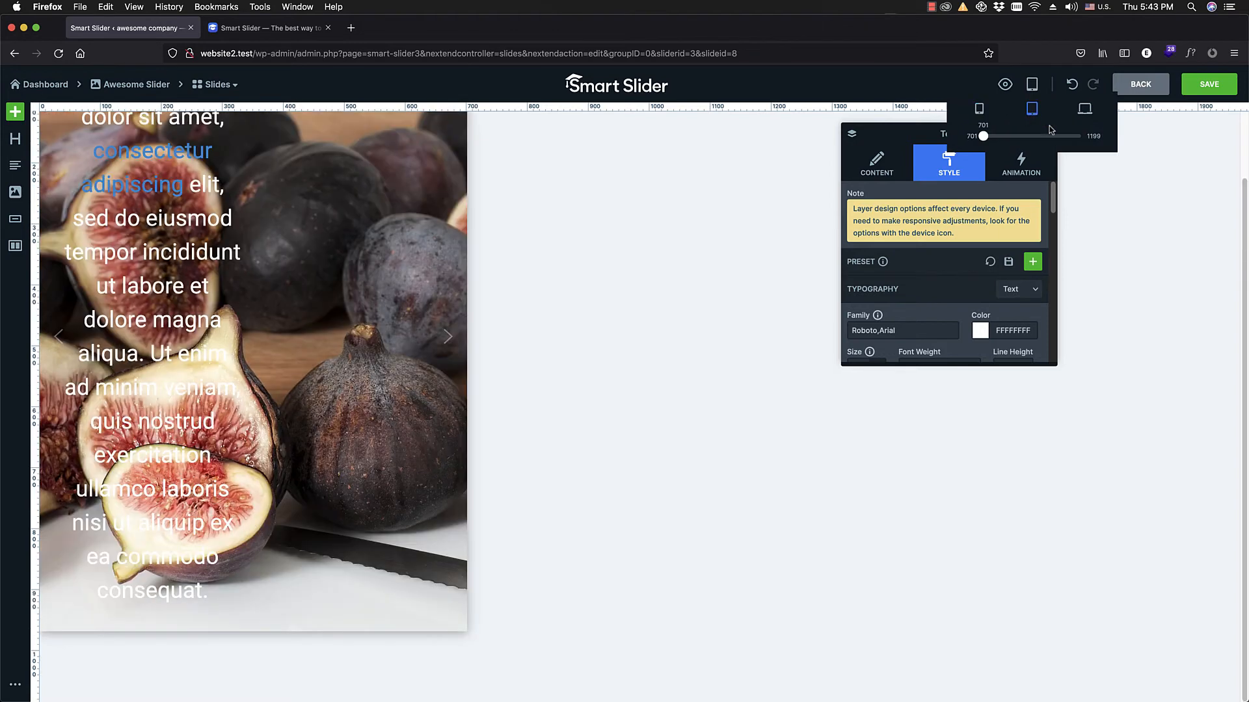
left_click(1085, 115)
scroll(778, 162, "up", 2)
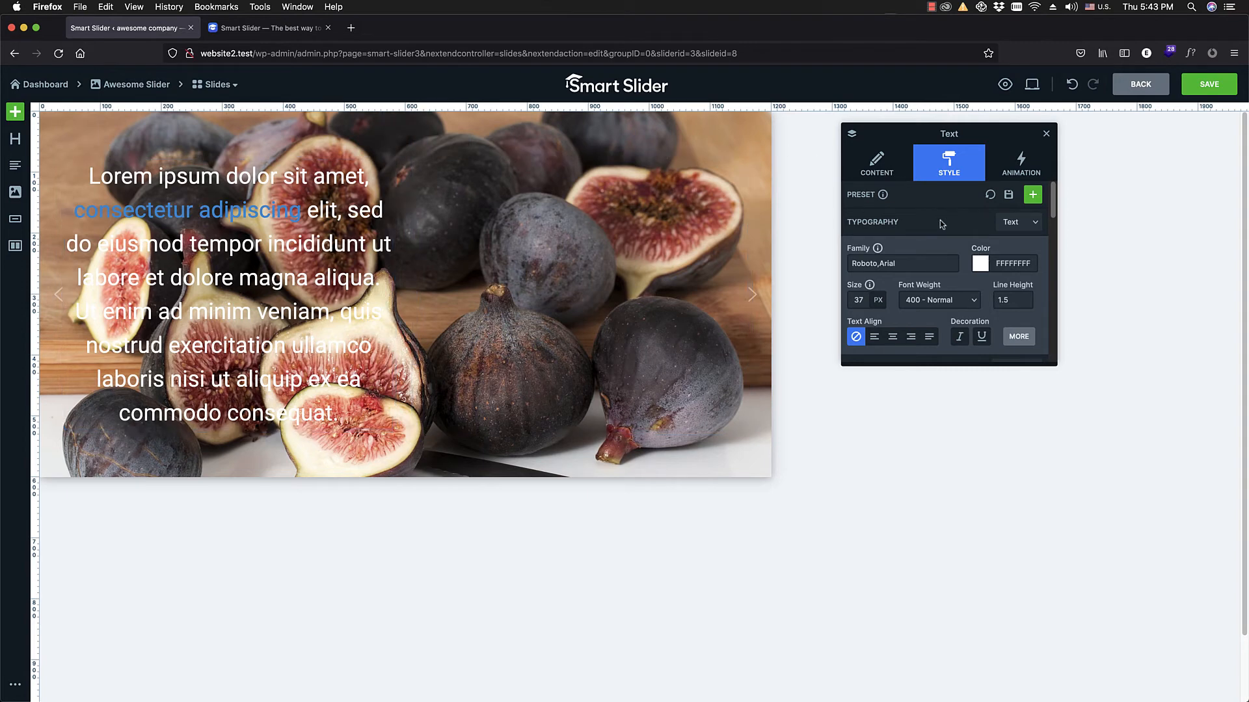
scroll(938, 224, "down", 3)
scroll(938, 224, "up", 3)
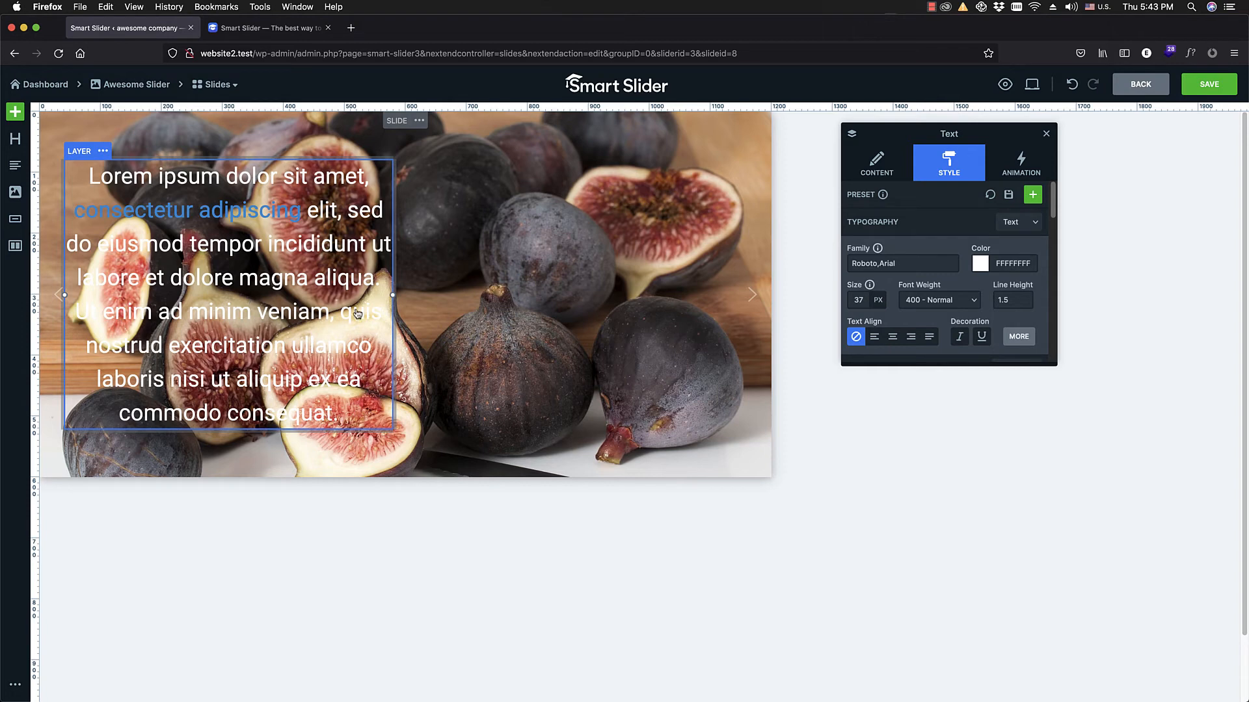
Step: Give the figs slide's text layer a pink background color, E264AFFF
scroll(894, 284, "down", 2)
scroll(895, 284, "down", 1)
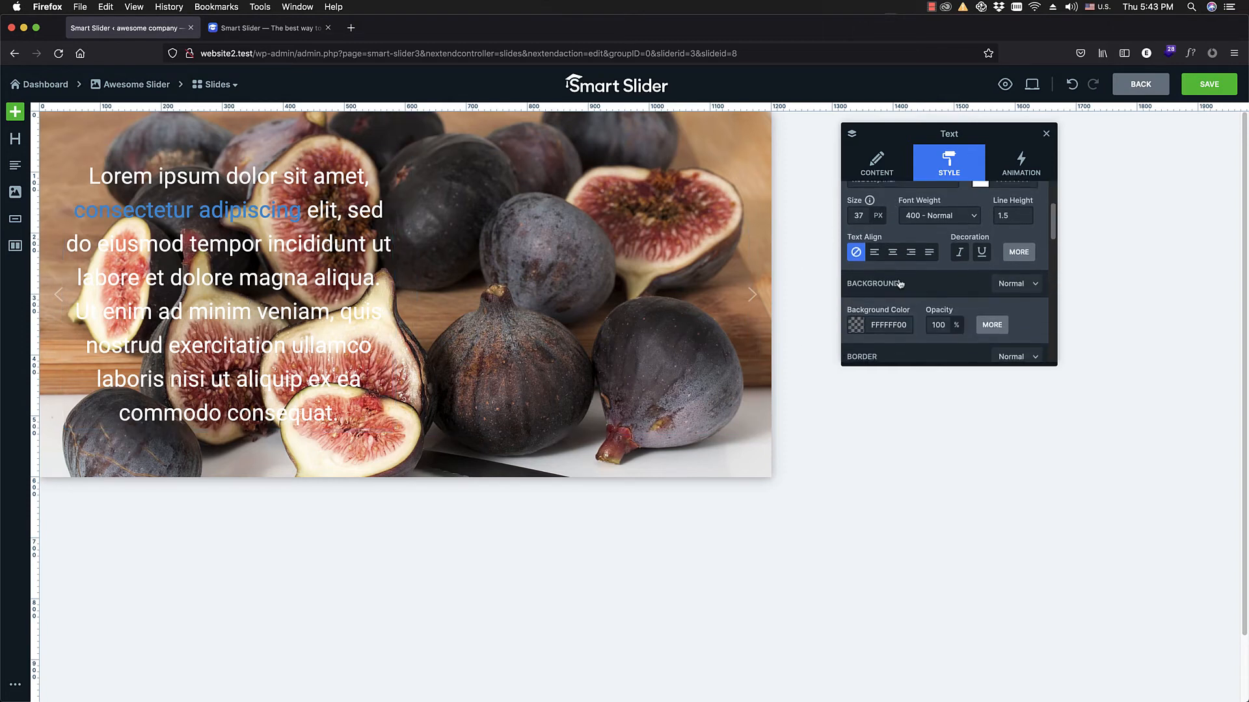
left_click(854, 317)
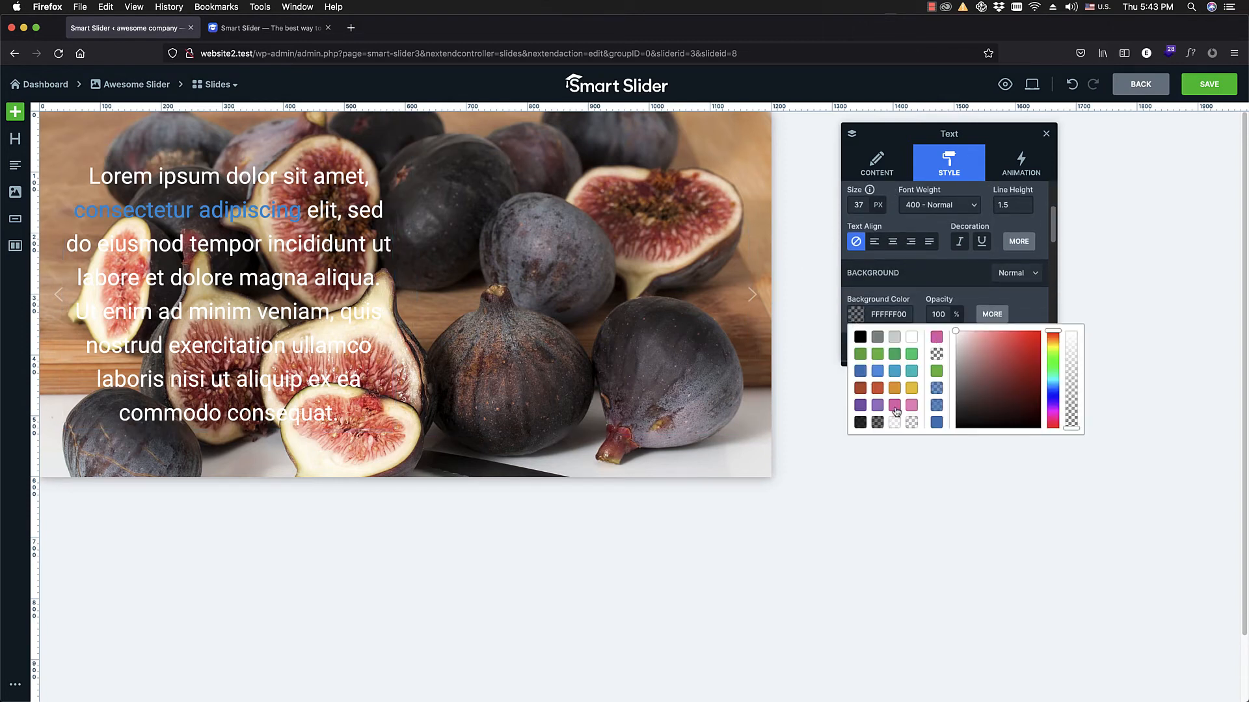
left_click(936, 337)
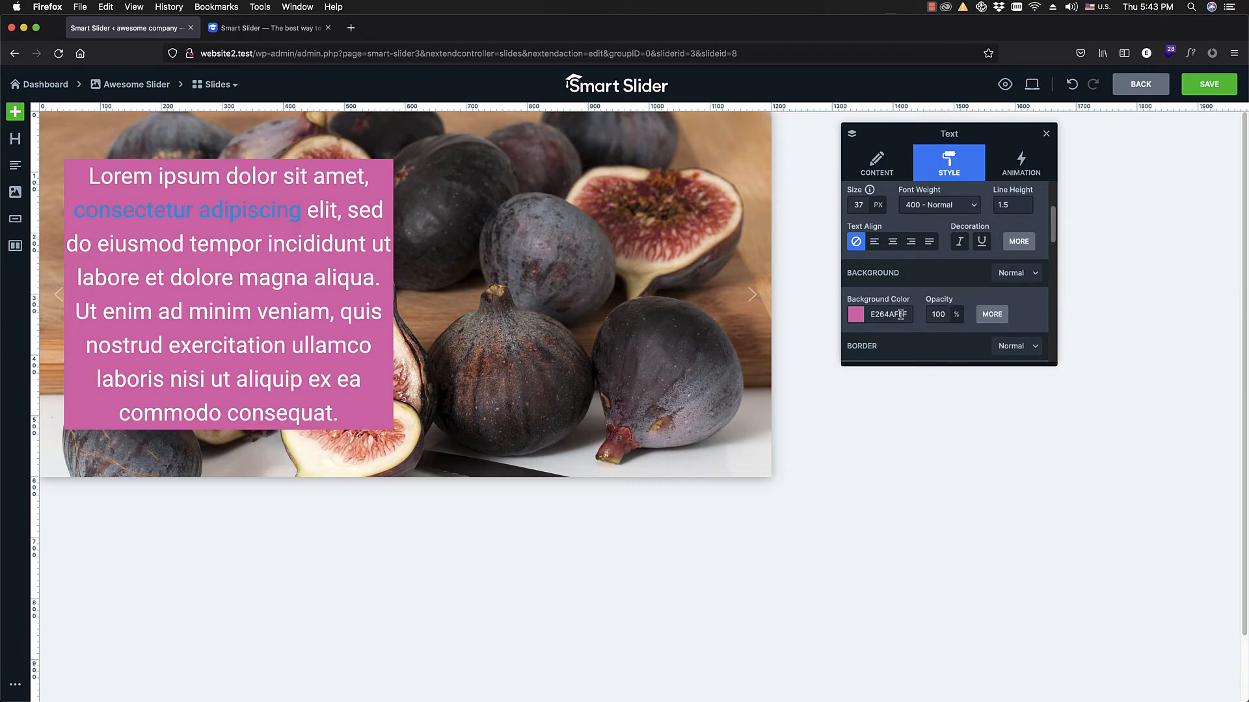
Step: Try 50% opacity on the figs slide's text layer and restore it to 100%
left_click(856, 316)
mouse_move(1070, 333)
left_mouse_down()
mouse_move(1071, 344)
mouse_move(1073, 312)
left_mouse_up()
left_click(962, 314)
left_click_drag(936, 343, 948, 340)
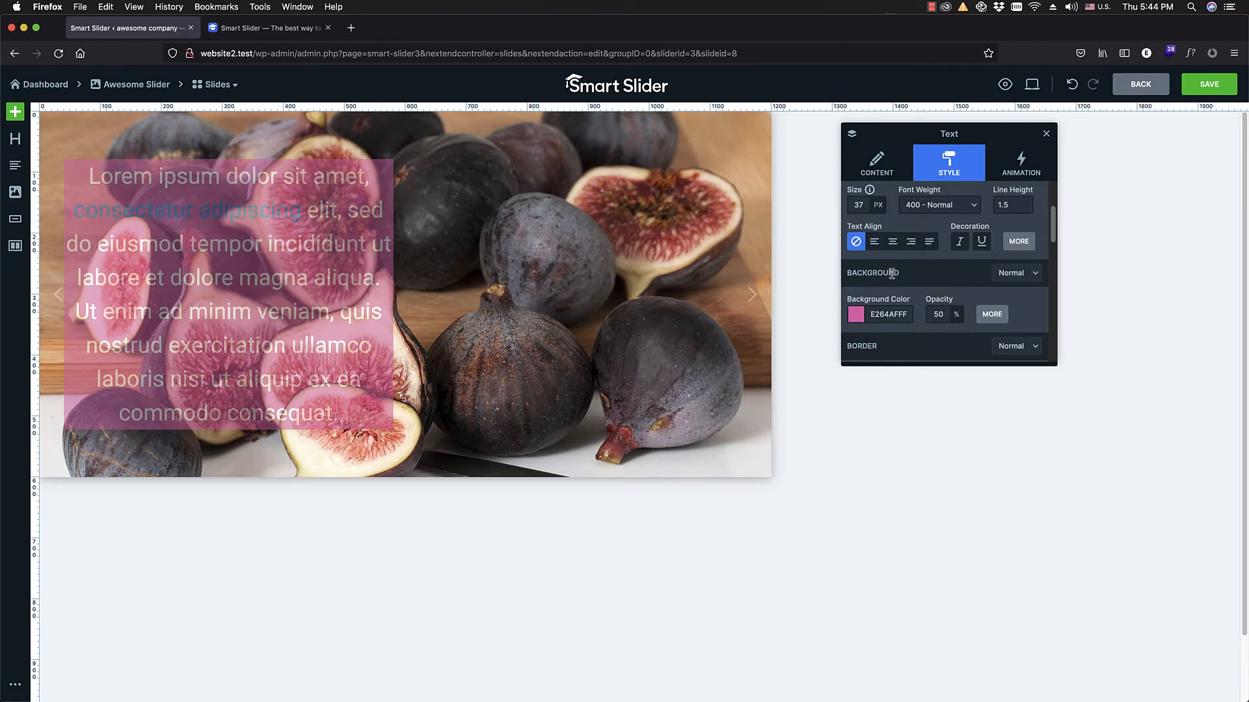
mouse_move(951, 330)
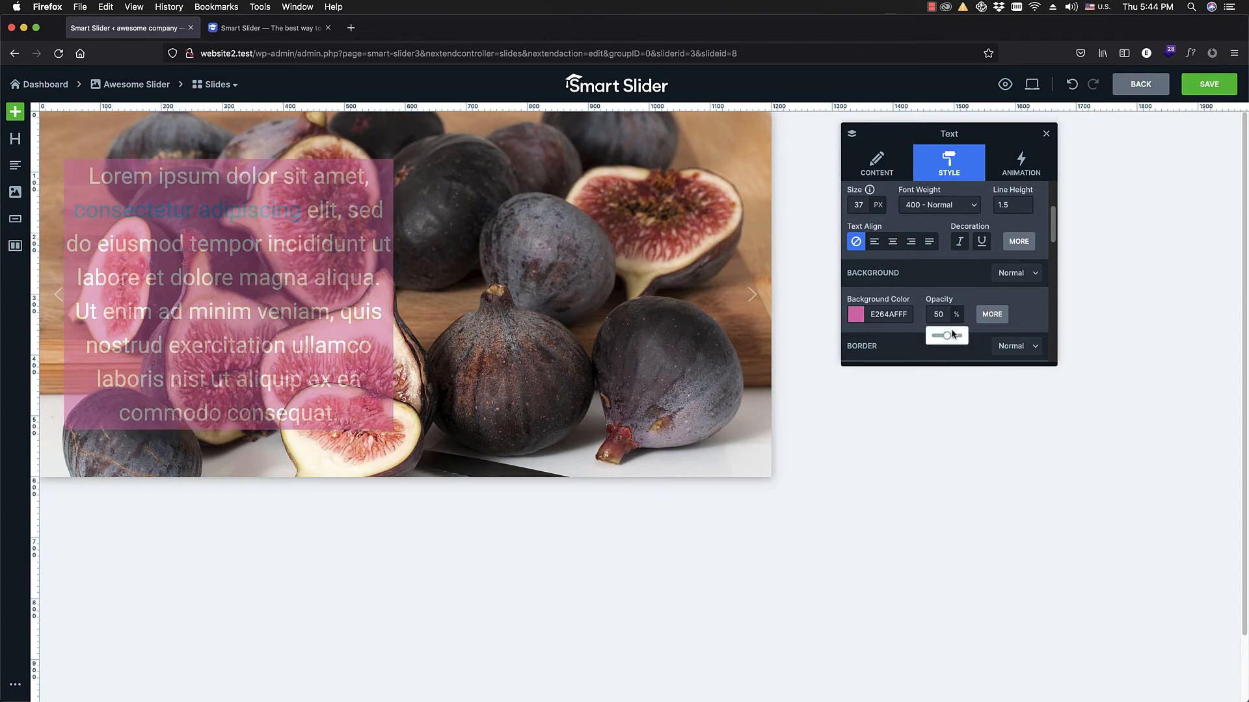
left_click_drag(946, 336, 963, 335)
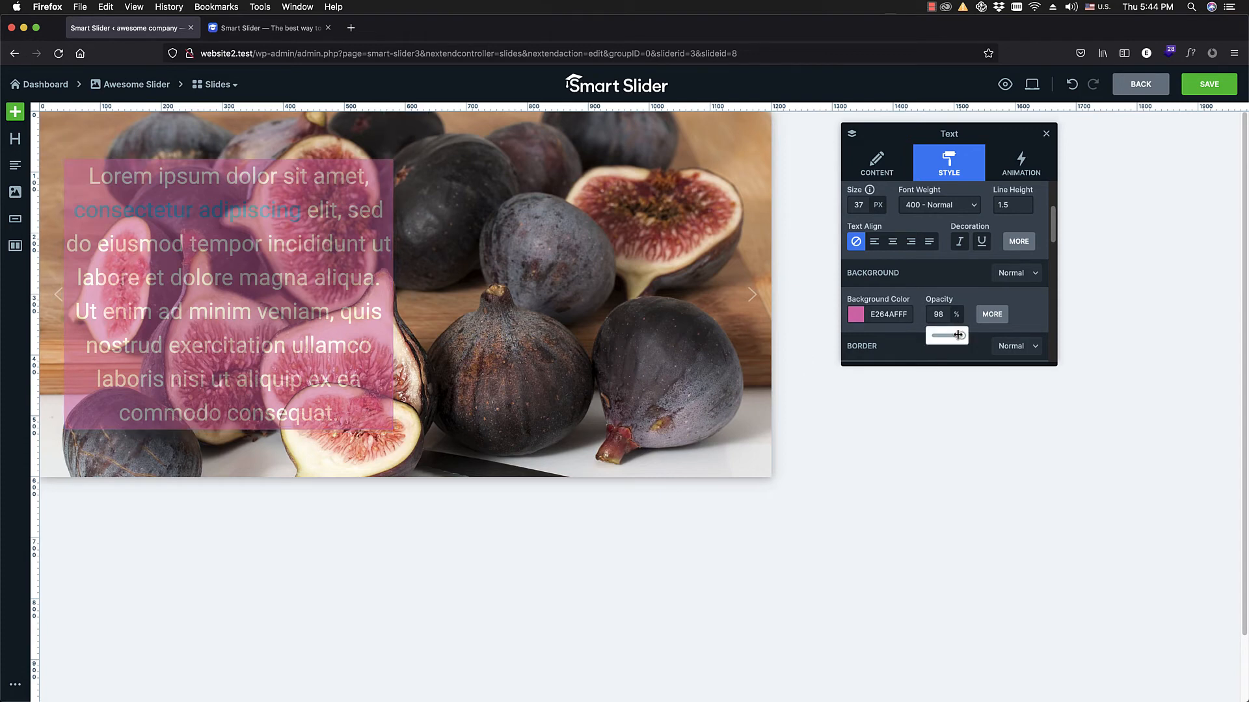
Step: Make only the text layer's pink background semi-transparent by setting its color to E264AF9A
left_click(856, 315)
left_click_drag(1076, 338, 1069, 370)
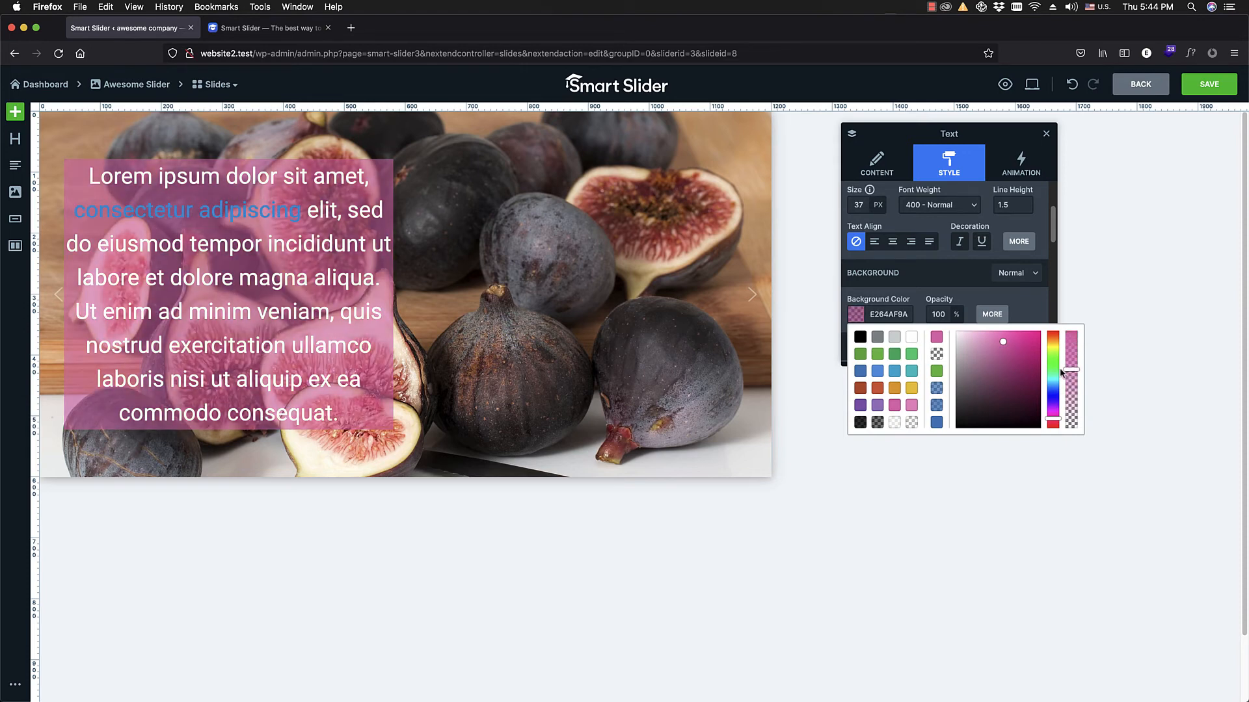
left_click(1037, 223)
Step: Add a MORE button to the row's second column, and try a second text layer in the first column before deleting it
left_click_drag(13, 228, 579, 292)
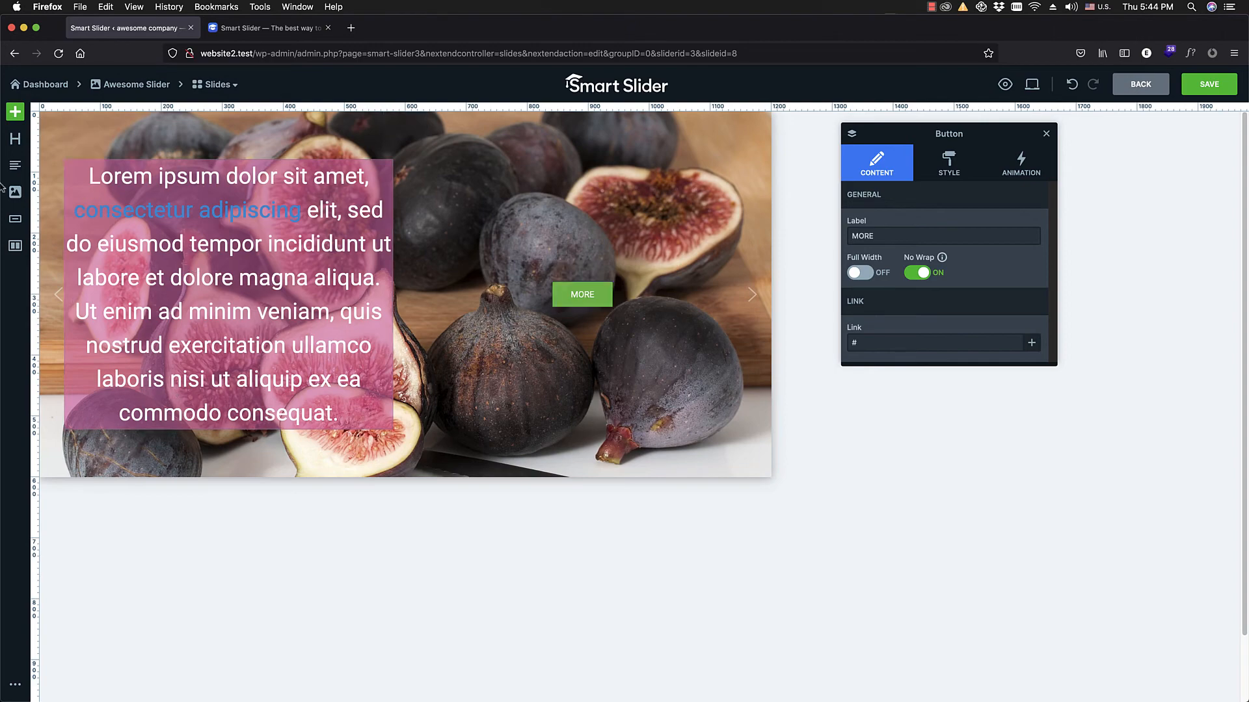
left_click_drag(15, 165, 252, 419)
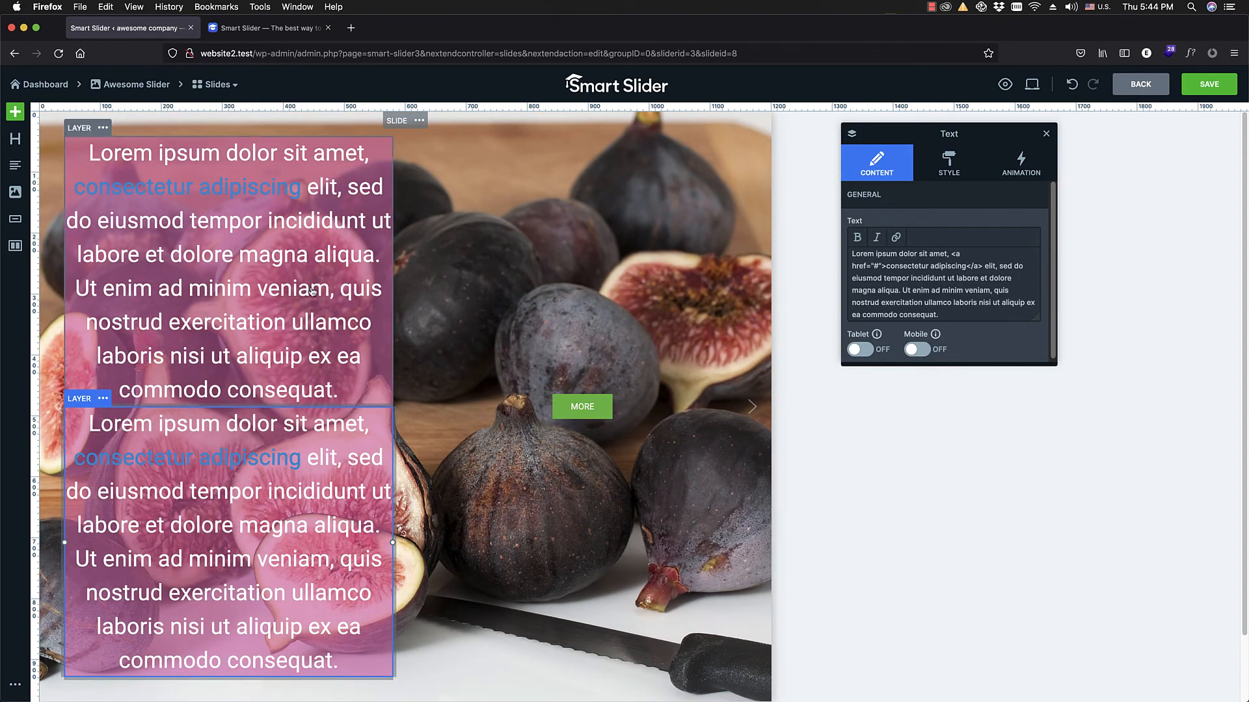
key("Delete")
Step: Place a heading layer below the text in the row's first column and save the figs slide
left_click_drag(41, 139, 256, 434)
left_click_drag(240, 454, 241, 454)
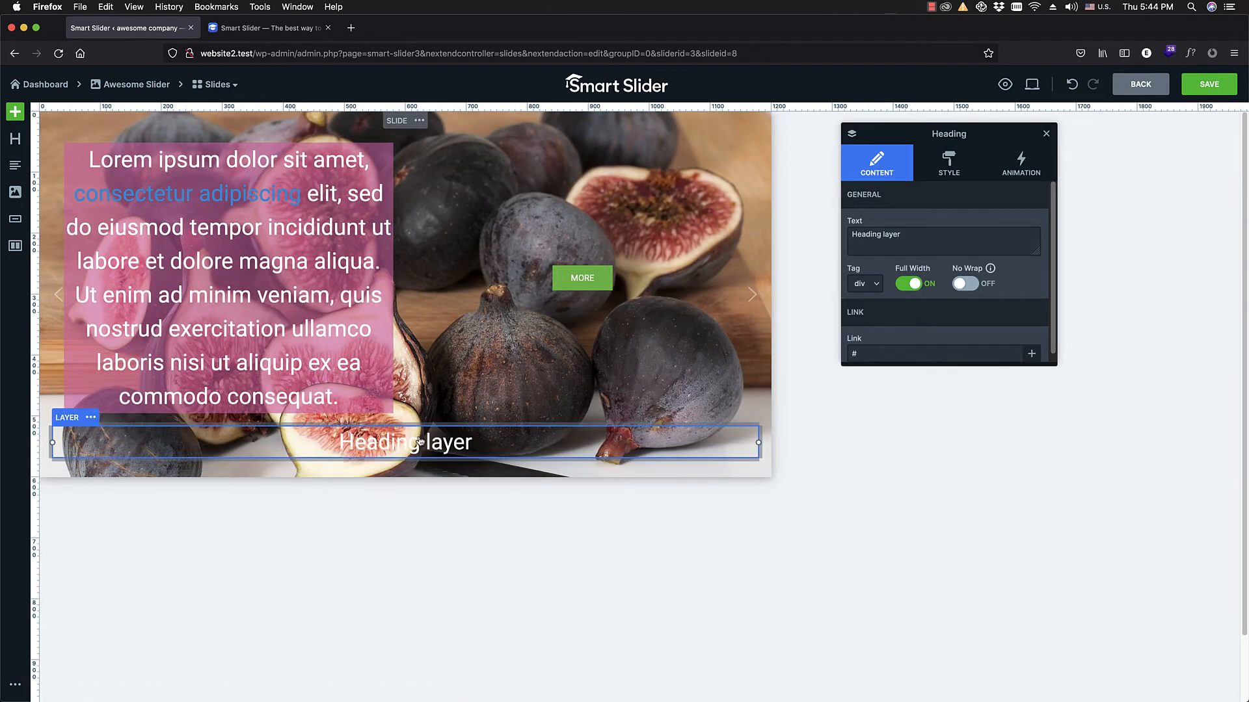
left_click_drag(438, 431, 227, 420)
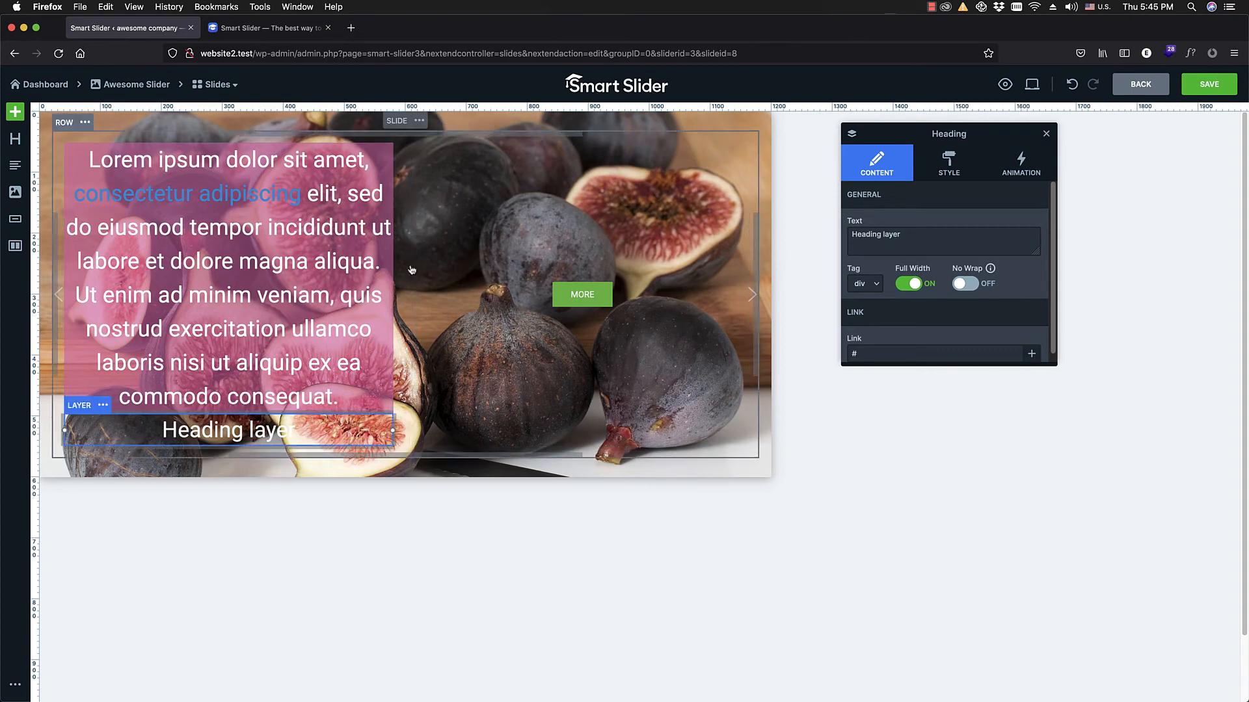
left_click(1209, 85)
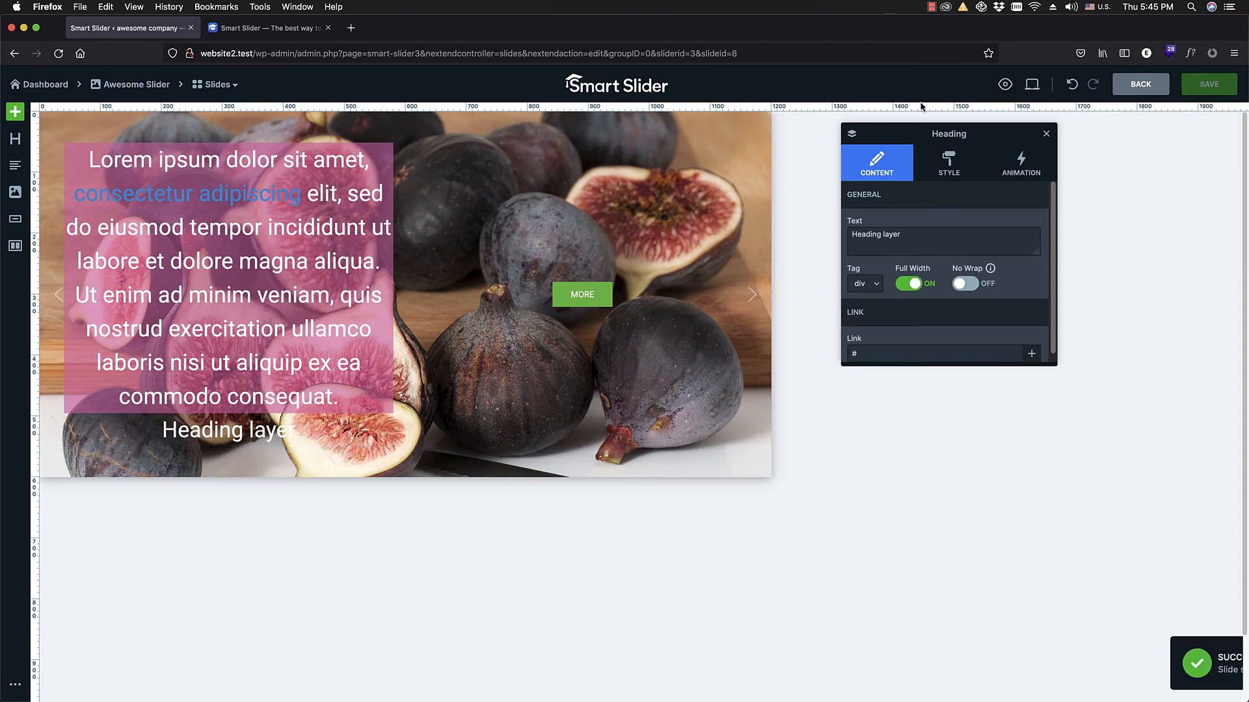
Step: Return to the slider overview, add an image slide using the tomatoes-320860 picture and open it for editing
left_click(1140, 84)
left_click(225, 211)
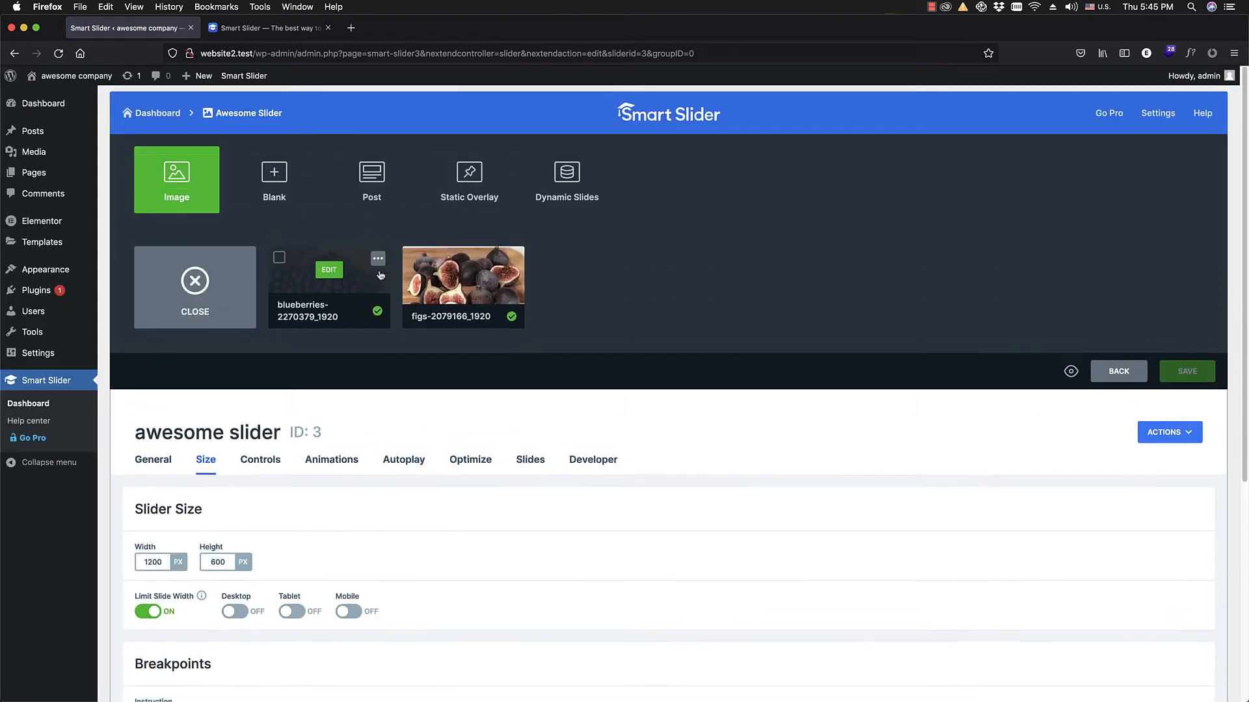
left_click(219, 209)
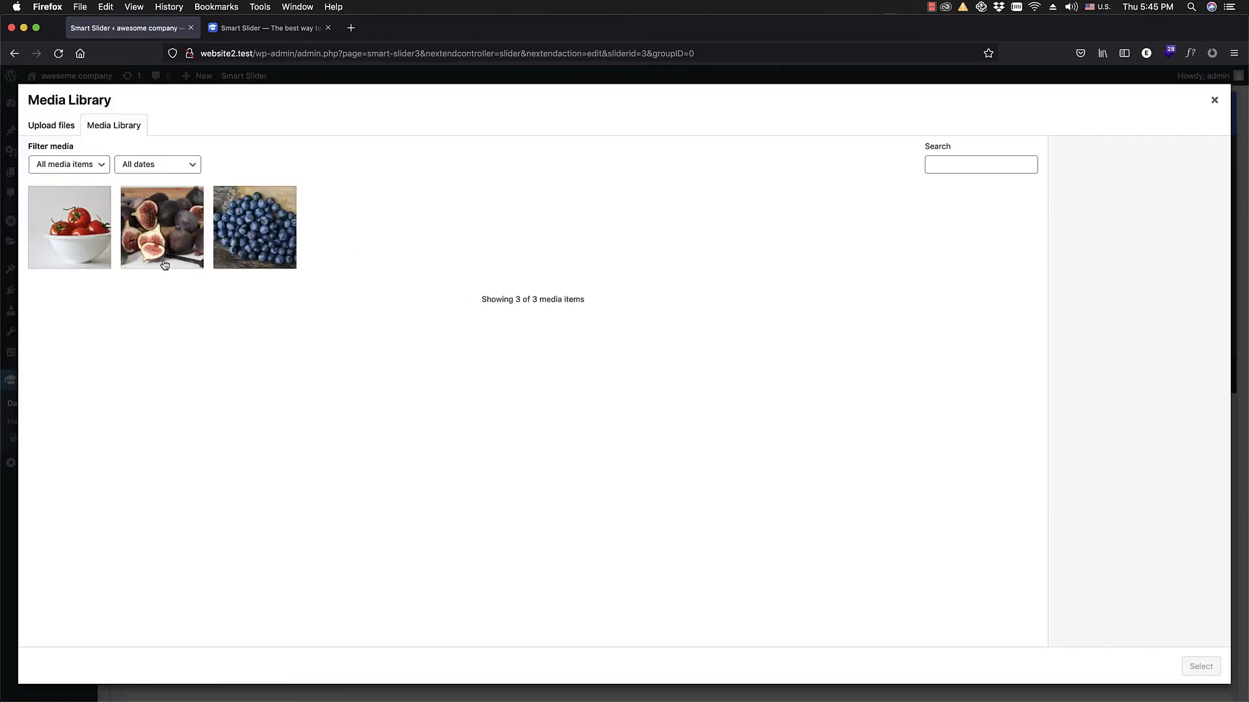
left_click(94, 242)
left_click(1200, 666)
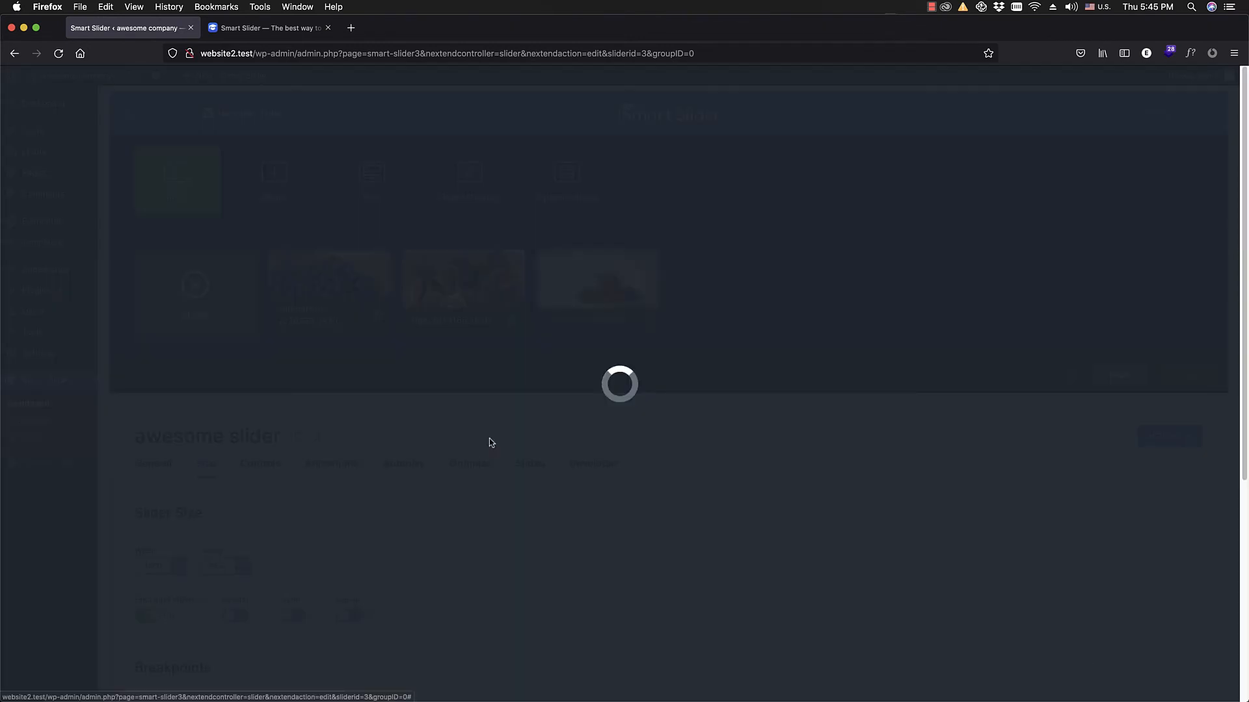
left_click(595, 280)
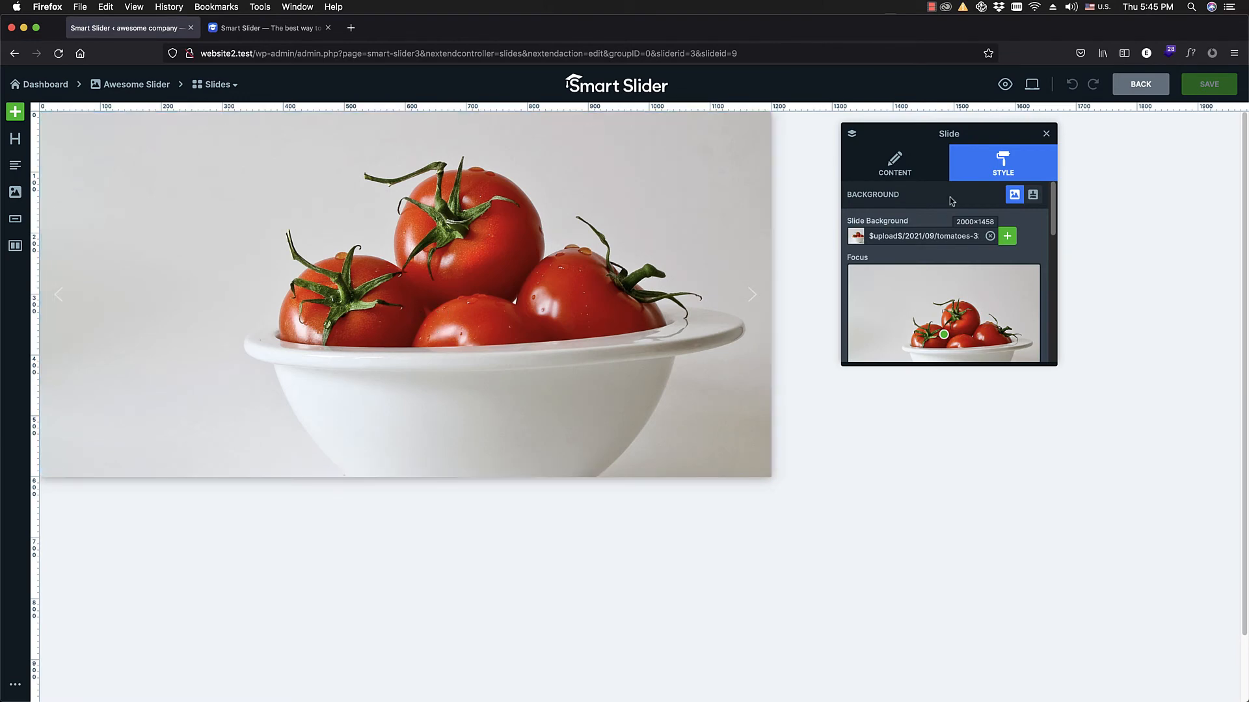
Step: Set the tomatoes slide's background color to red-brown BB4A28FF and turn on the overlay
left_click(901, 170)
left_click(985, 167)
scroll(944, 270, "down", 2)
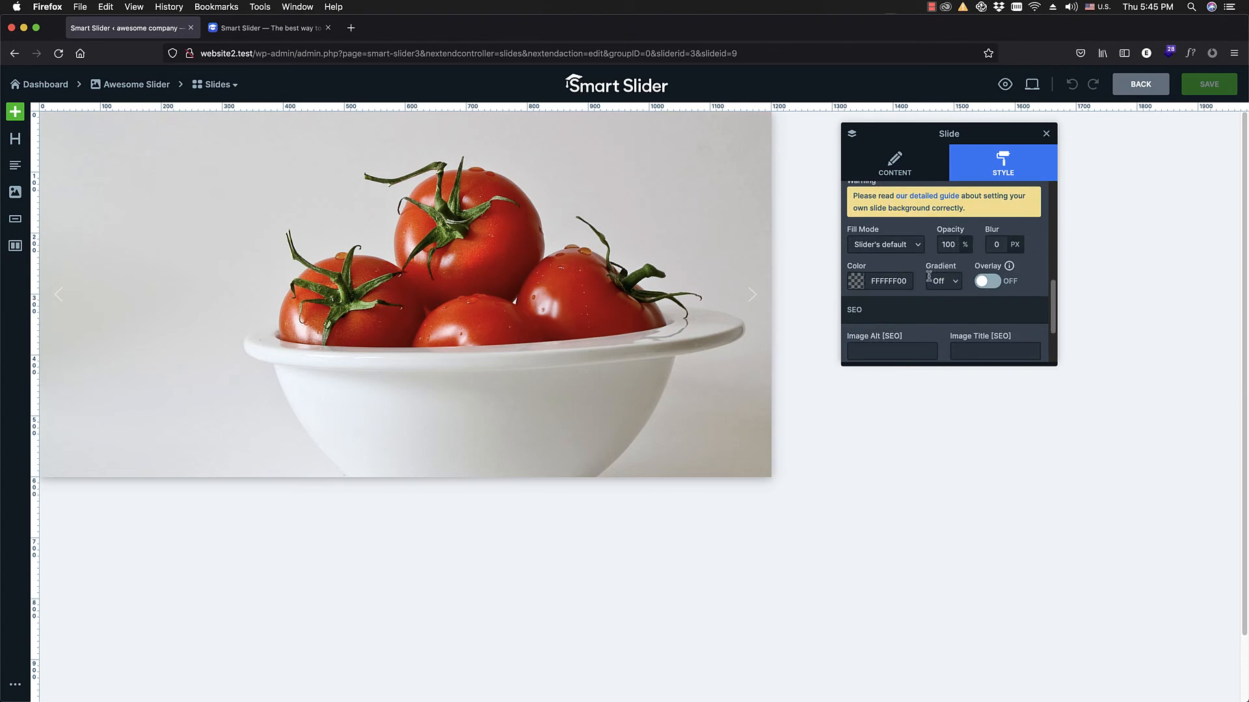
left_click(856, 282)
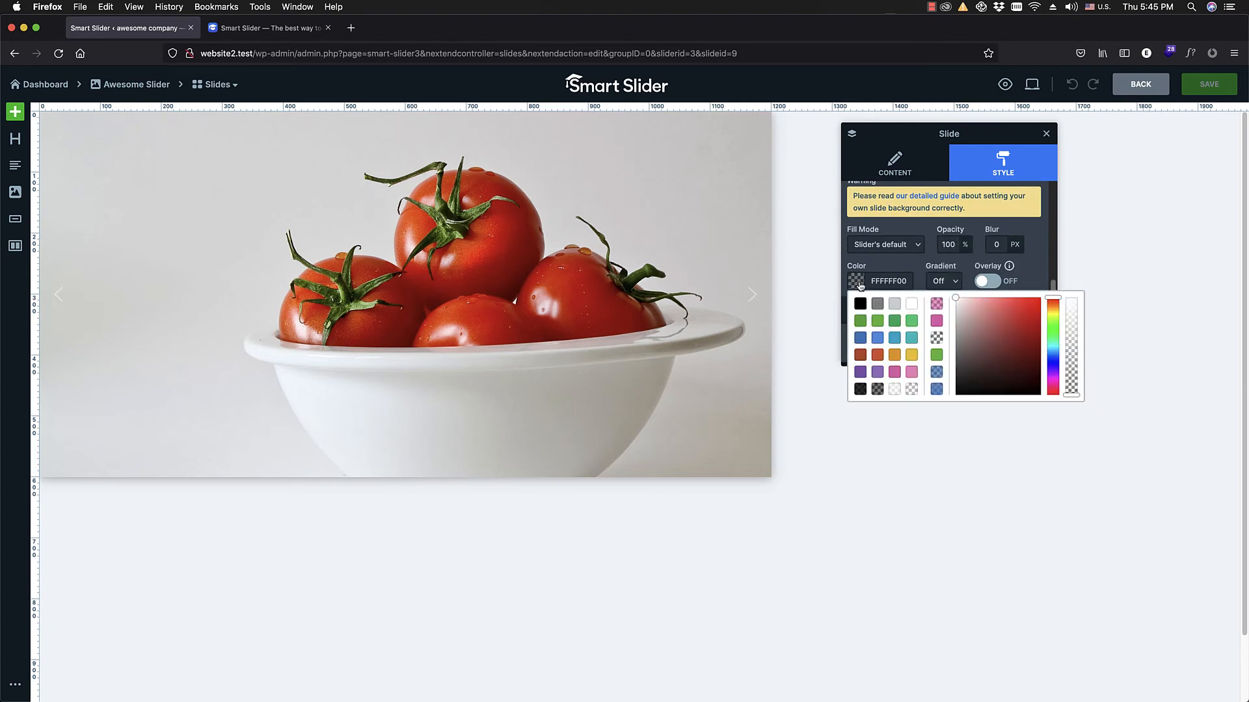
left_click(861, 355)
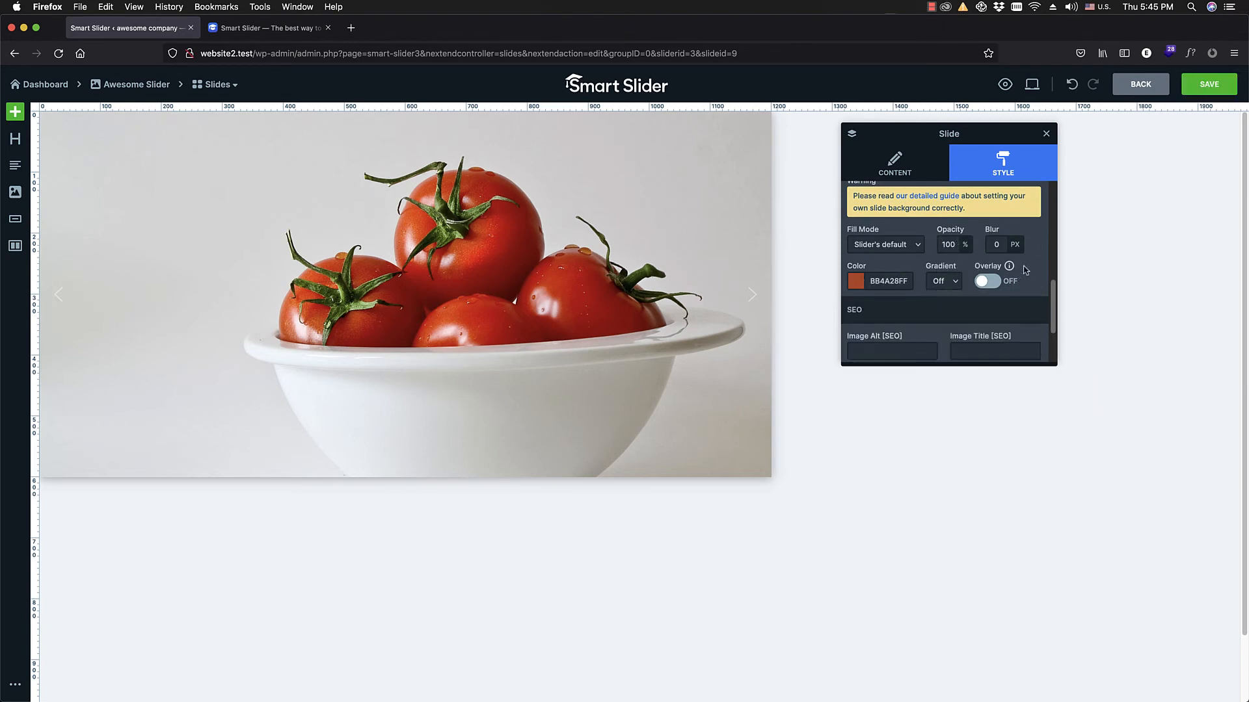
left_click(987, 282)
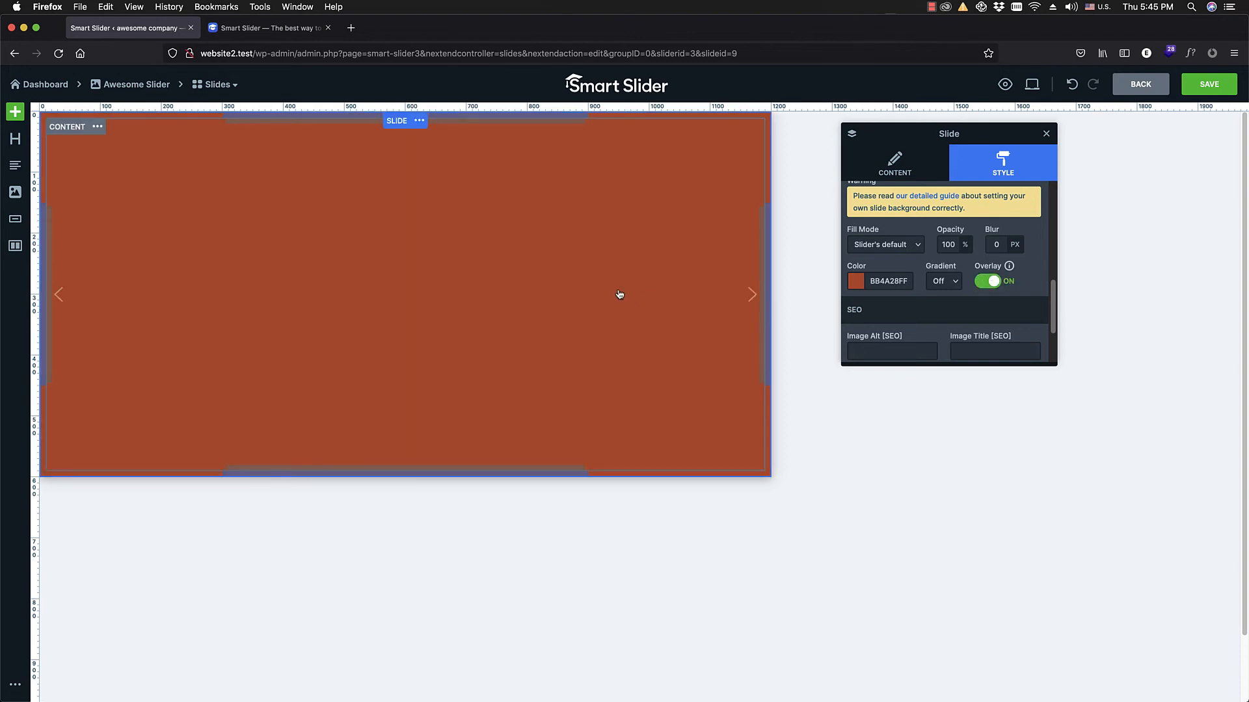
Step: Try 10% background opacity on the tomatoes slide and restore it to 100%
mouse_move(965, 253)
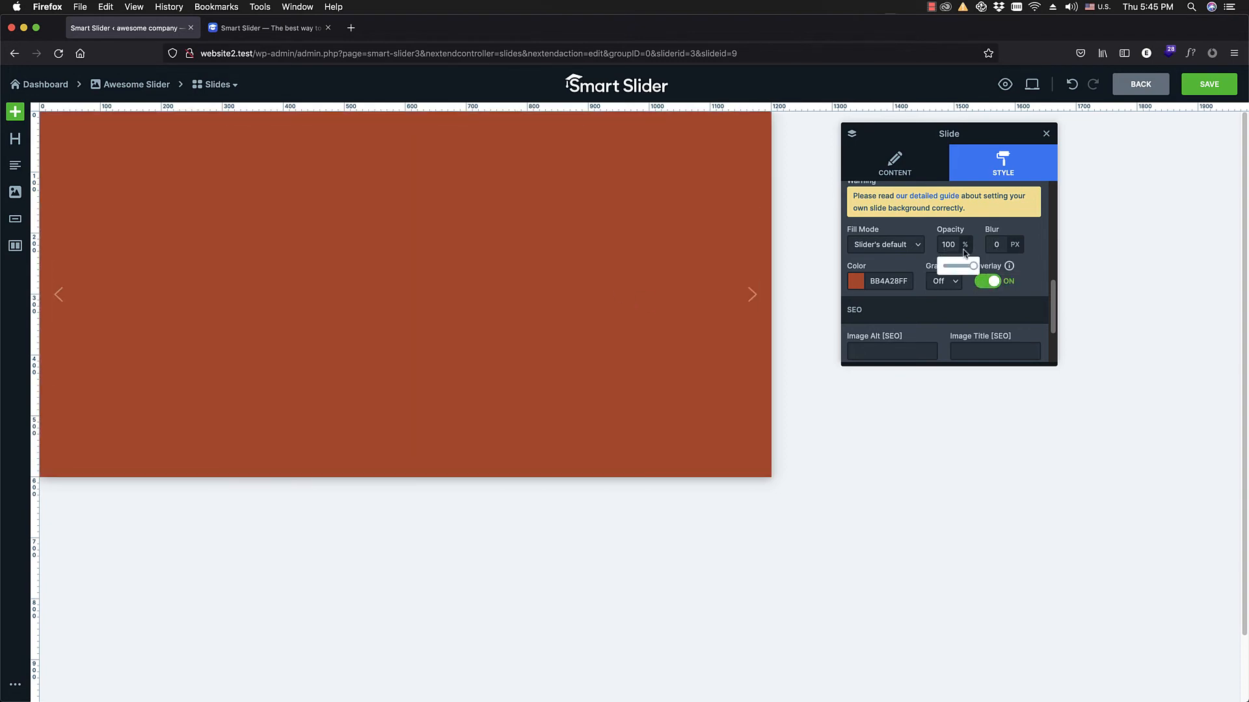
left_click_drag(963, 268, 945, 266)
mouse_move(962, 249)
scroll(1031, 267, "up", 3)
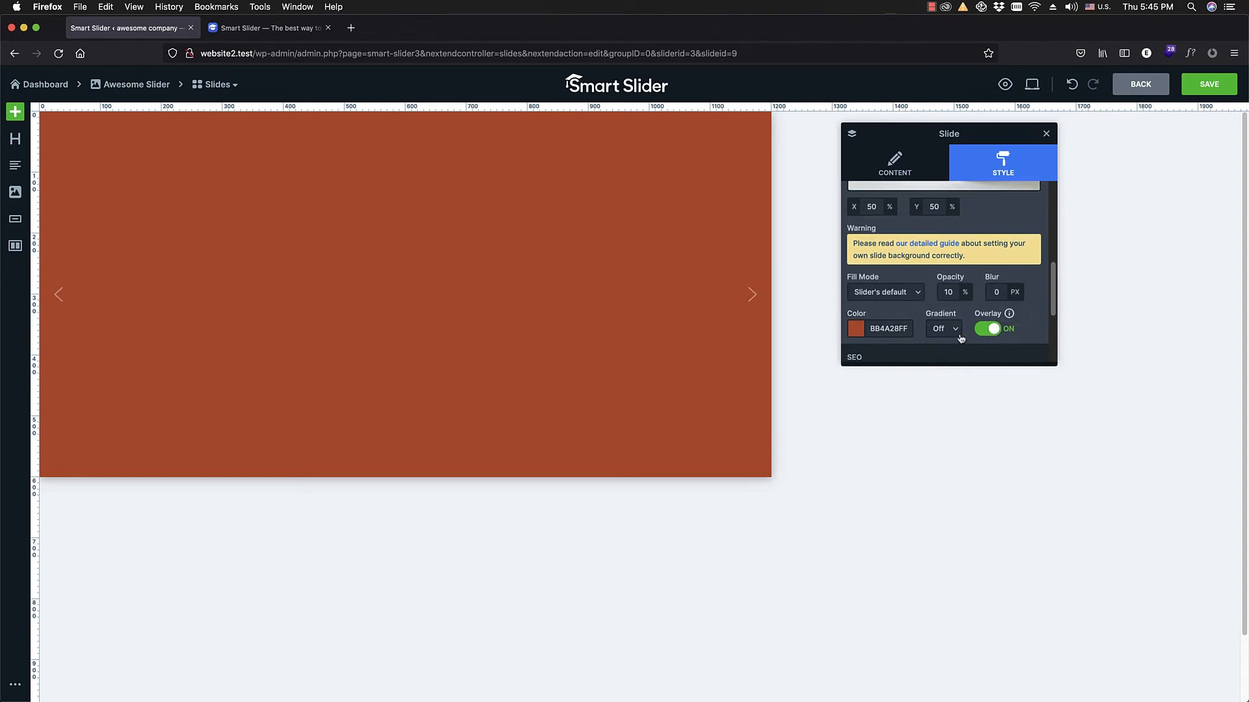
mouse_move(960, 300)
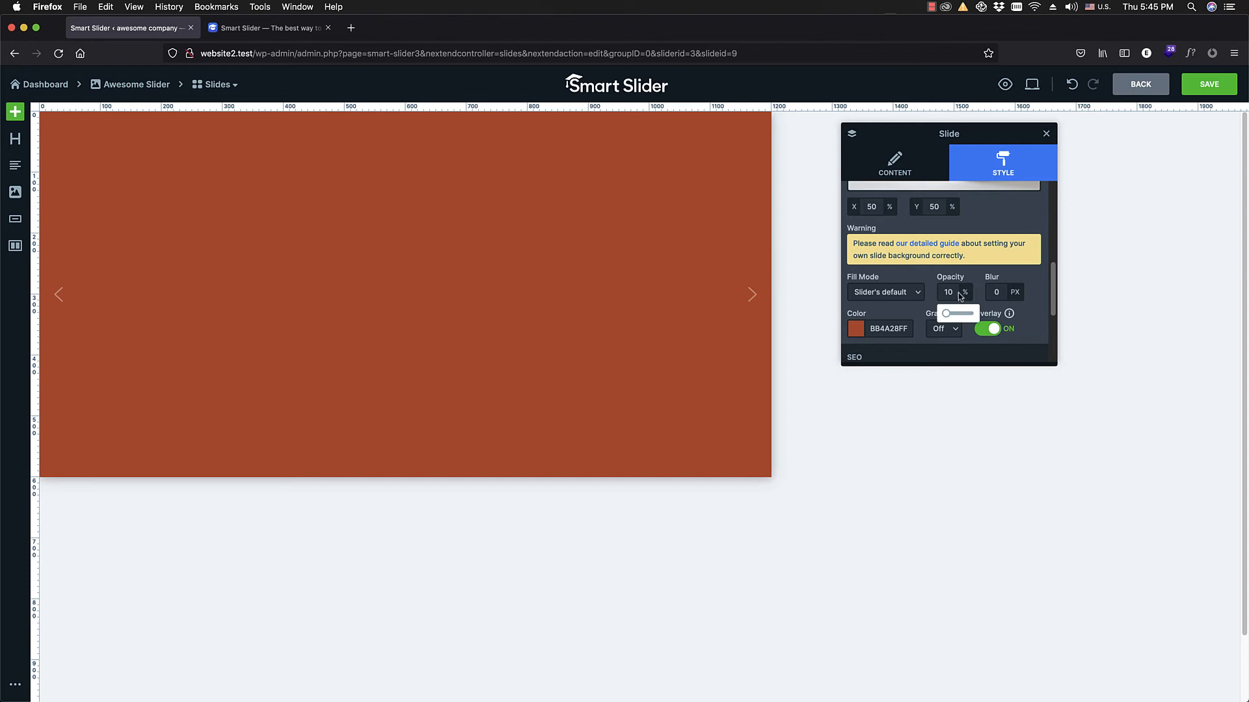
left_click_drag(947, 313, 1002, 327)
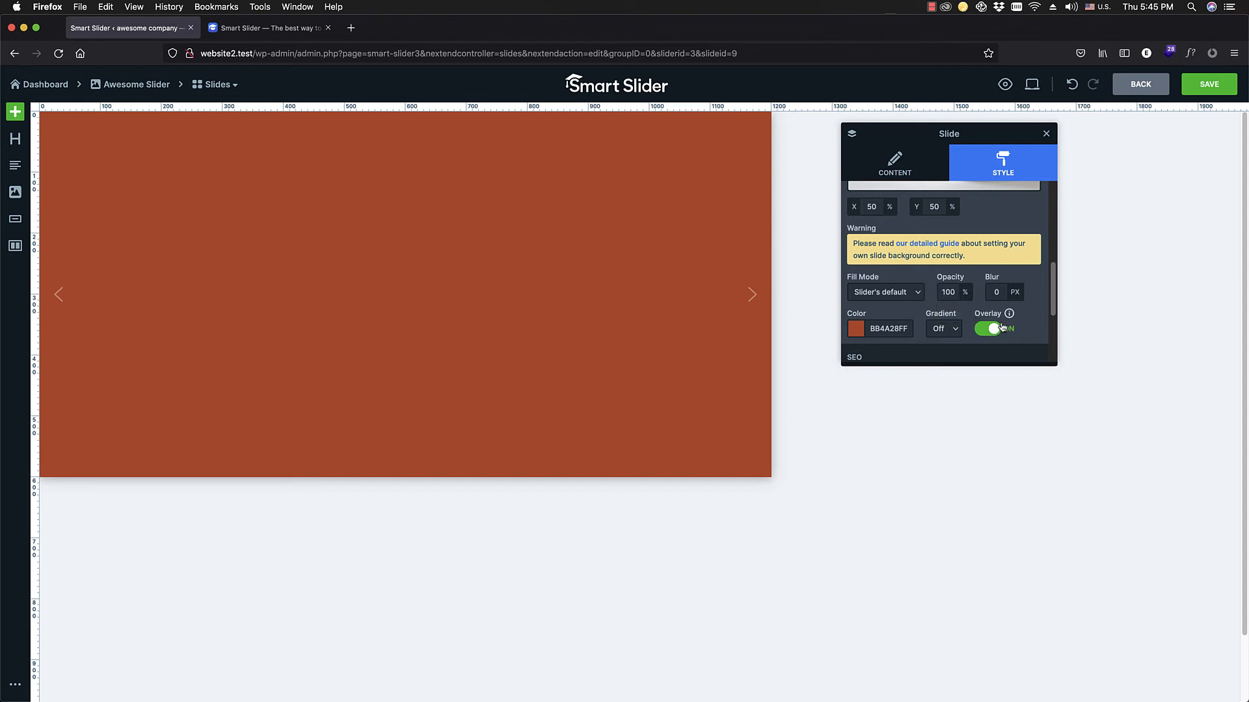
Step: Try semi-transparent overlay colors on the tomatoes slide: red-brown BB4A28C1, followed by pink E264AFB6
left_click(856, 330)
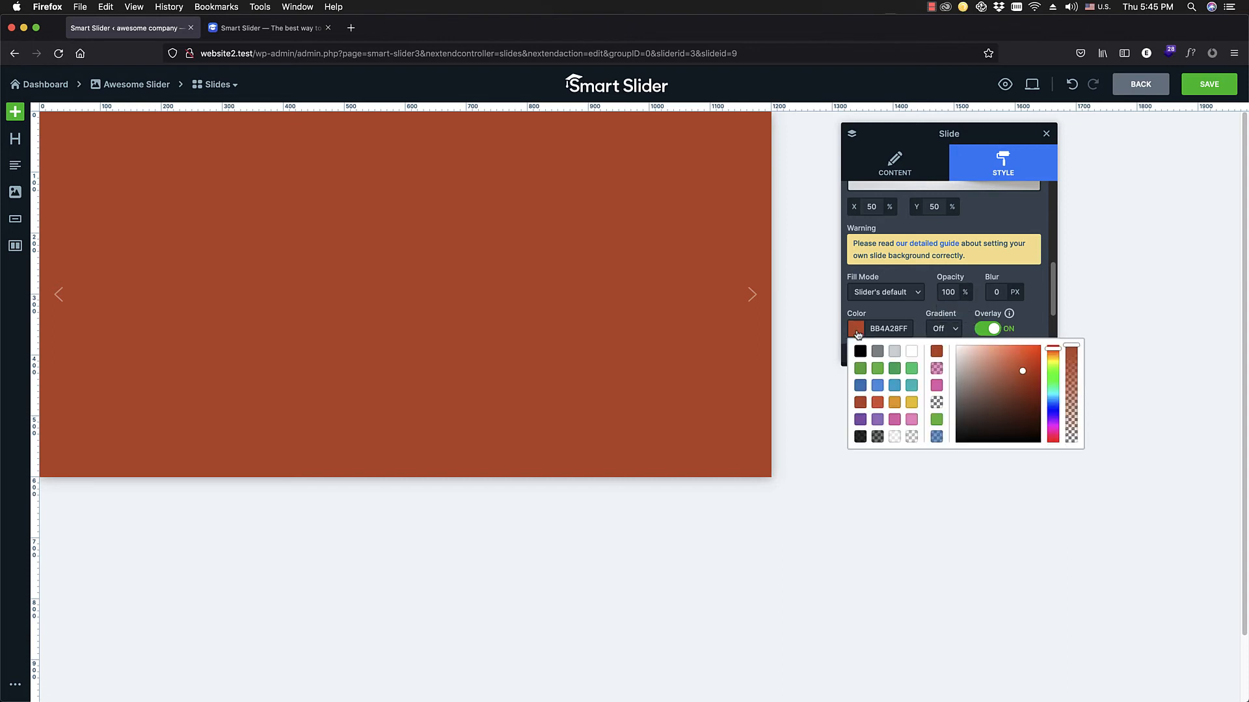
mouse_move(1070, 377)
left_mouse_down()
mouse_move(1070, 429)
mouse_move(1069, 369)
left_mouse_up()
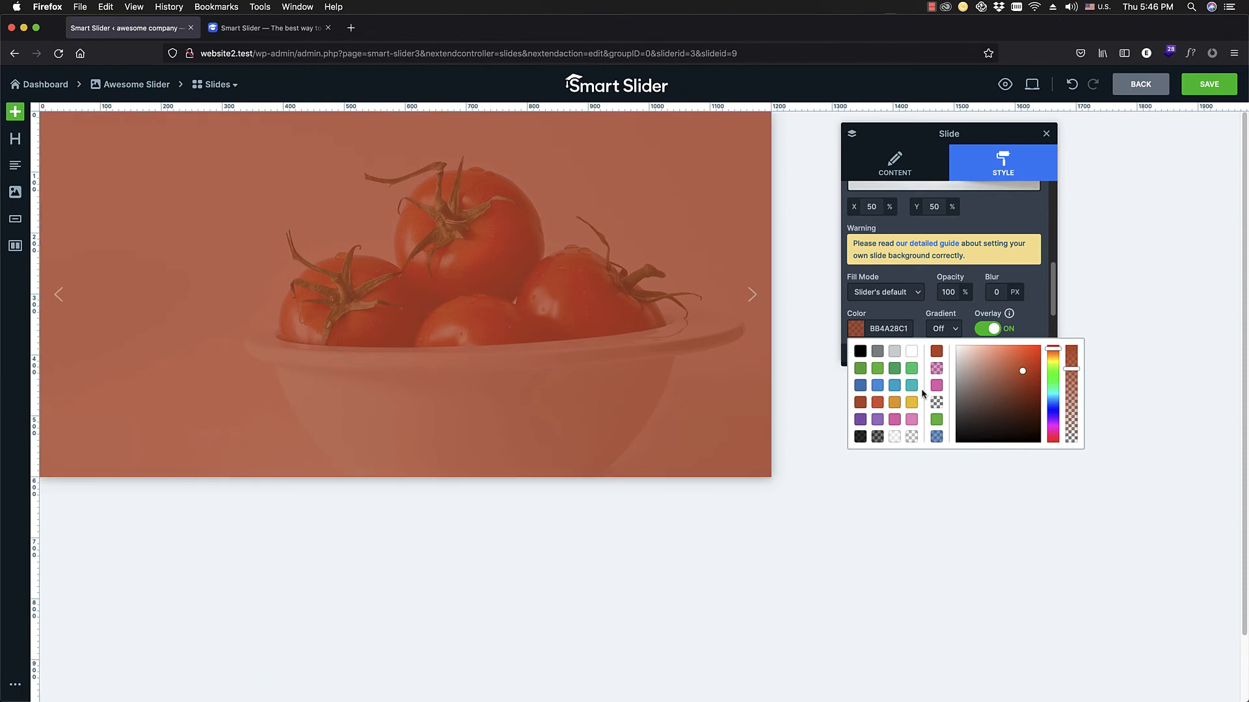
left_click(896, 420)
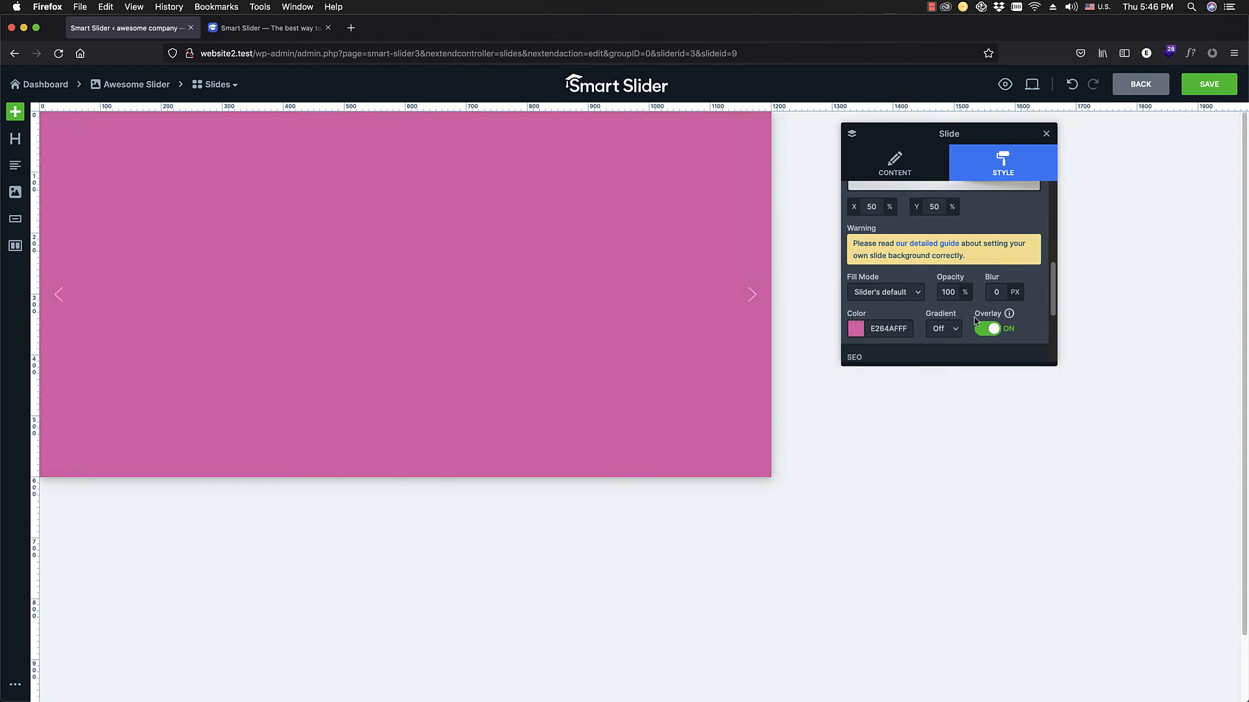
left_click(856, 329)
left_click_drag(1072, 357, 1070, 376)
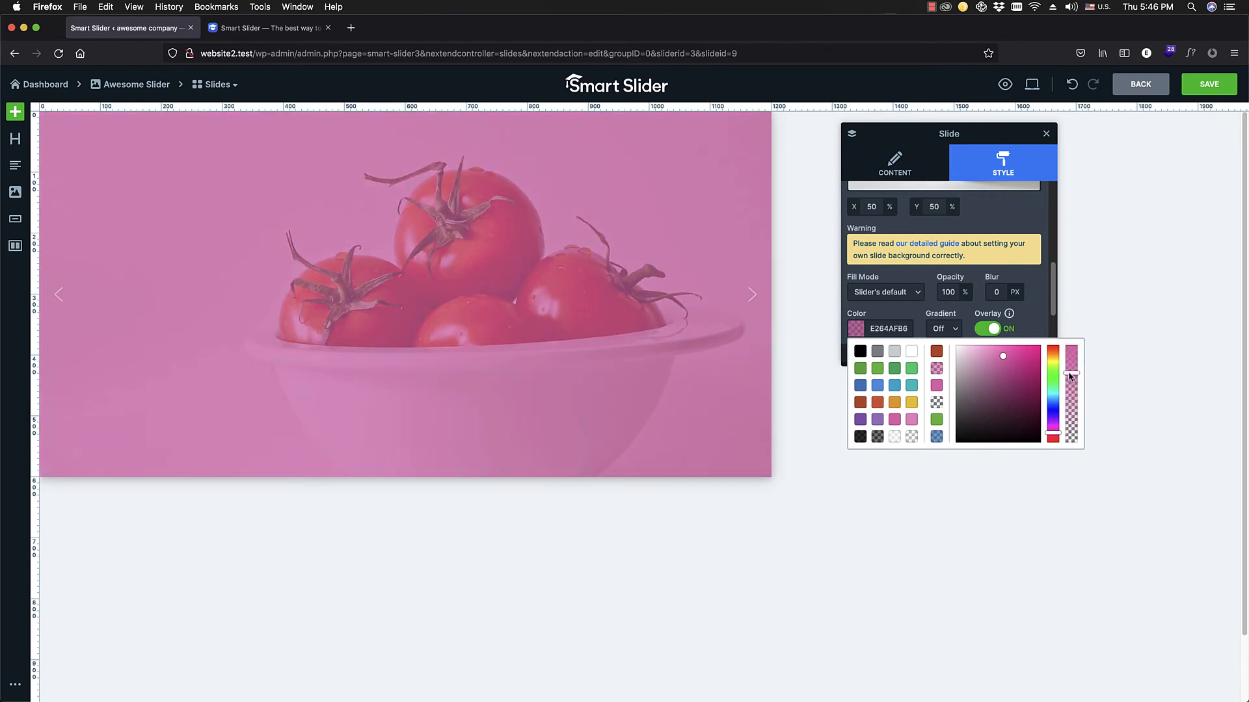
Step: Set the tomatoes slide's overlay to semi-transparent red-brown BB4A28BC and save the slide
left_click(860, 404)
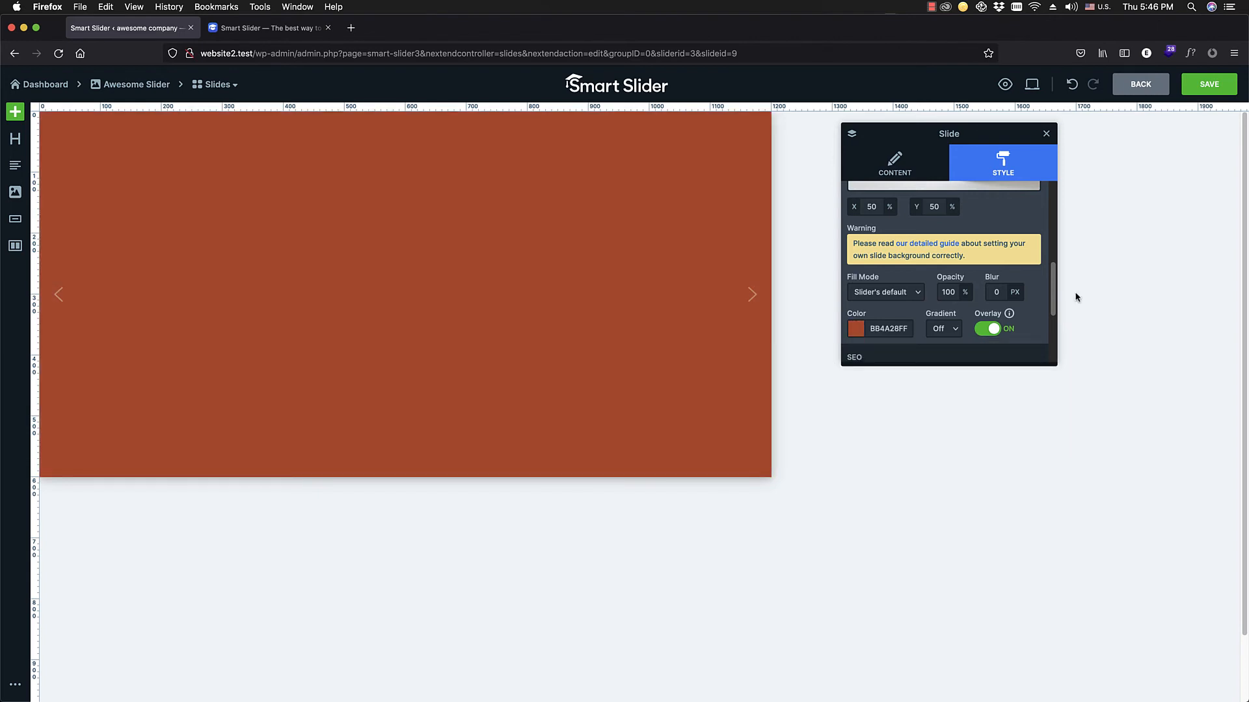
left_click(856, 329)
left_click_drag(1068, 397, 1071, 371)
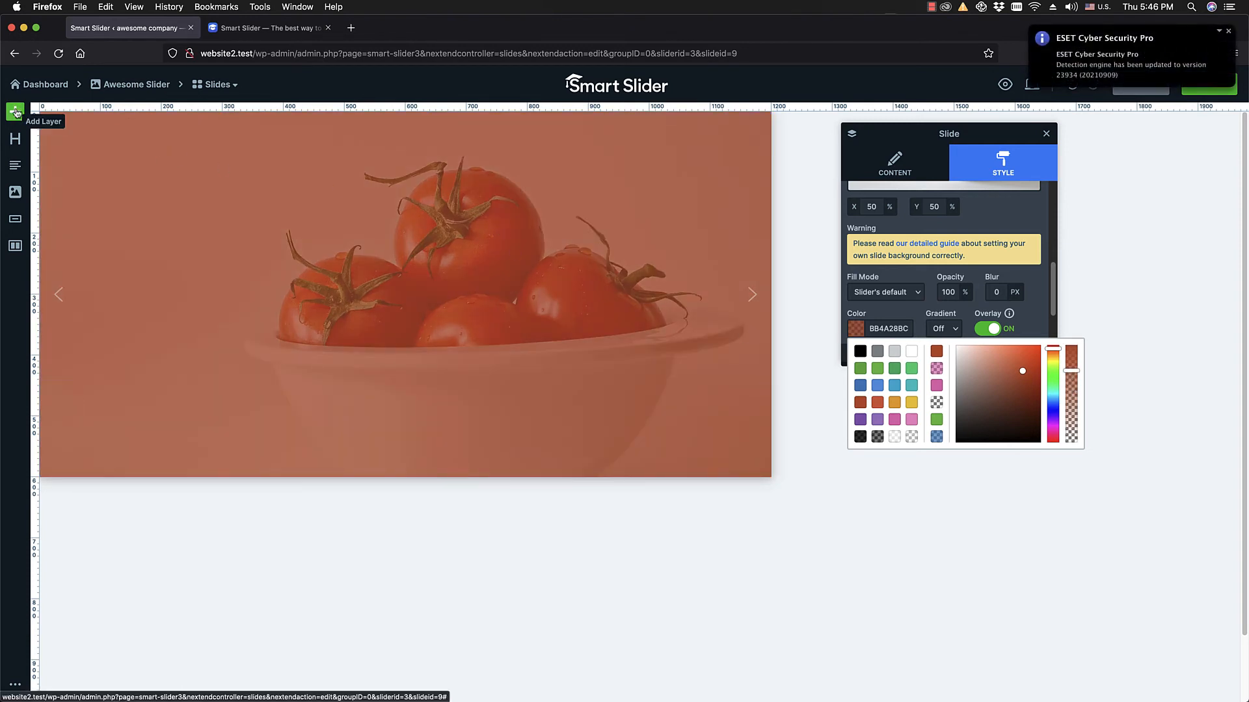
left_click(1228, 31)
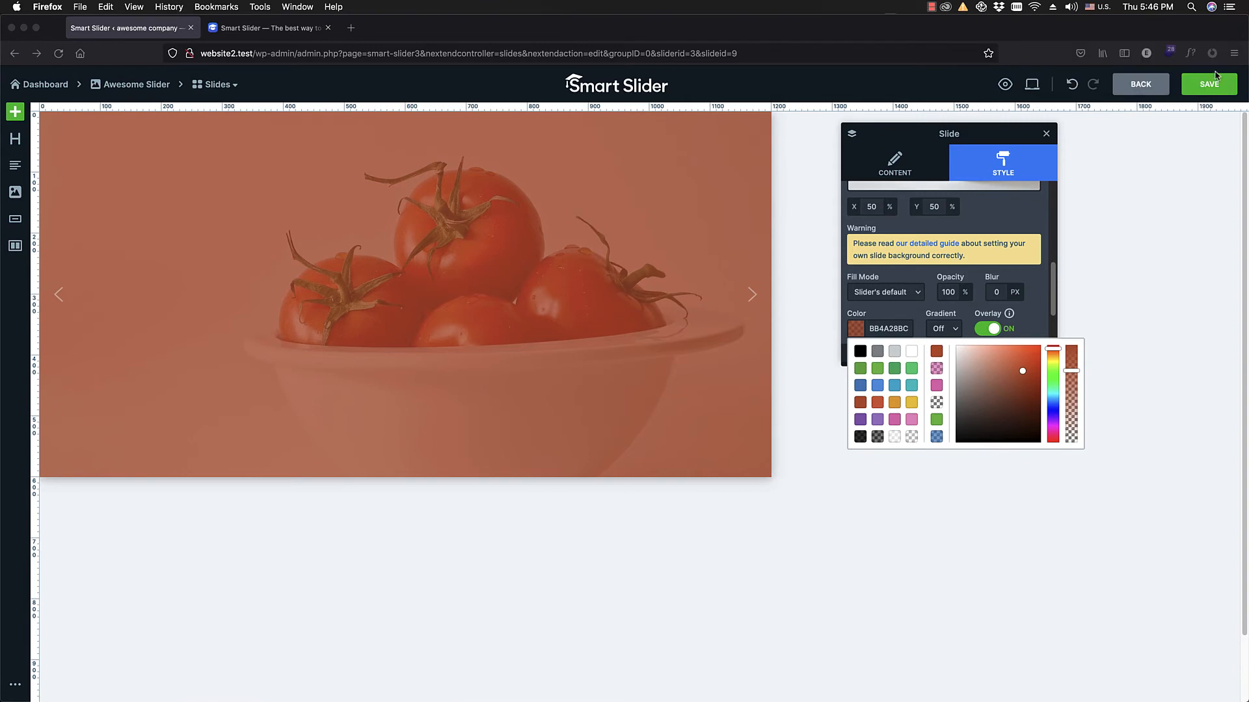
left_click(1213, 86)
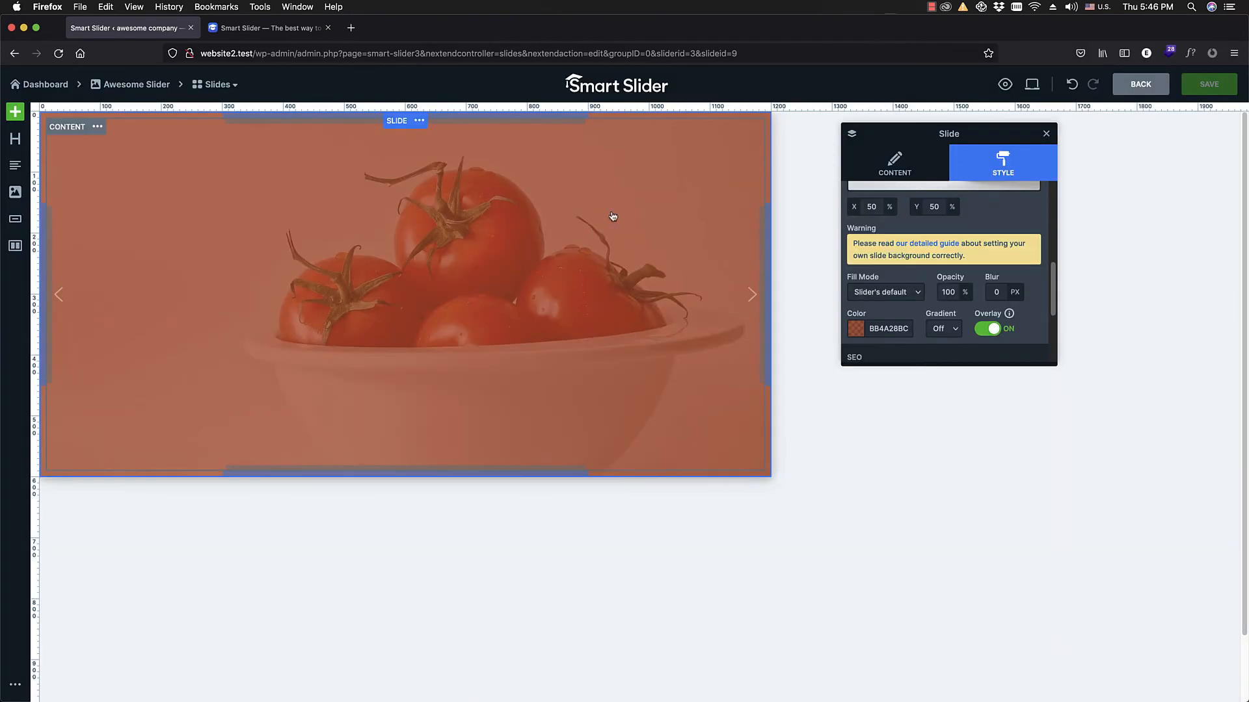
Step: Leave the slide editor, open the website's front page and advance the slider to the figs slide
left_click(128, 85)
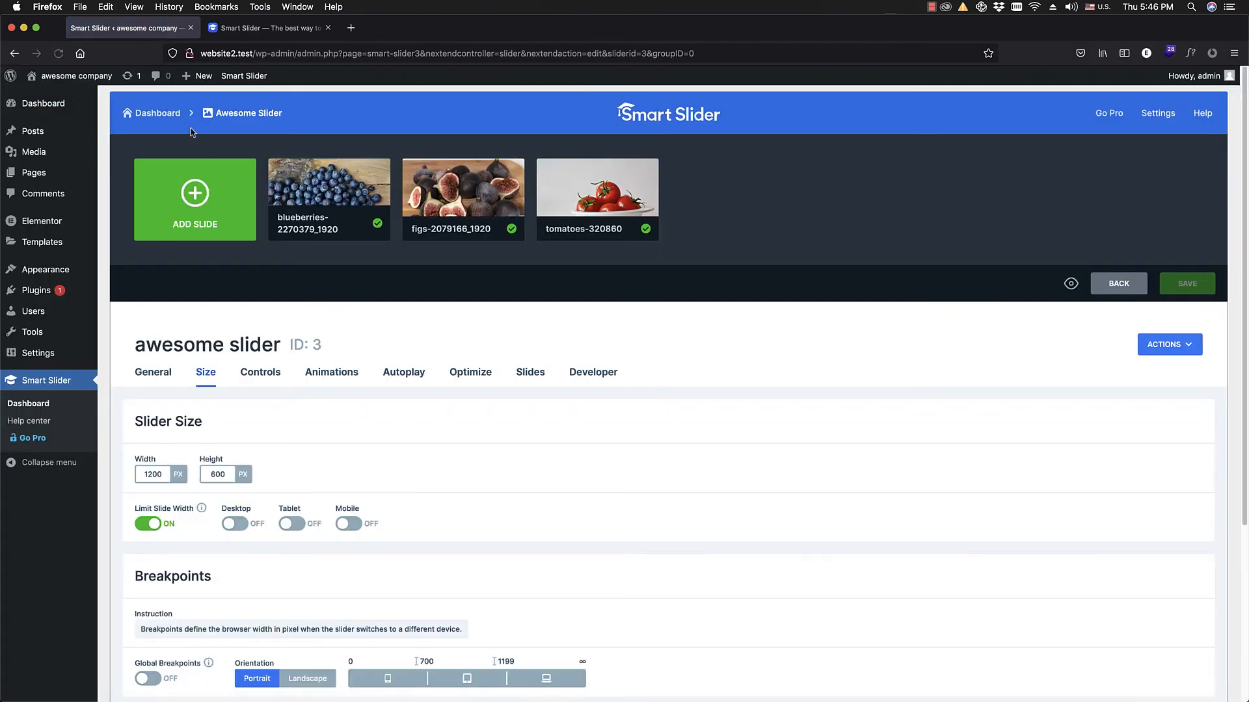
left_click(58, 76)
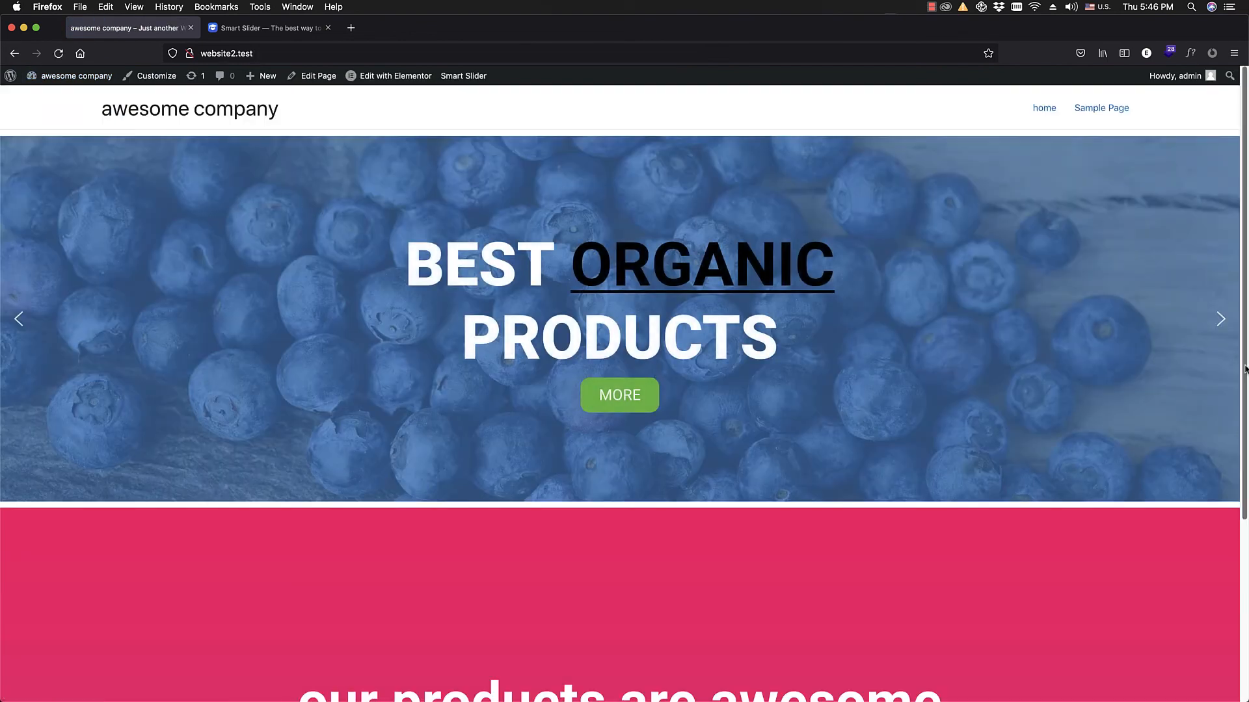
left_click(1221, 327)
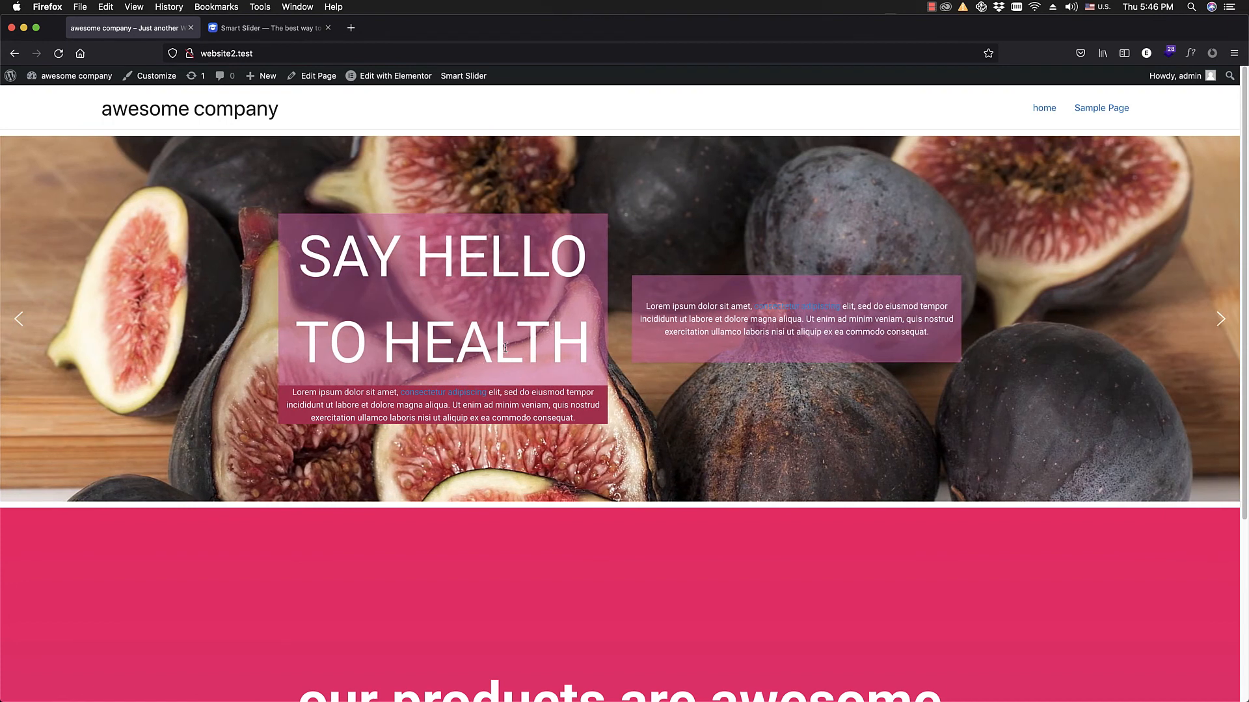
Step: Check the figs slide in the responsive preview at about 670 px and 724 px viewport widths
scroll(507, 345, "down", 1)
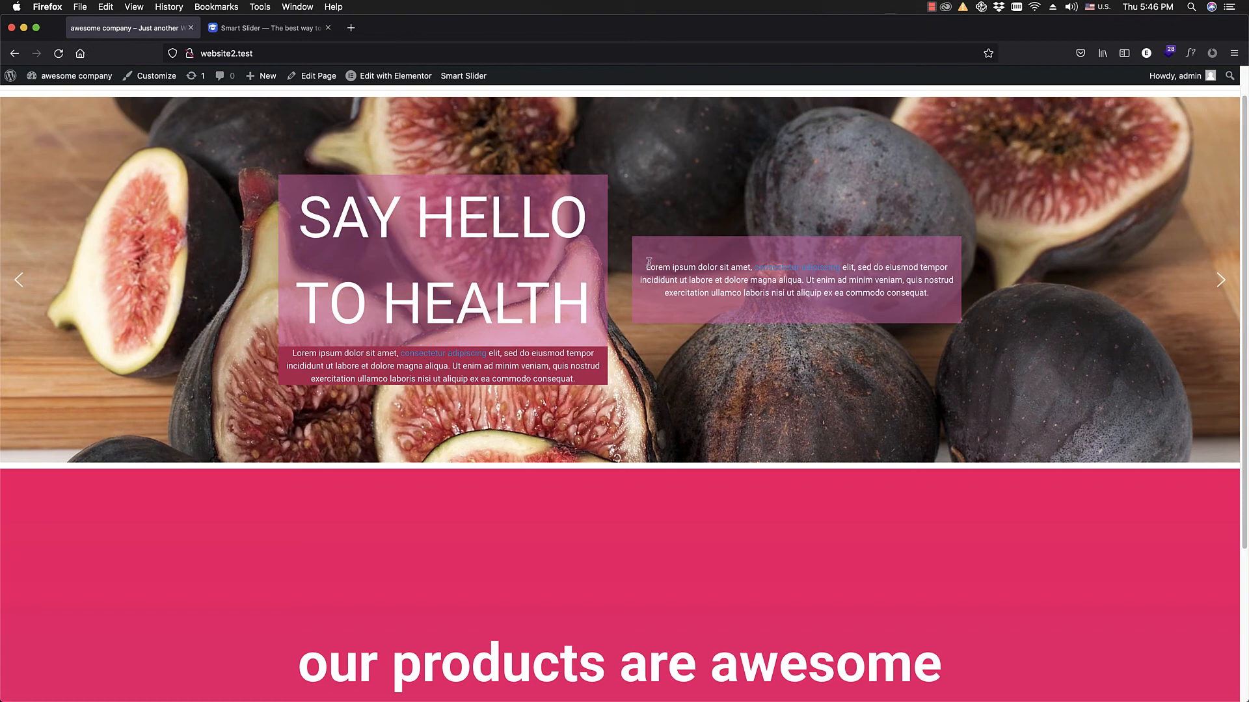
key("alt+super+m")
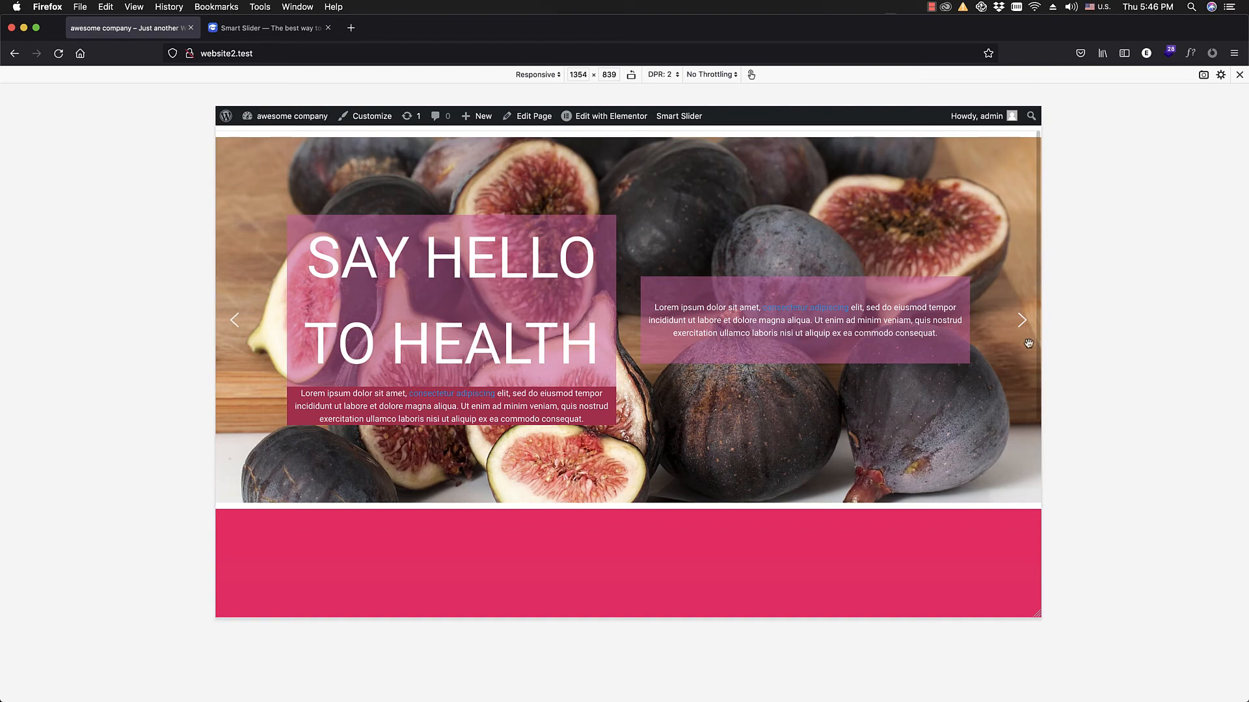
left_click_drag(1041, 348, 832, 401)
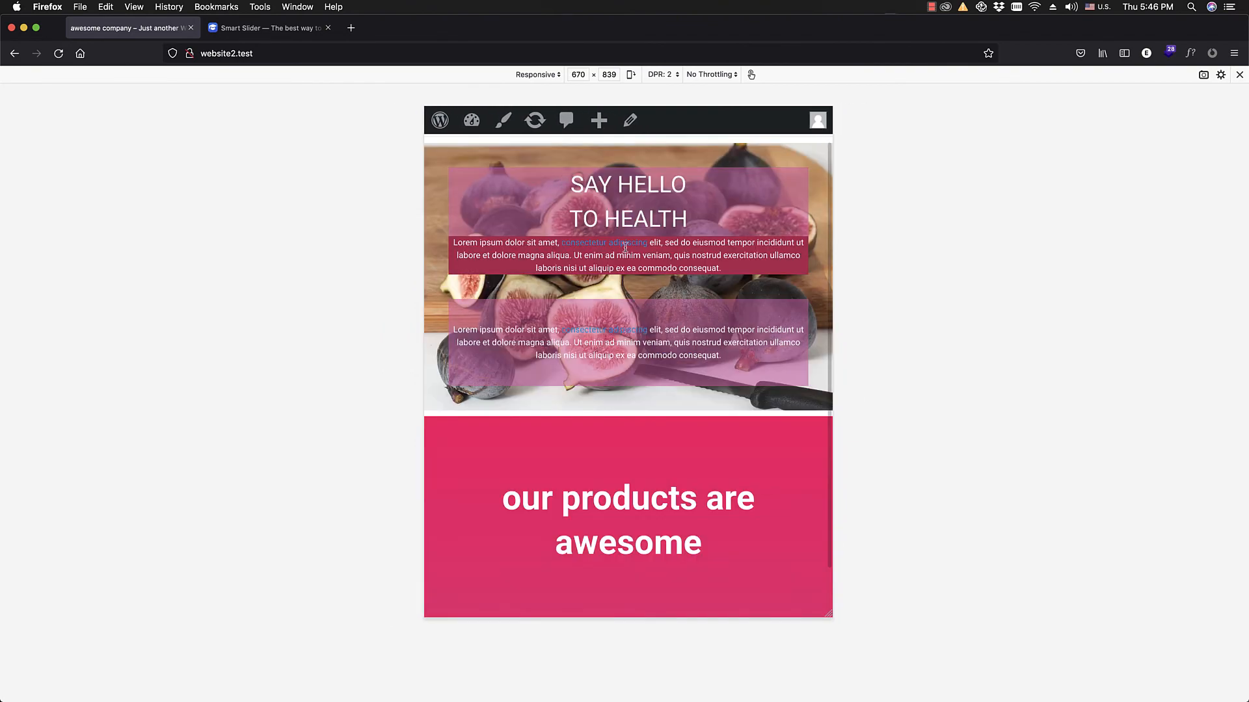
left_click_drag(834, 277, 851, 341)
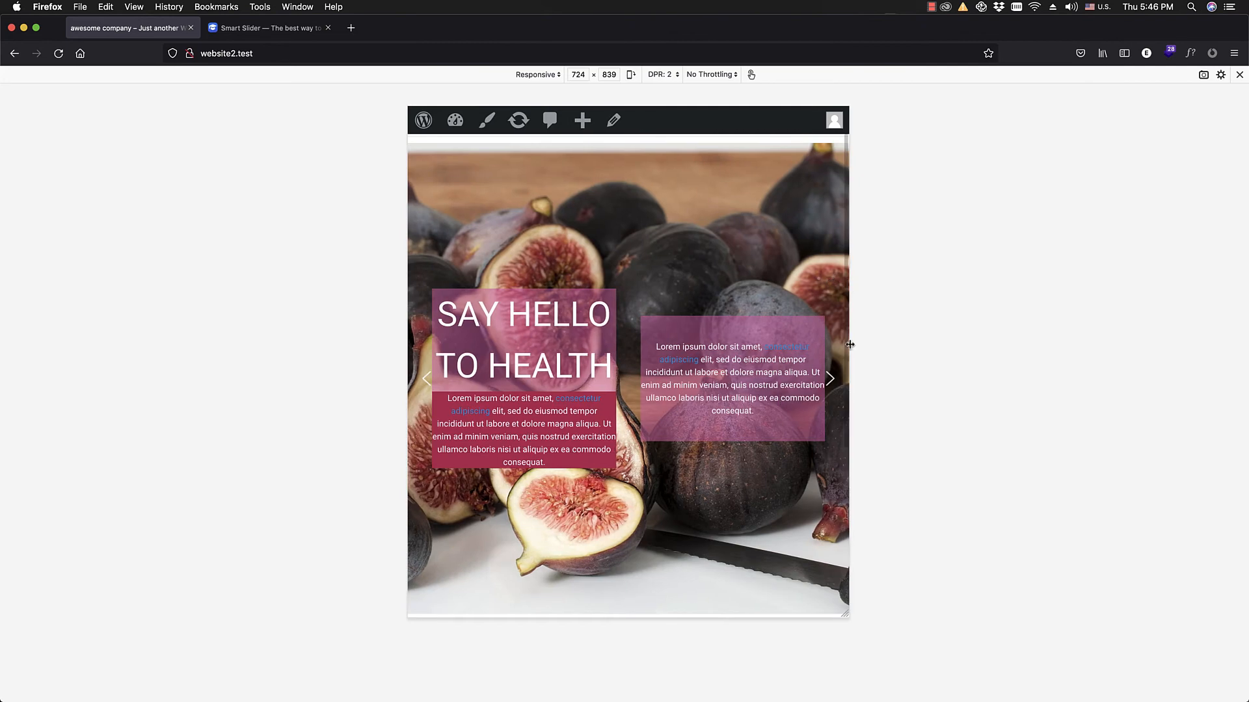
Step: Advance the slider through its next two slides at the narrow viewport width and close the responsive preview
left_click(832, 382)
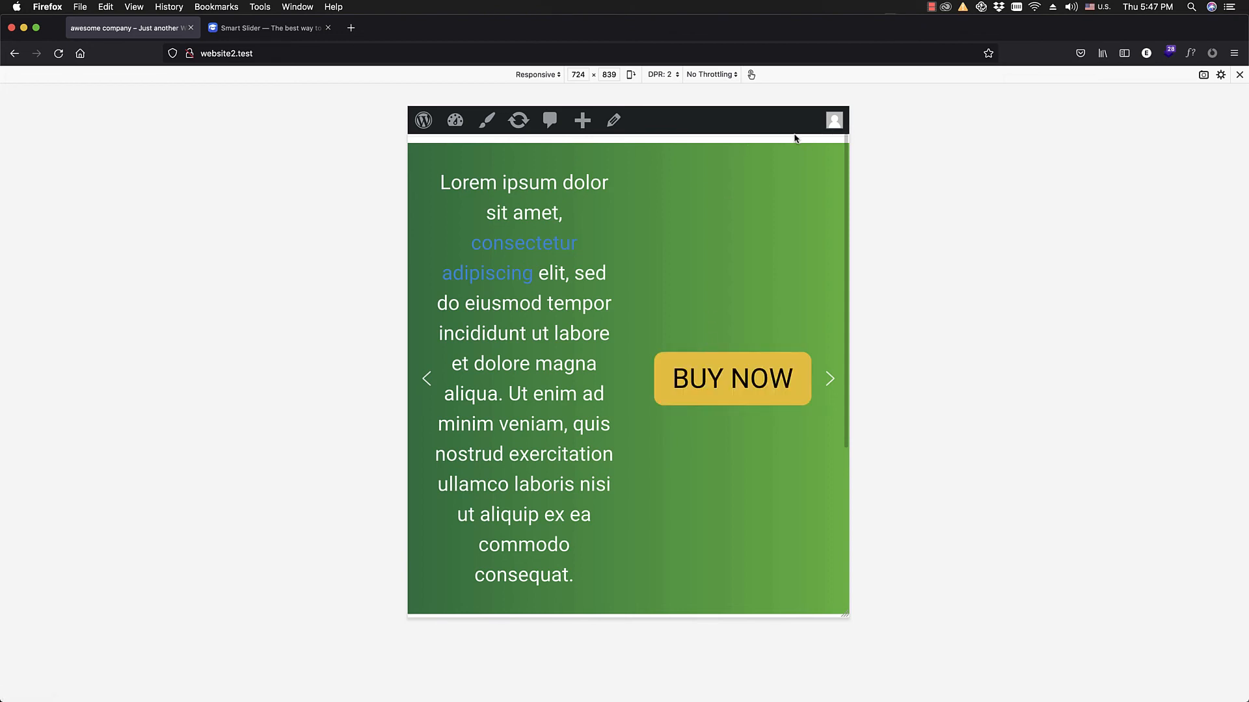
left_click(831, 387)
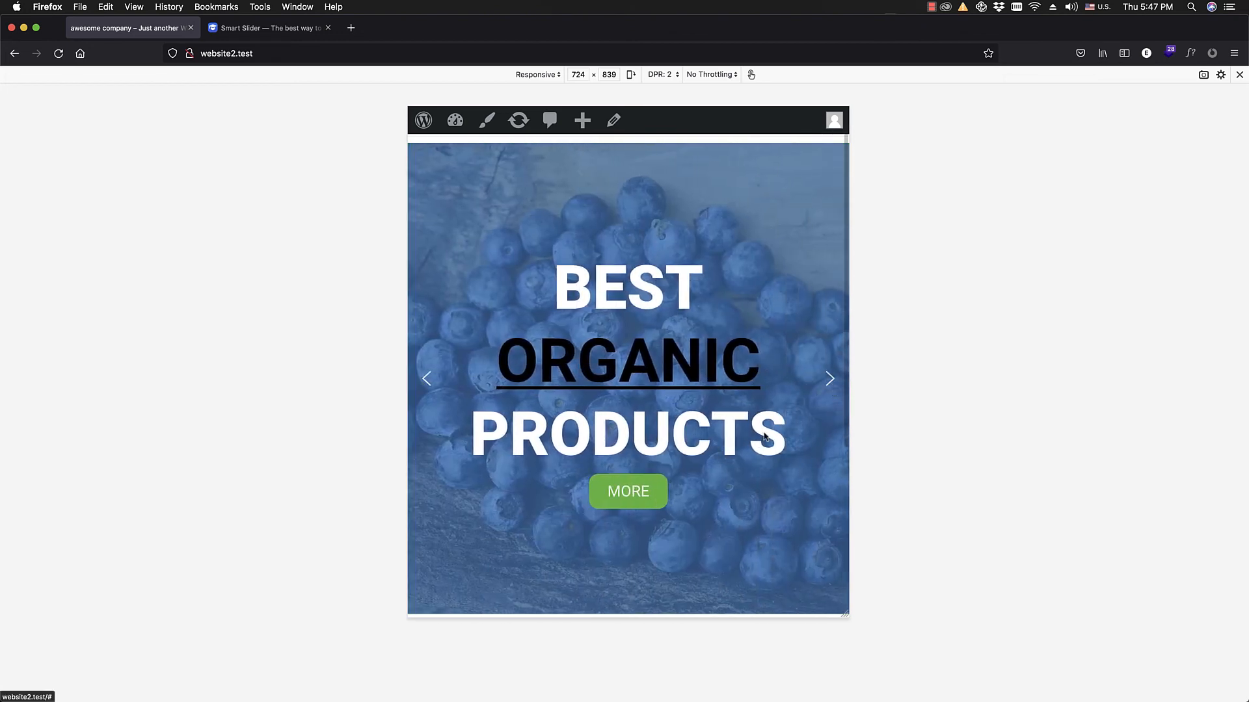
left_click(1240, 75)
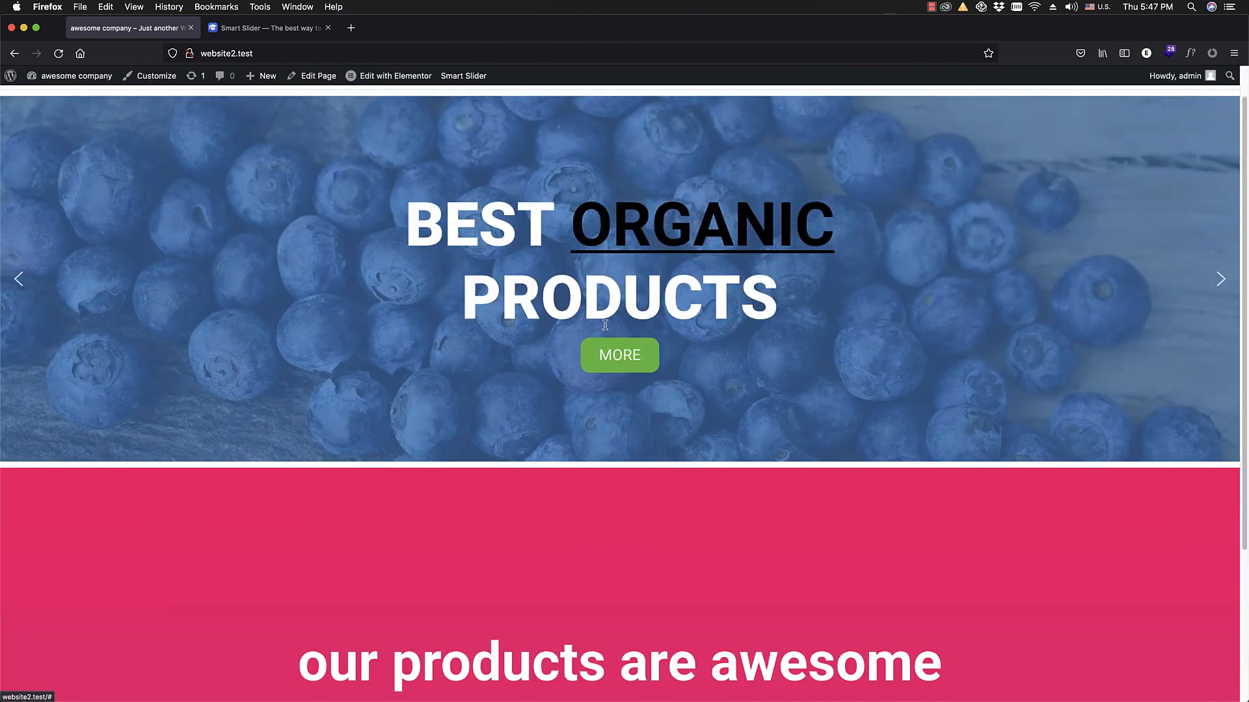
Step: Edit the front page with Elementor and insert "awesome slider" in its Smart Slider widget
left_click(384, 75)
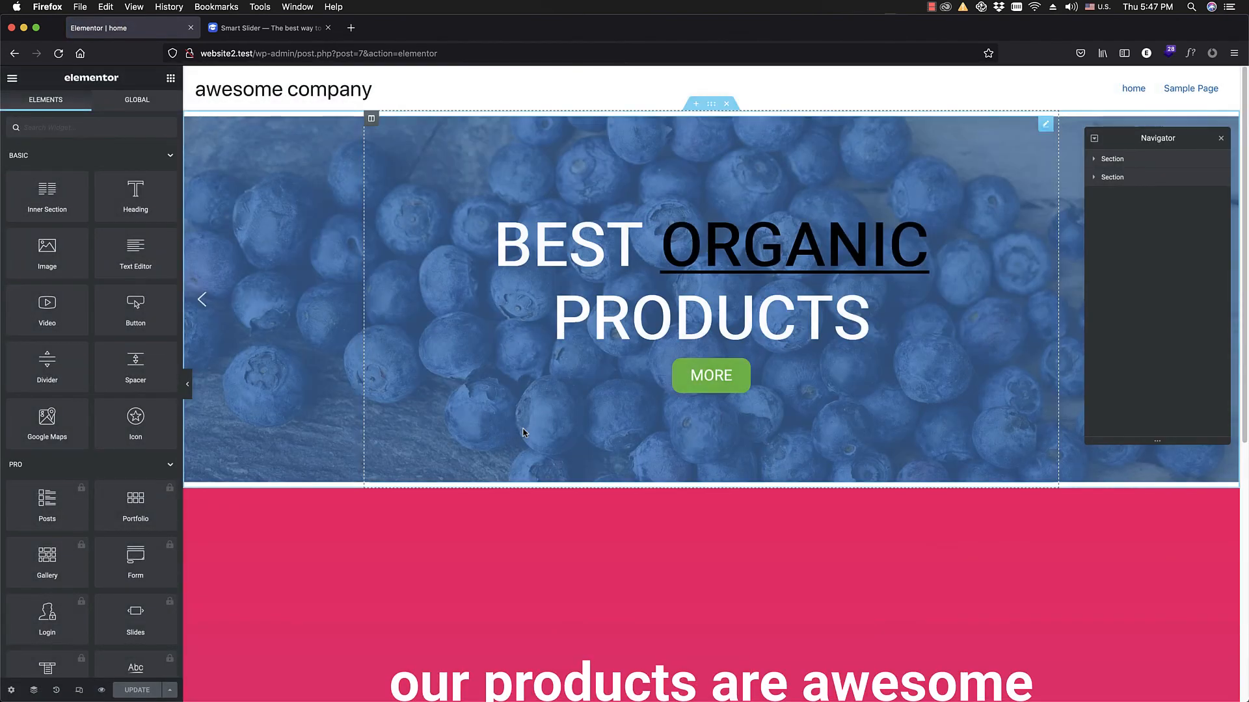
left_click(556, 255)
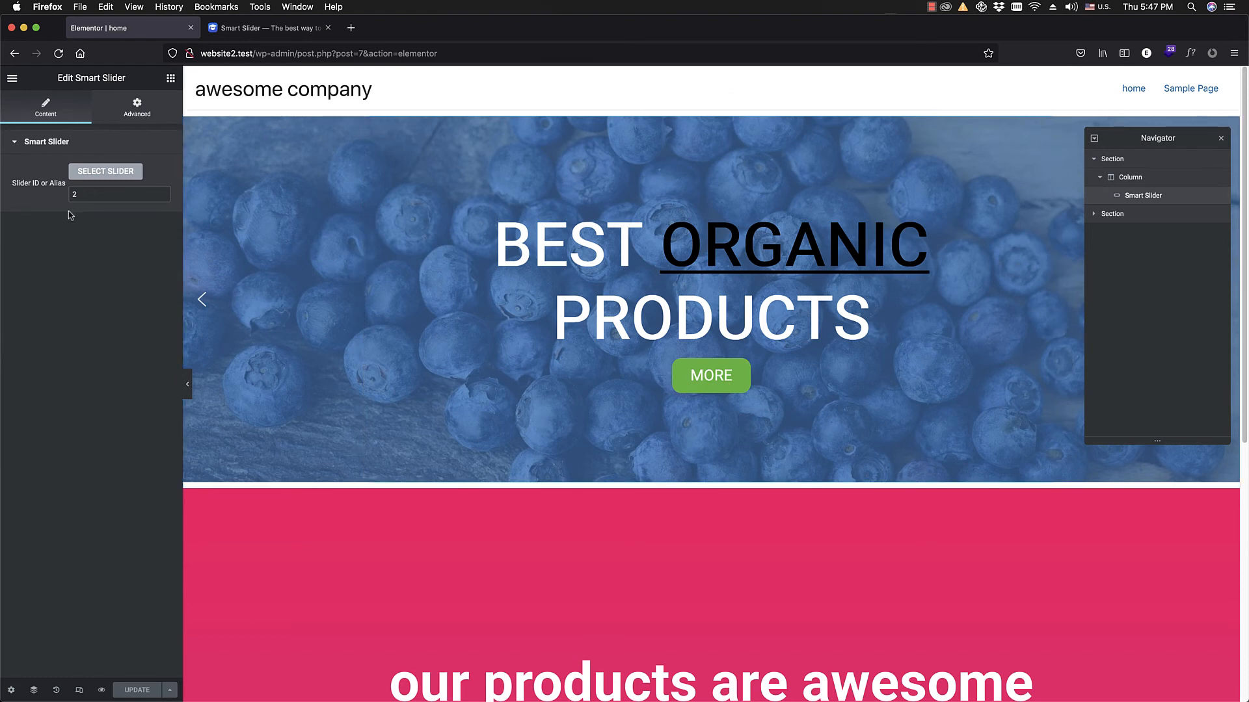
left_click(96, 172)
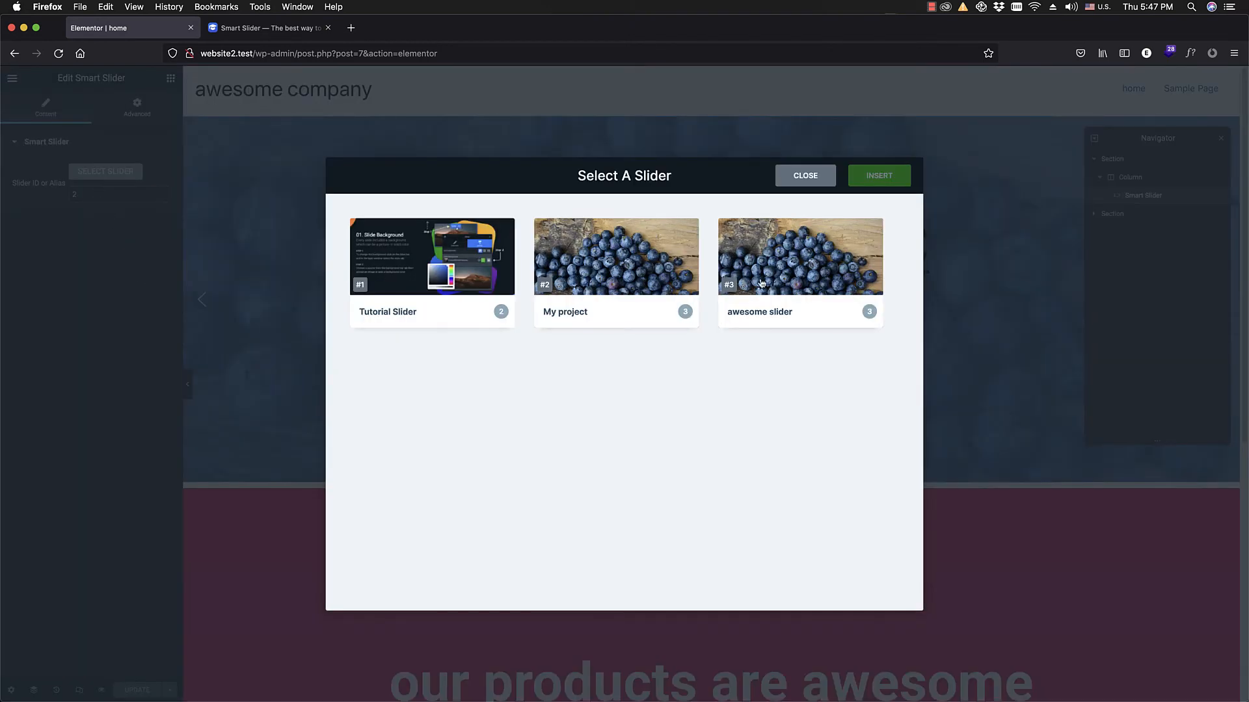
left_click(786, 275)
left_click(875, 173)
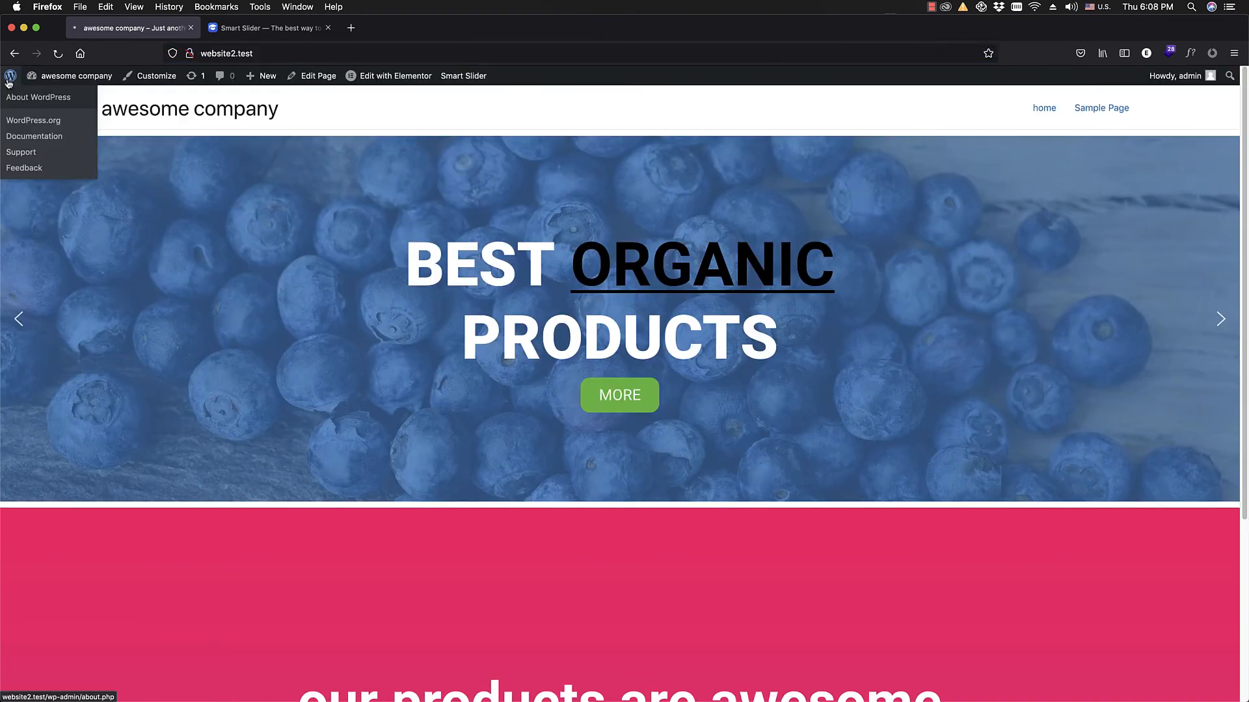
Step: Return to the WordPress admin and open "awesome slider" for editing from the Smart Slider dashboard
left_click(39, 91)
left_click(67, 378)
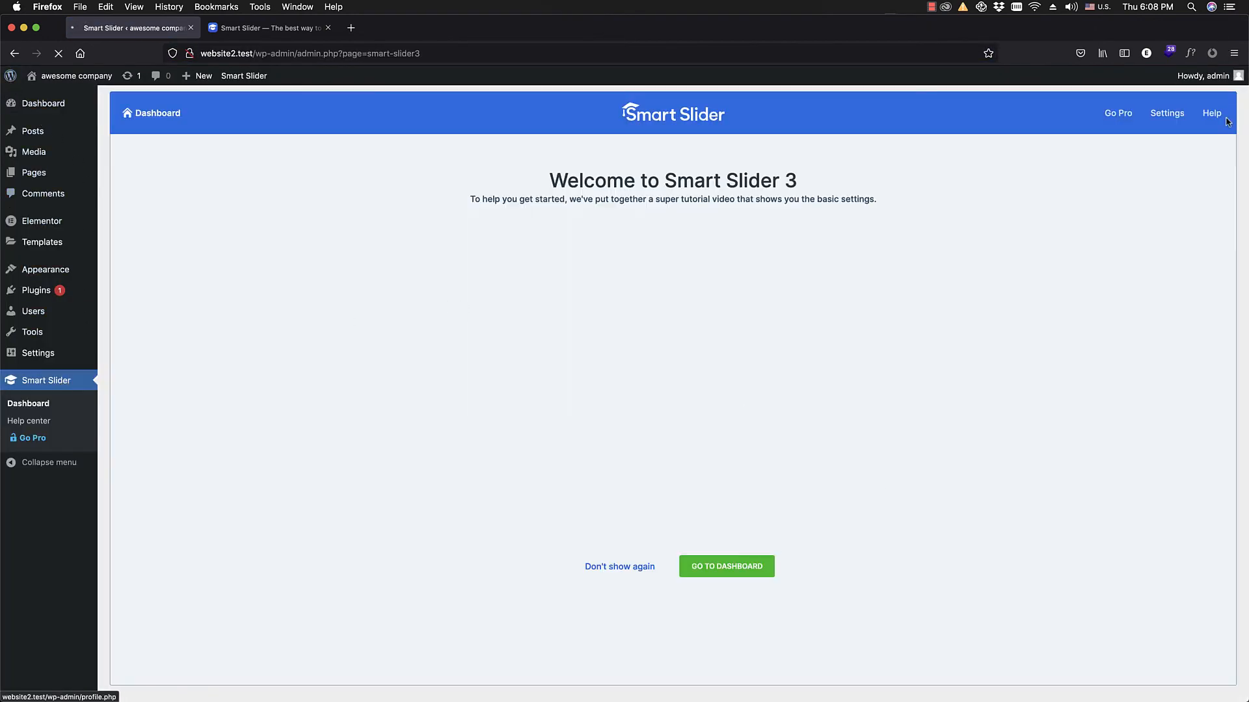
left_click(710, 569)
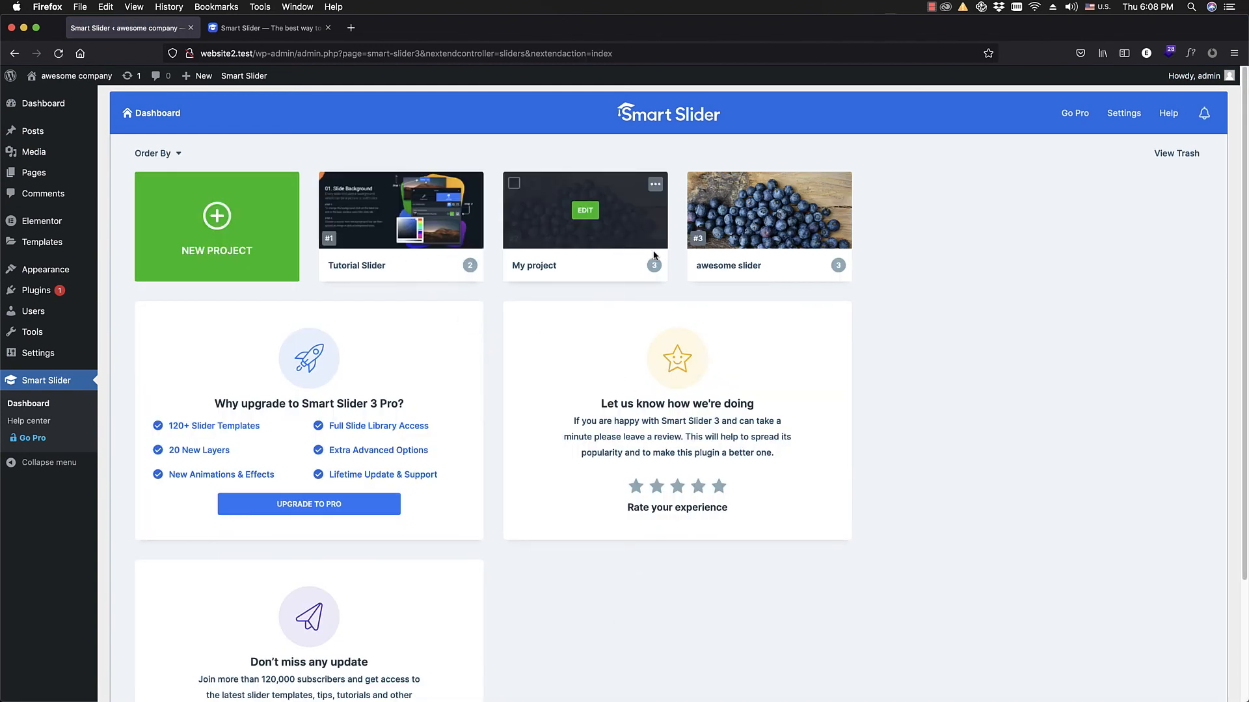
left_click(770, 210)
Step: Review the slider's size, arrow and other control settings, and its available main animation types
scroll(334, 377, "down", 5)
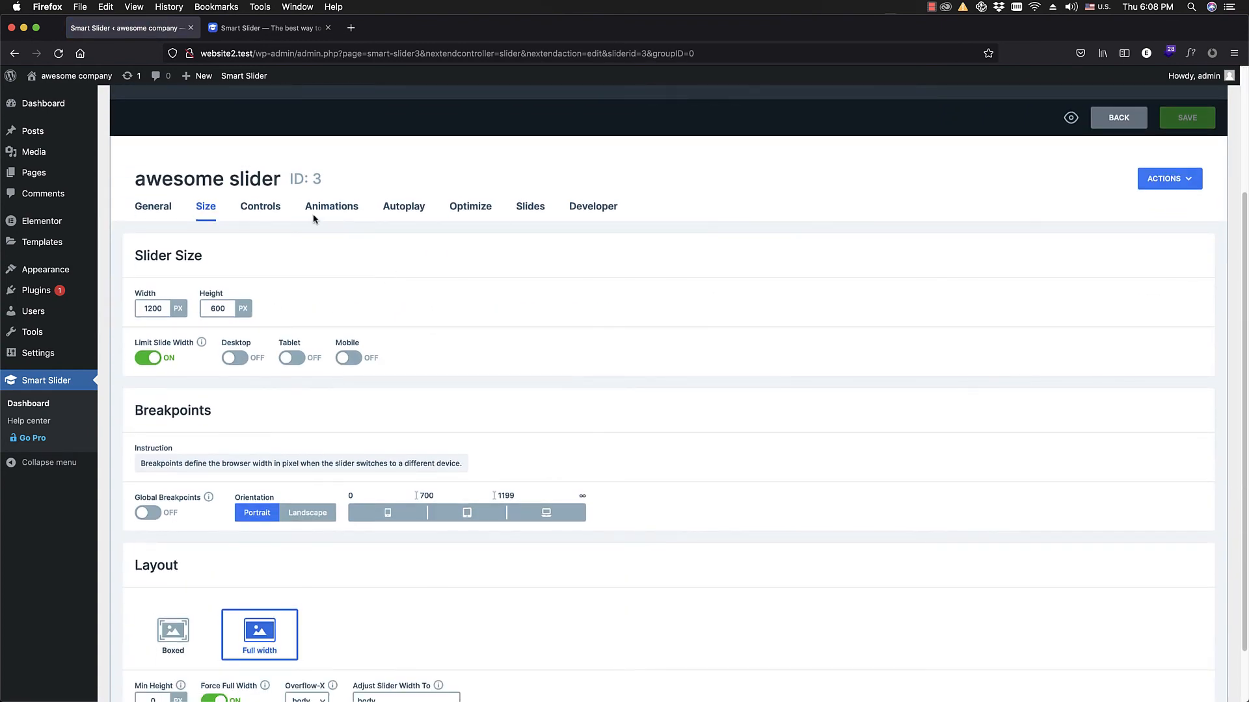
left_click(258, 207)
scroll(354, 332, "down", 3)
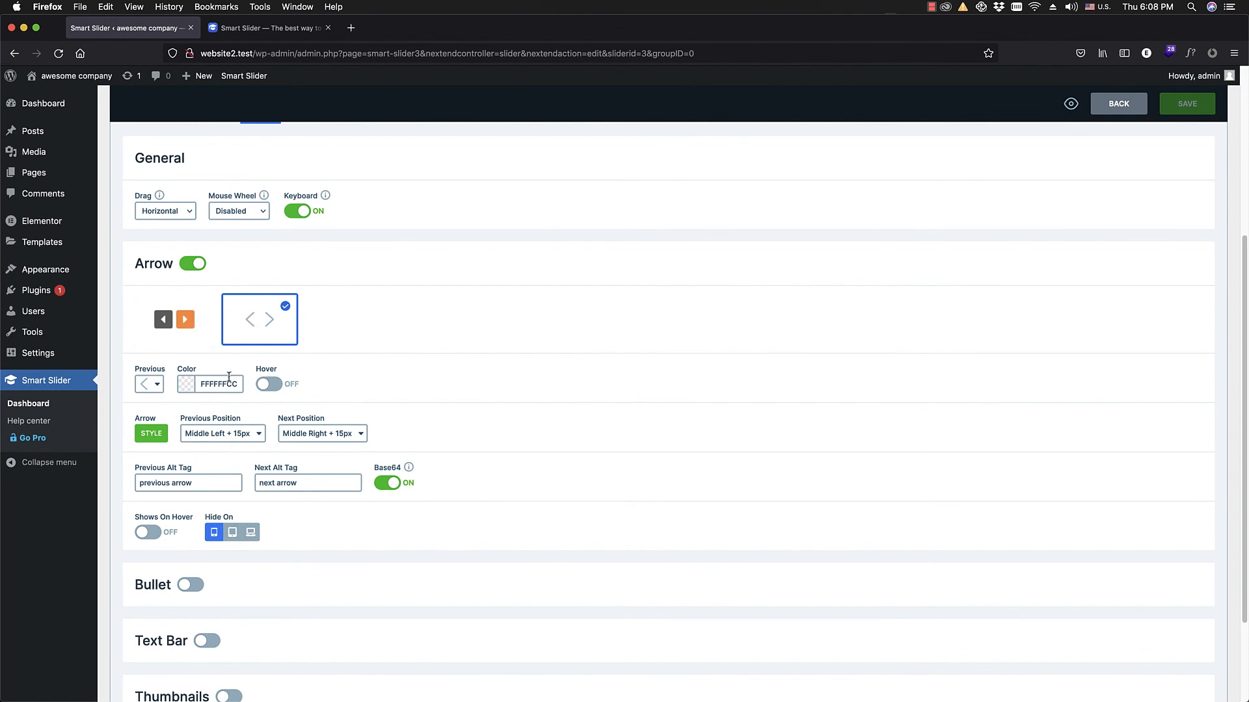
scroll(208, 378, "down", 4)
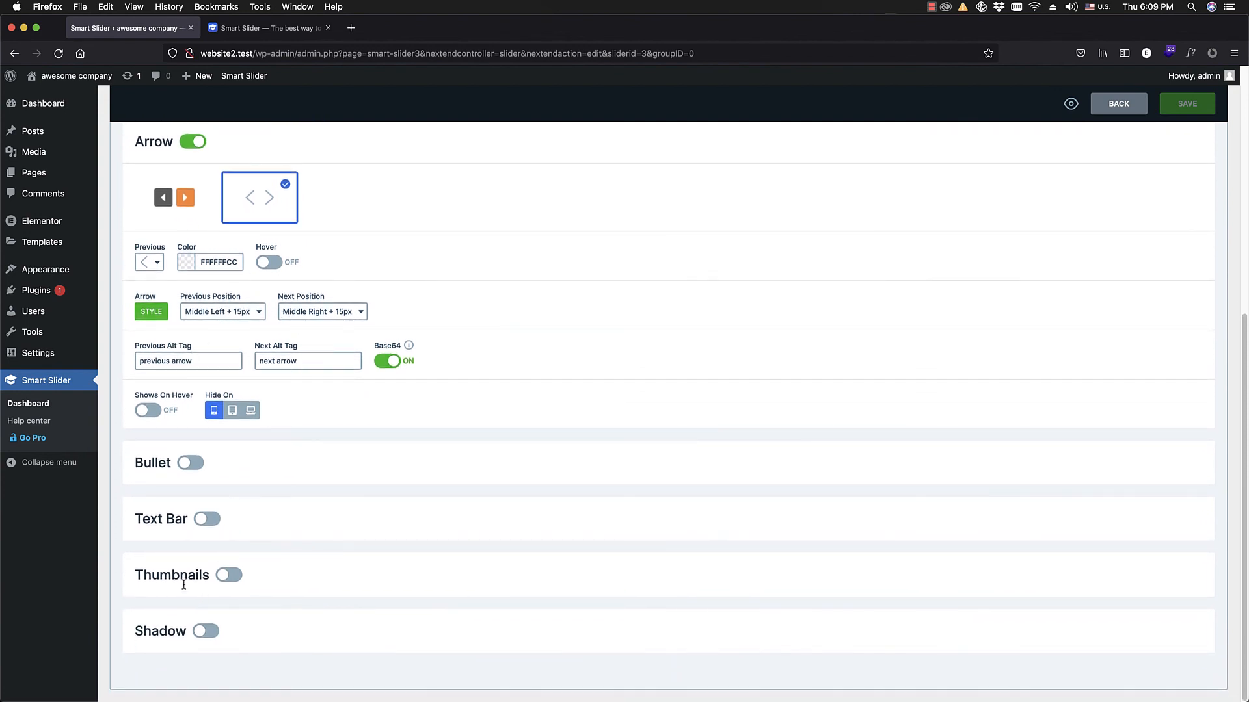
scroll(237, 573, "up", 5)
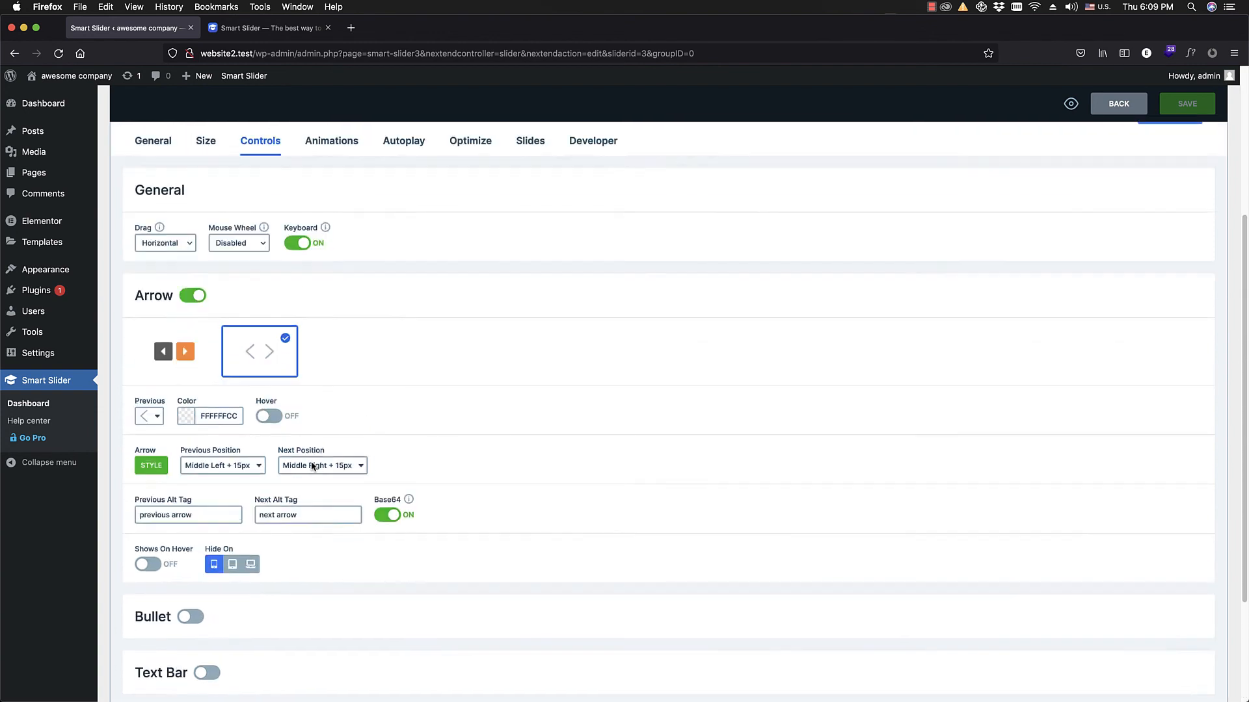
left_click(325, 247)
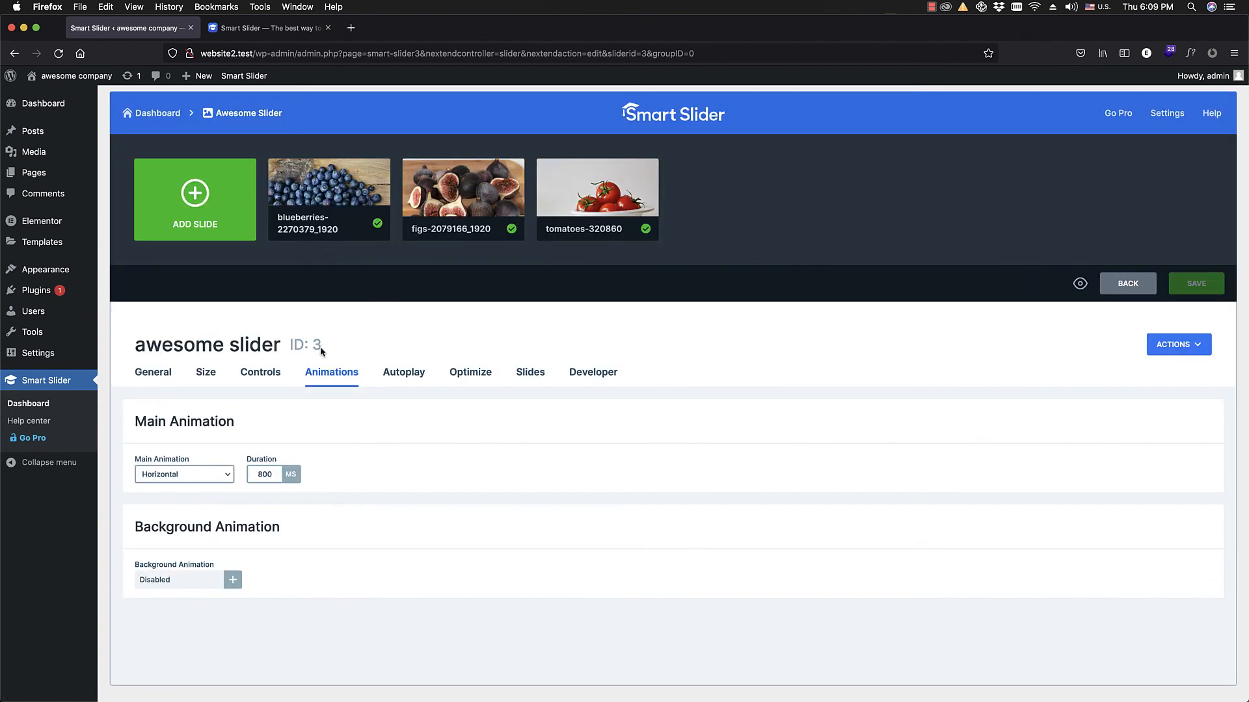
left_click(225, 479)
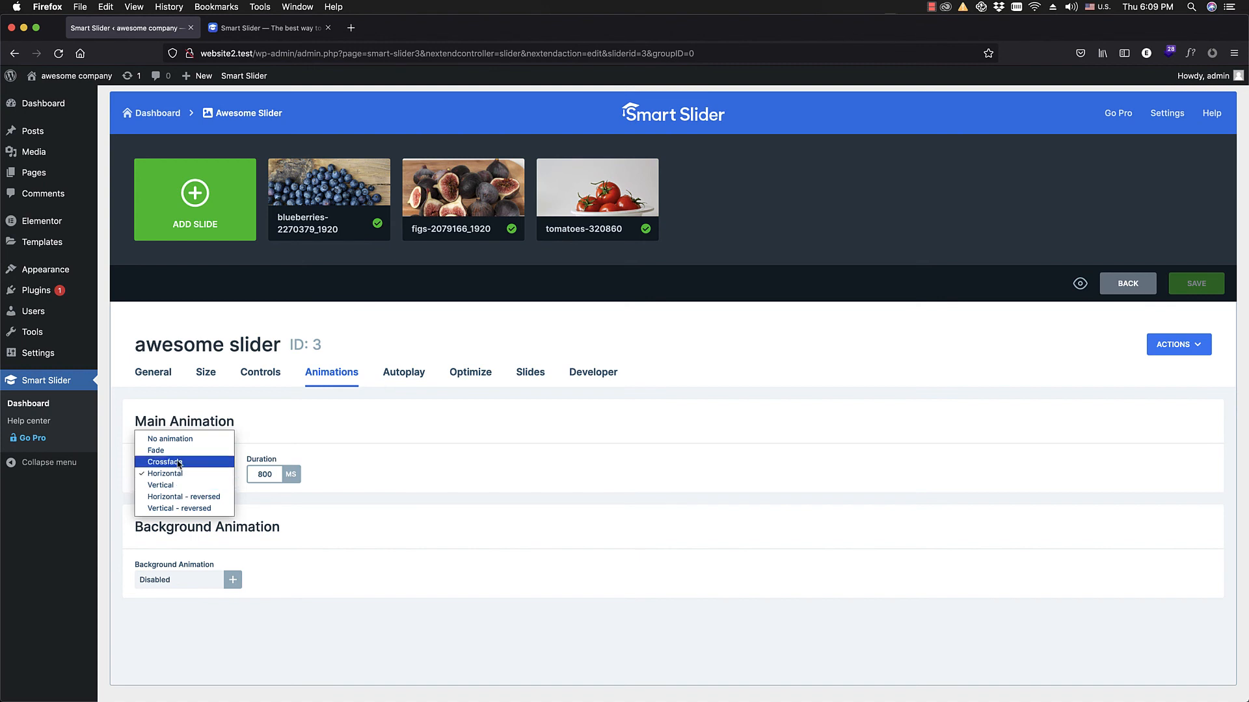
left_click(346, 427)
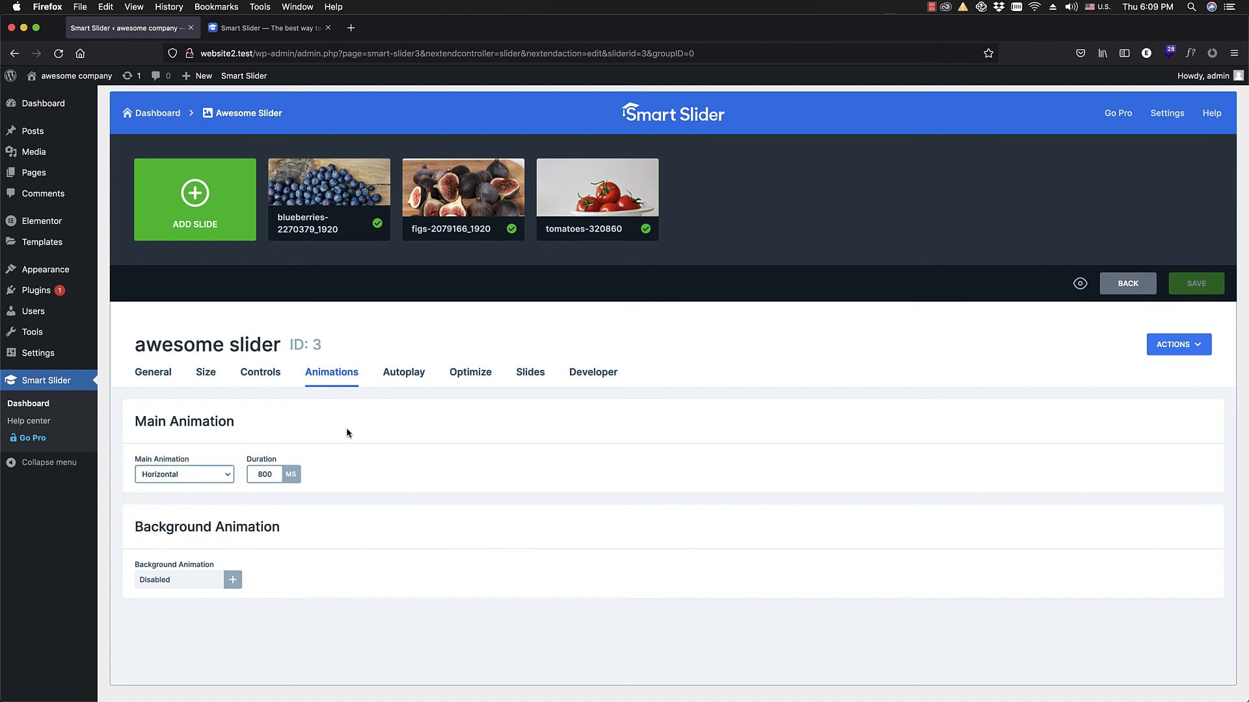
Step: Review the slider's autoplay, loading optimization, publishing, size, breakpoint and layout settings
left_click(399, 384)
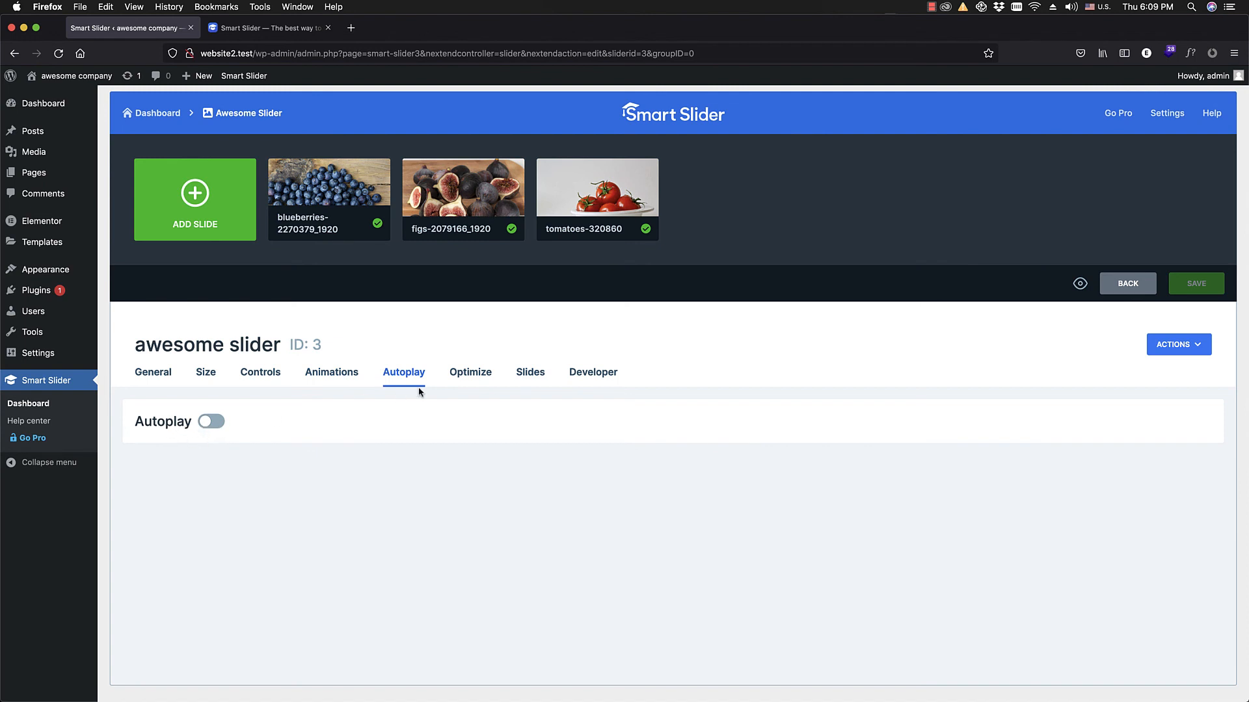
left_click(460, 384)
scroll(484, 352, "down", 2)
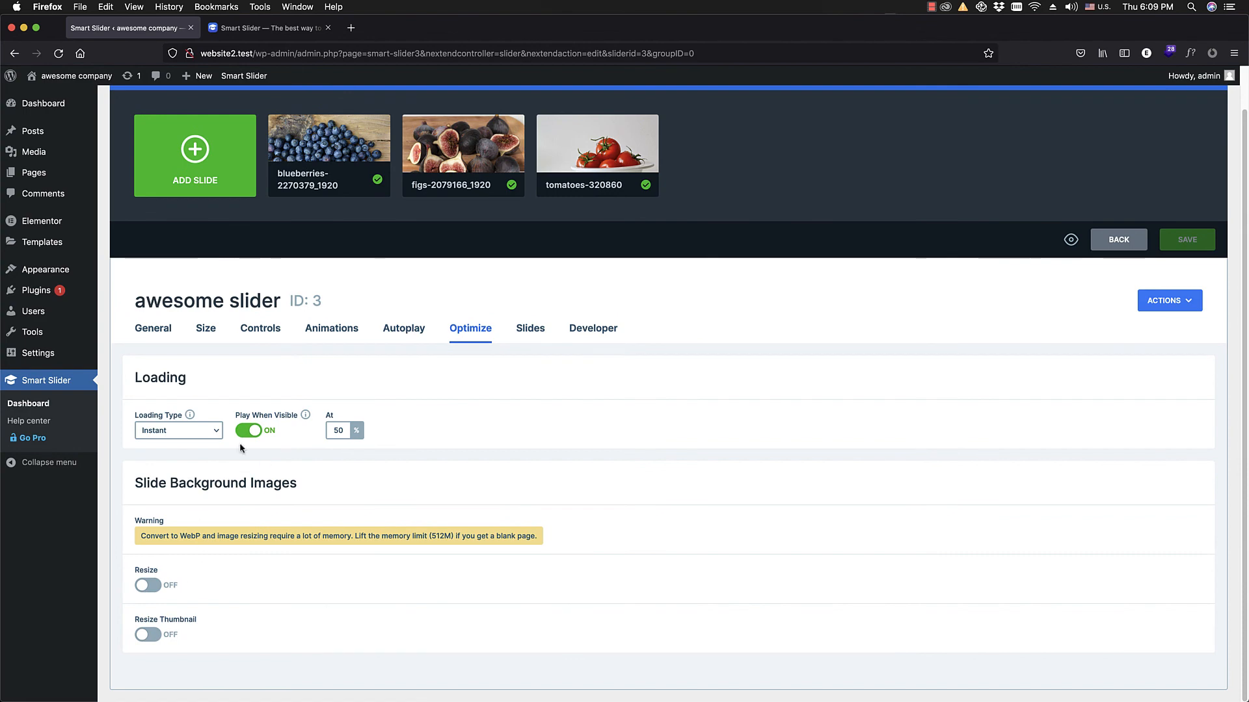
left_click(164, 331)
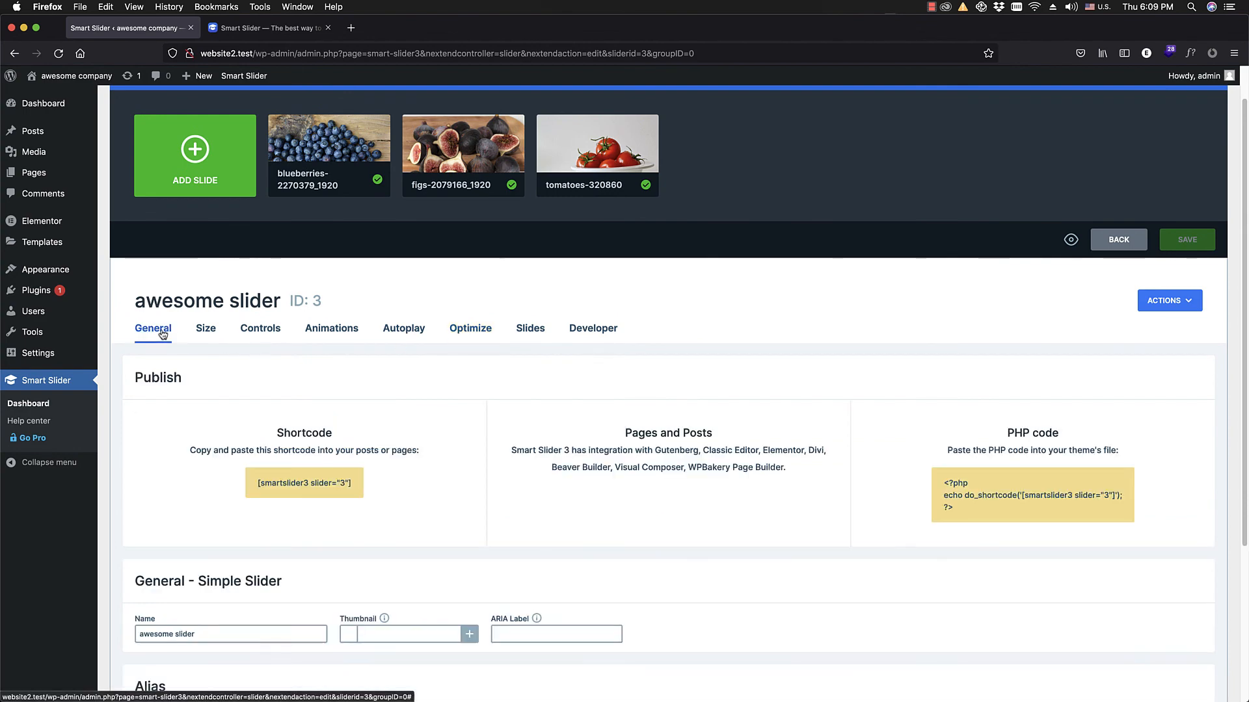
left_click(198, 333)
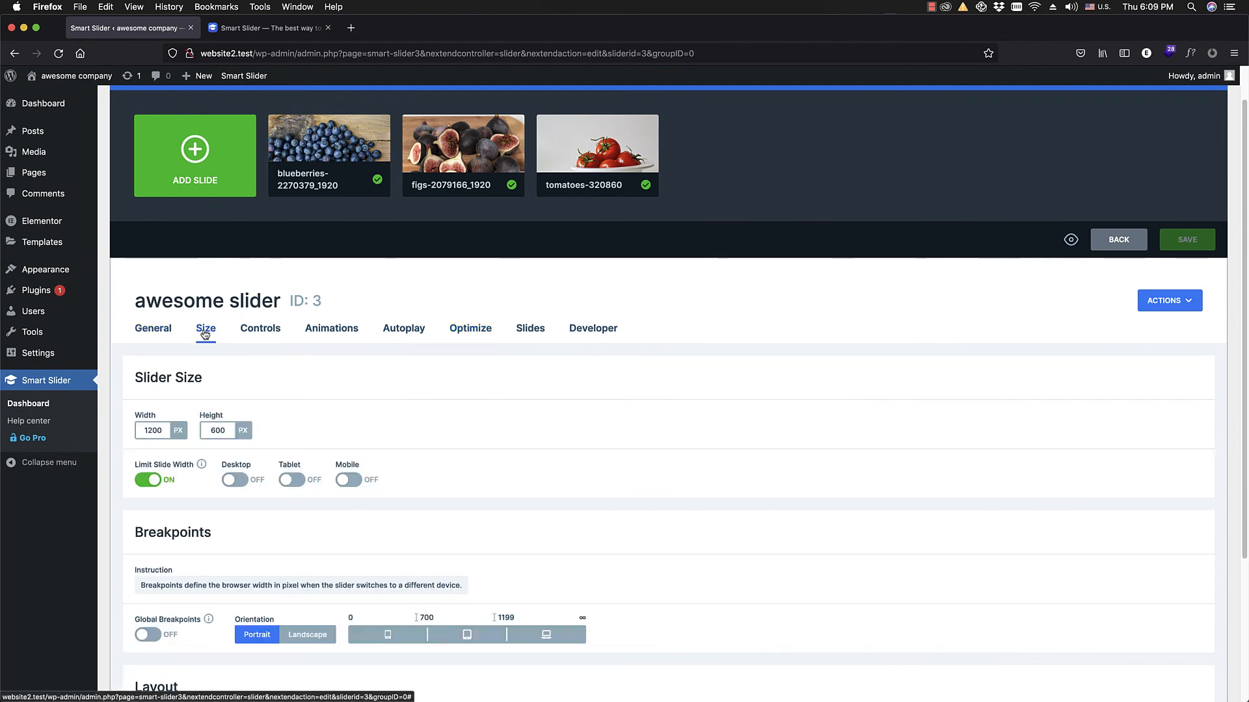
scroll(558, 208, "down", 3)
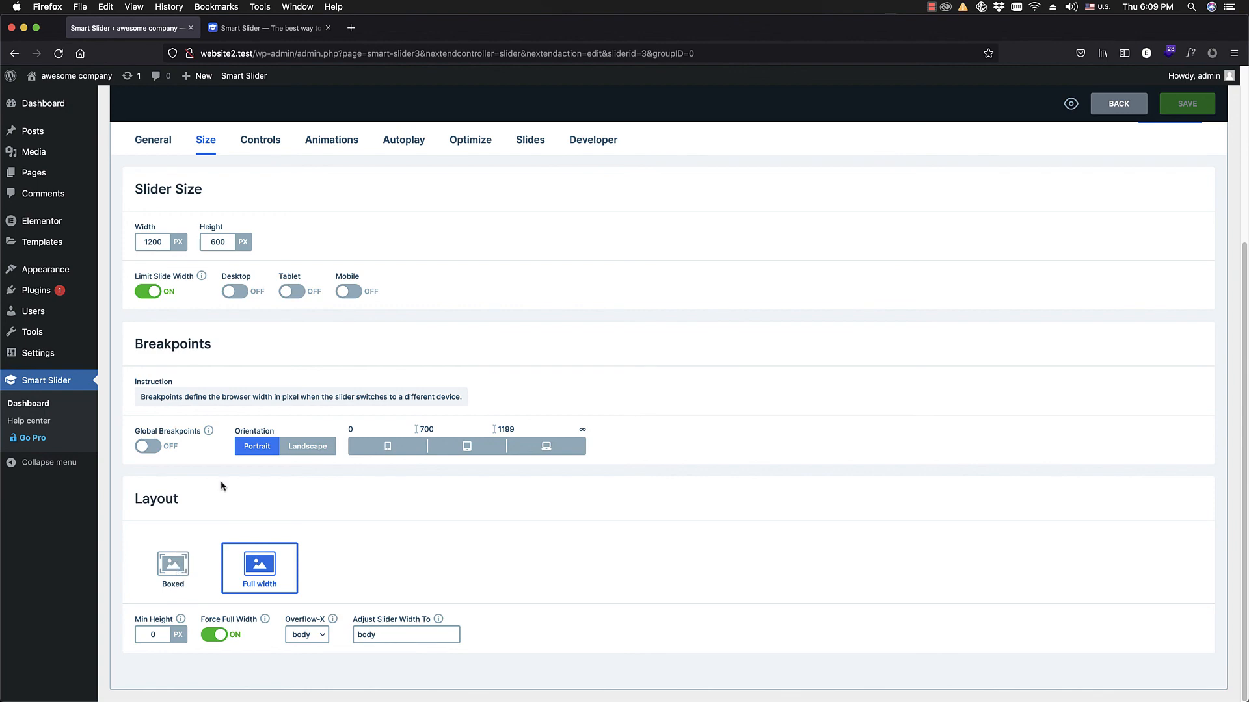
scroll(338, 348, "up", 3)
scroll(338, 348, "up", 1)
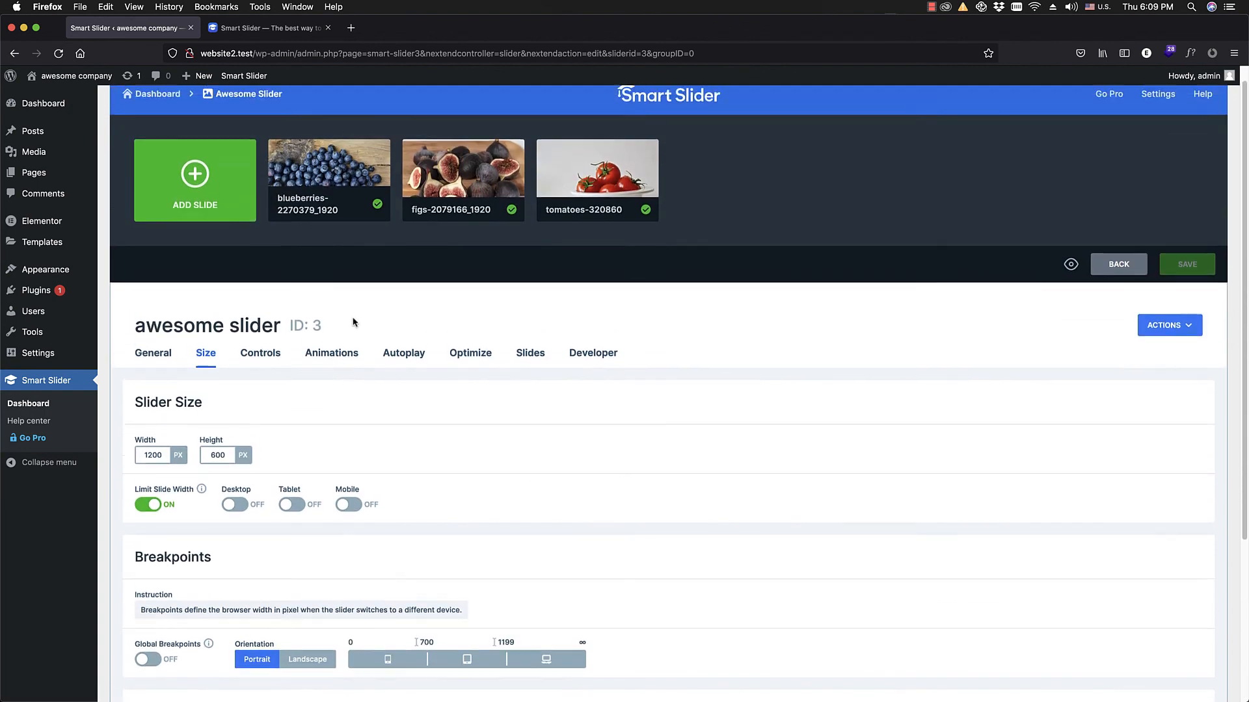
Step: Add a heading layer reading "Heading <b>layer</b>" to the tomatoes slide and save the slide
left_click(596, 195)
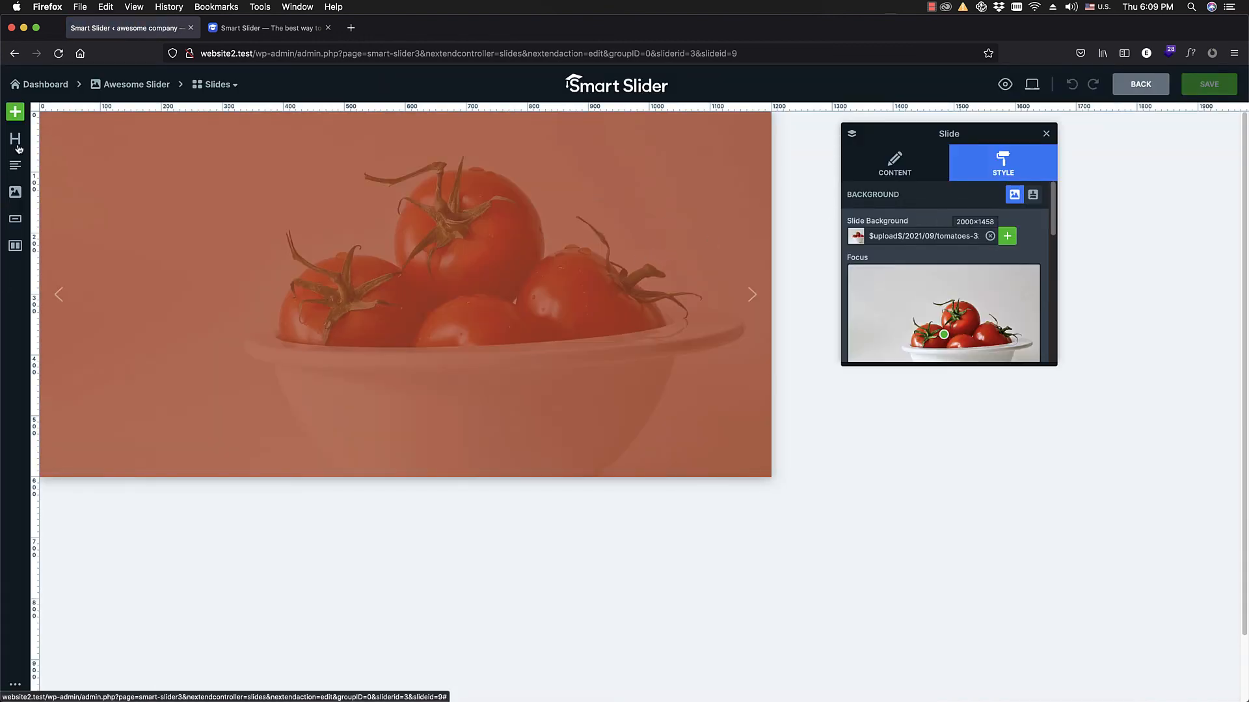
left_click_drag(15, 139, 686, 279)
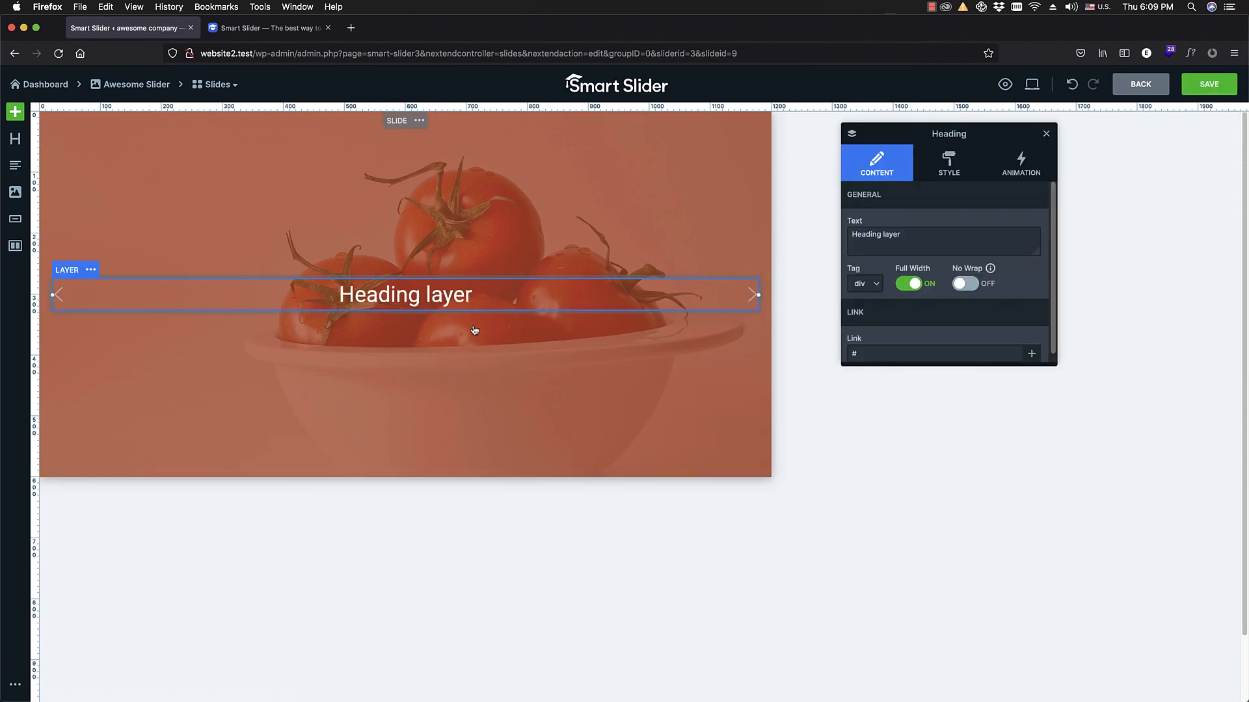
double_click(895, 234)
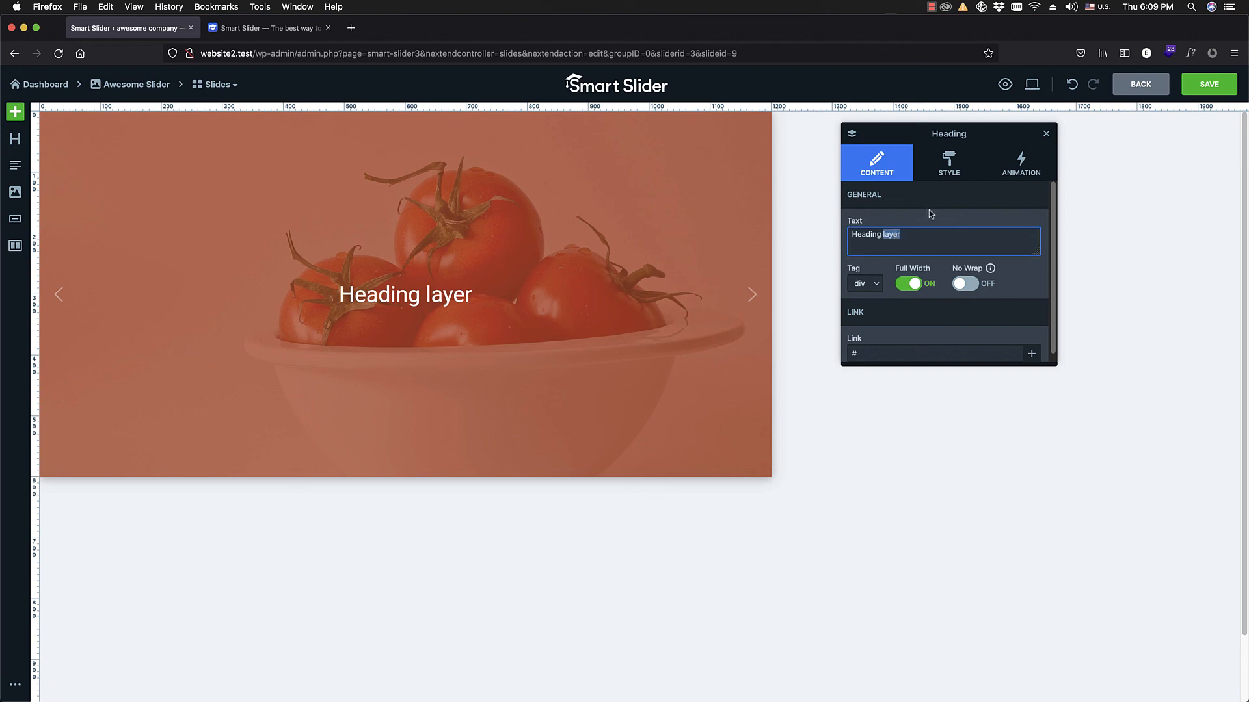
left_click(882, 241)
type("<b>")
left_click(920, 240)
type("</")
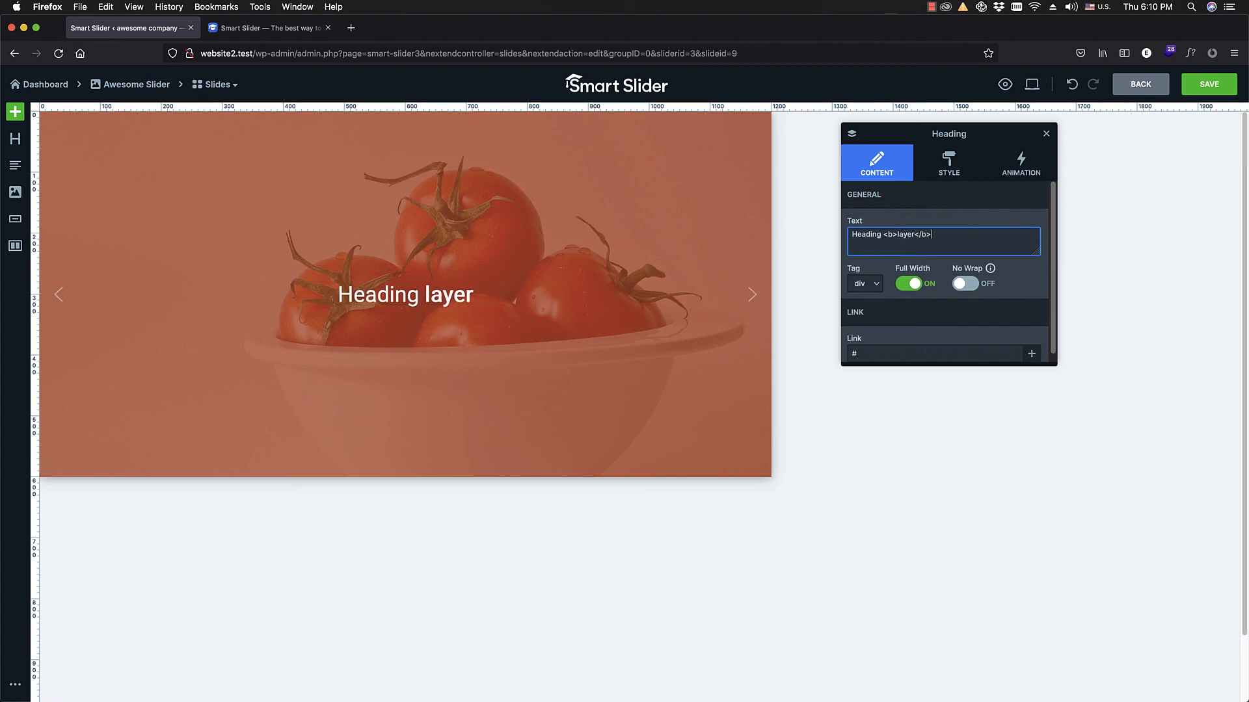
type("b>")
key("super+s")
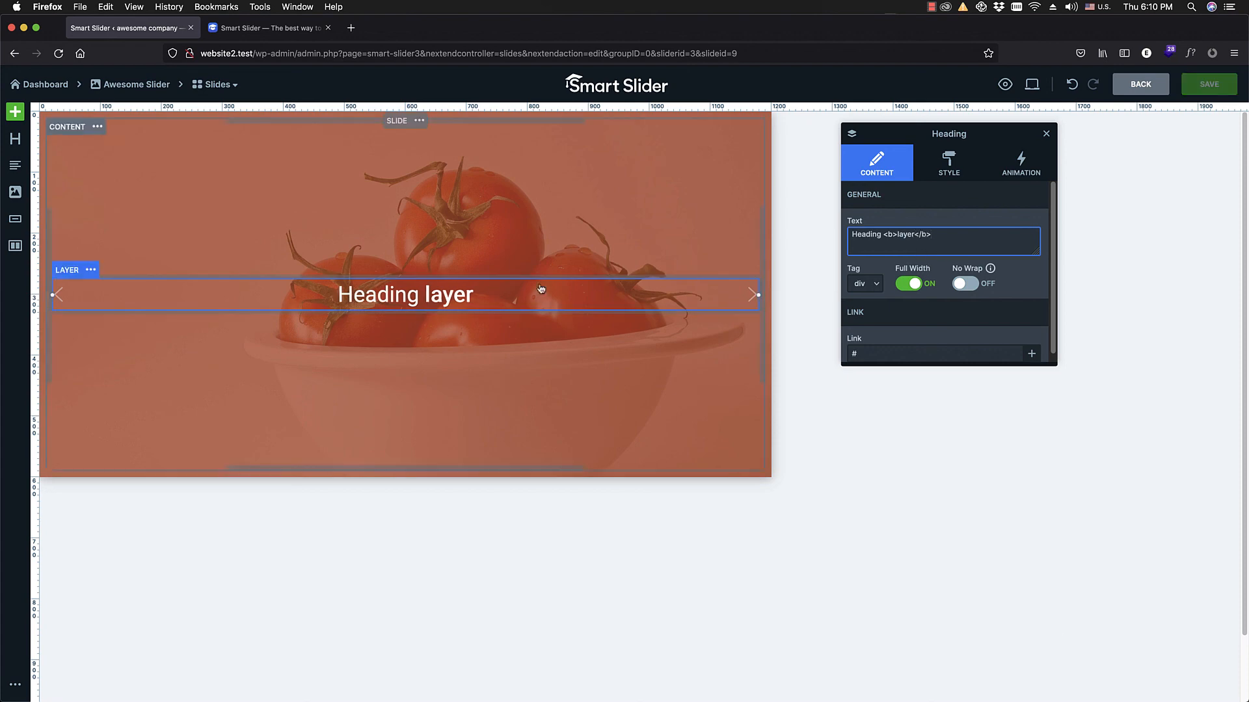
Step: Color the heading's bold word black by changing its opening tag to <b style="color:black;">
left_click(893, 237)
type("styl")
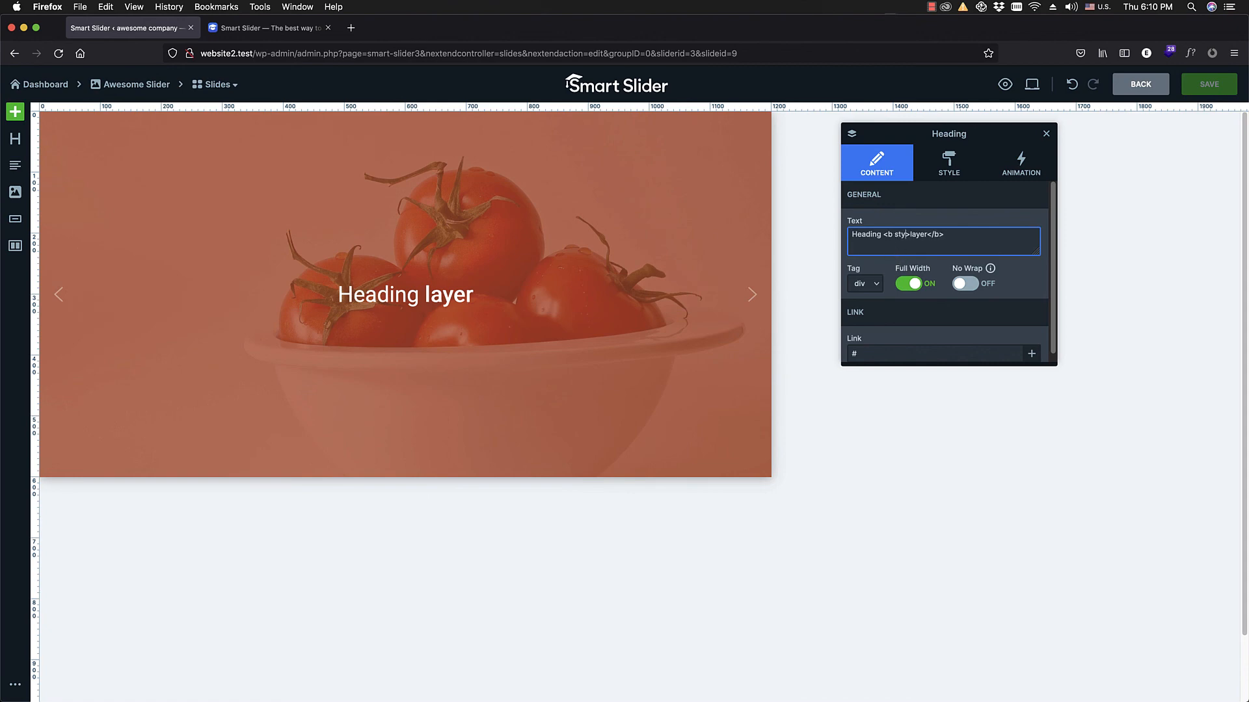
type("e")
type("=\"")
type("color:")
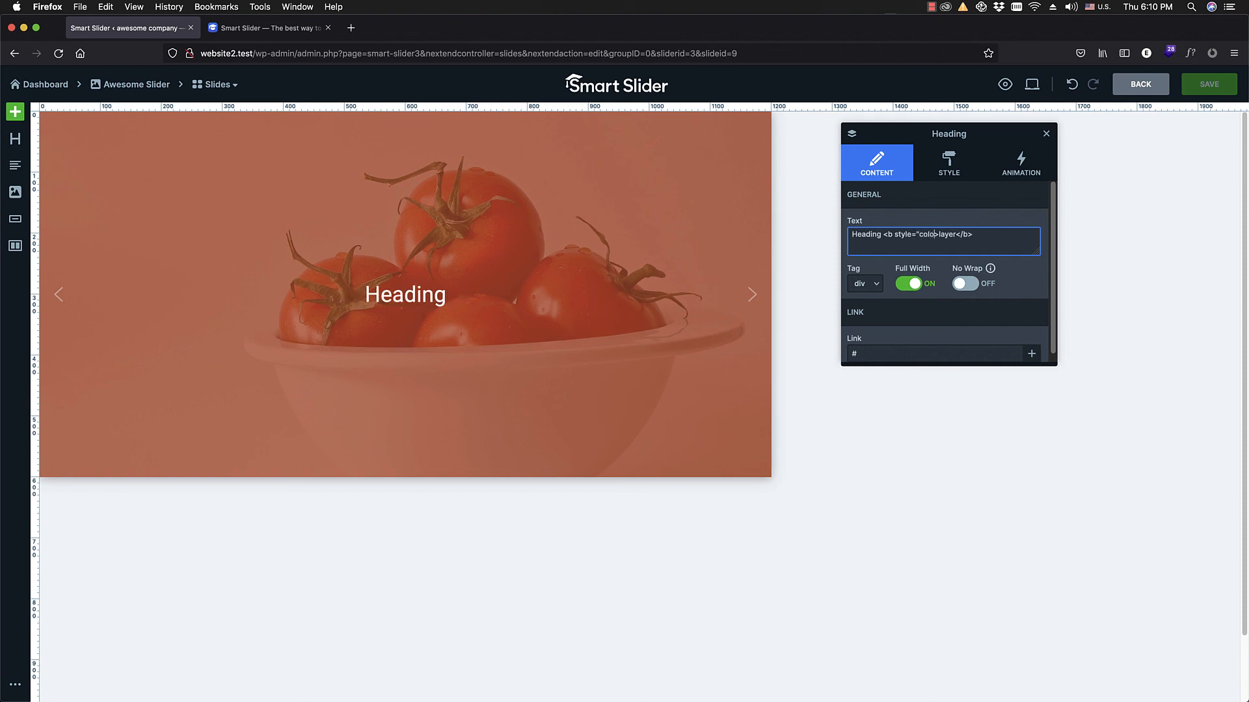
type("black;\"")
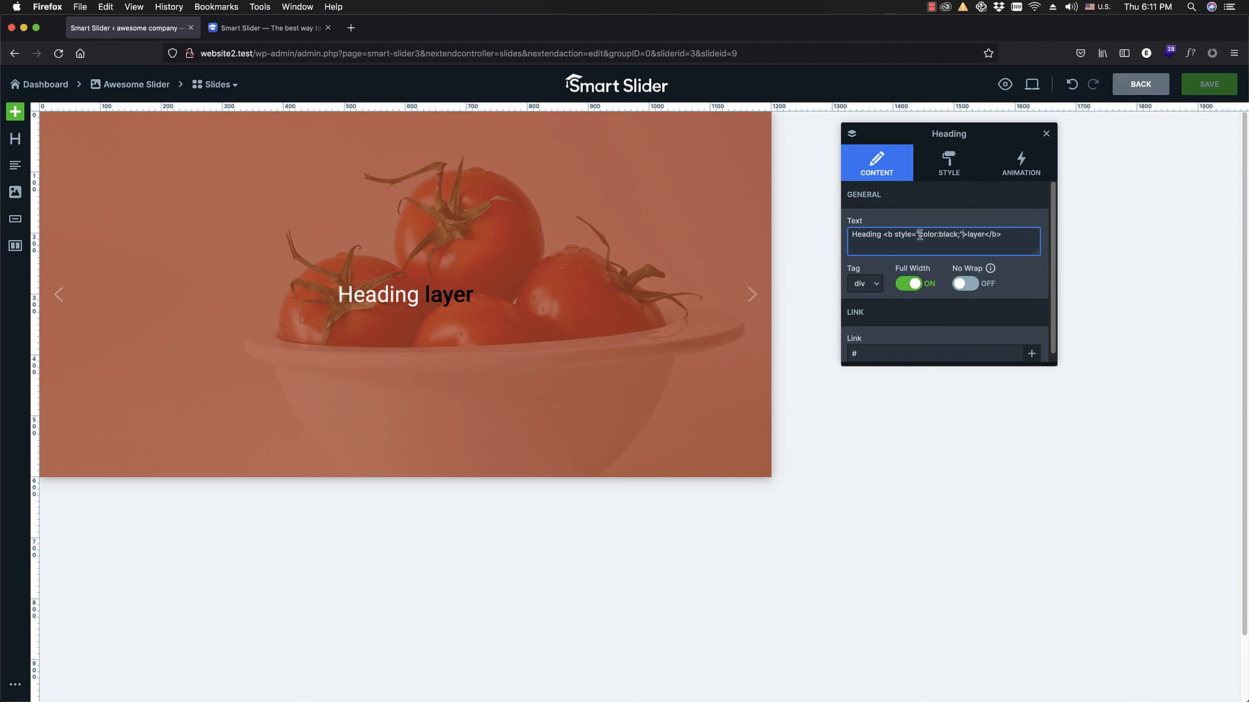
Step: Leave the slide editor without saving the last heading change and open the website's front page
left_click(1143, 86)
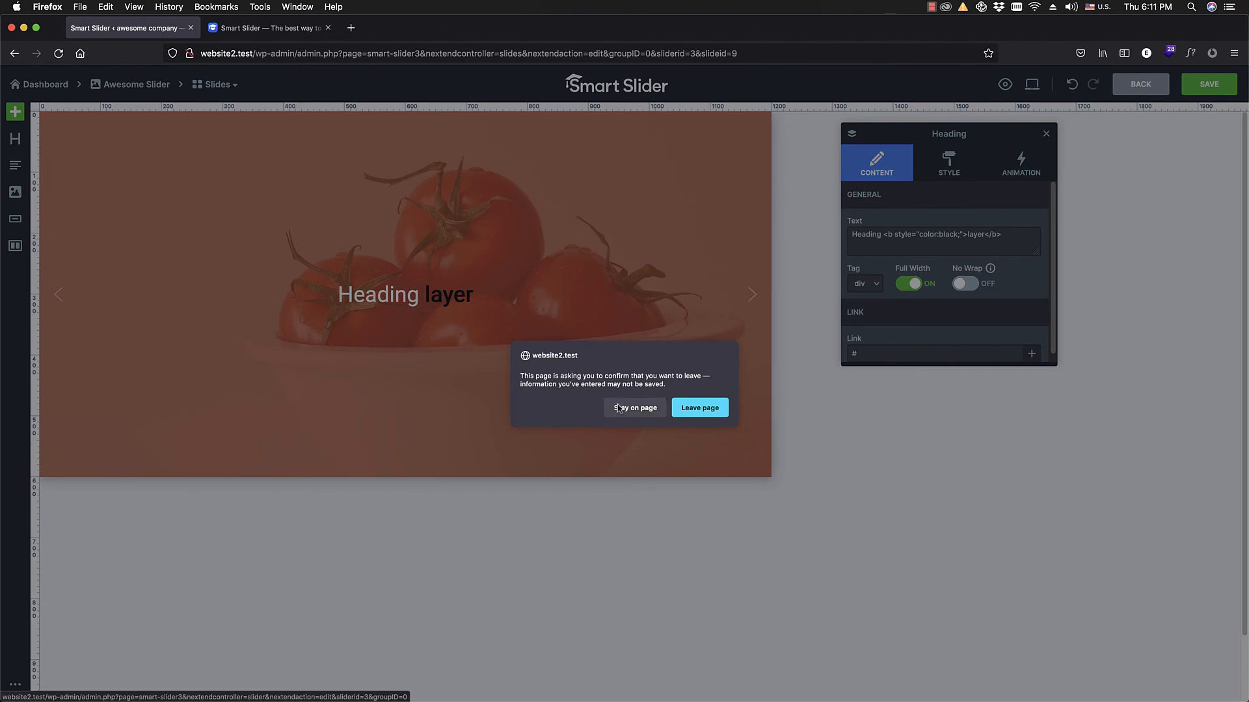
left_click(689, 415)
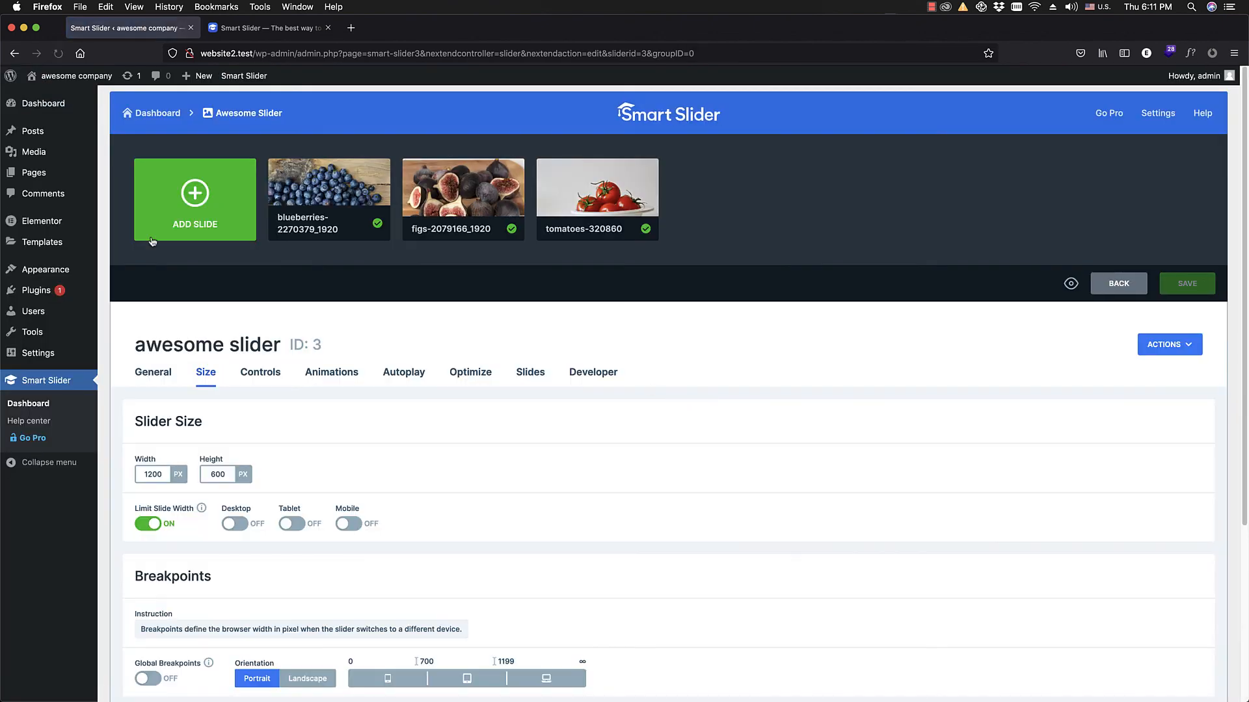
left_click(43, 97)
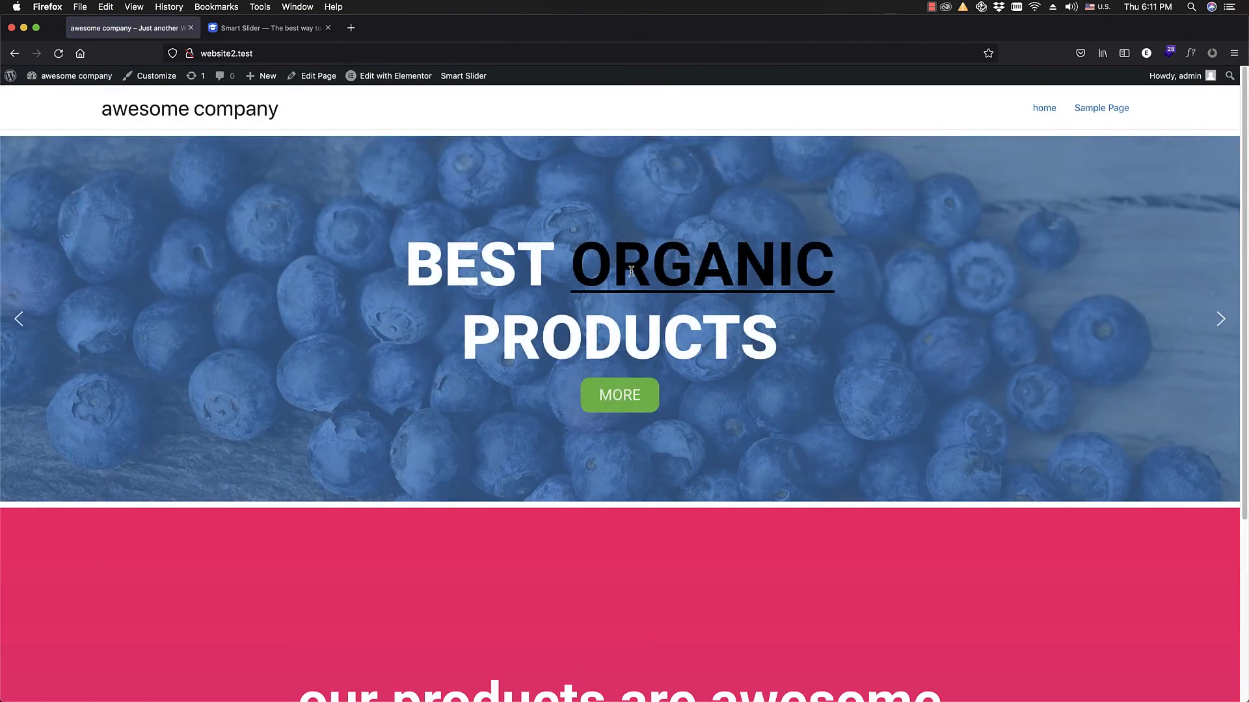